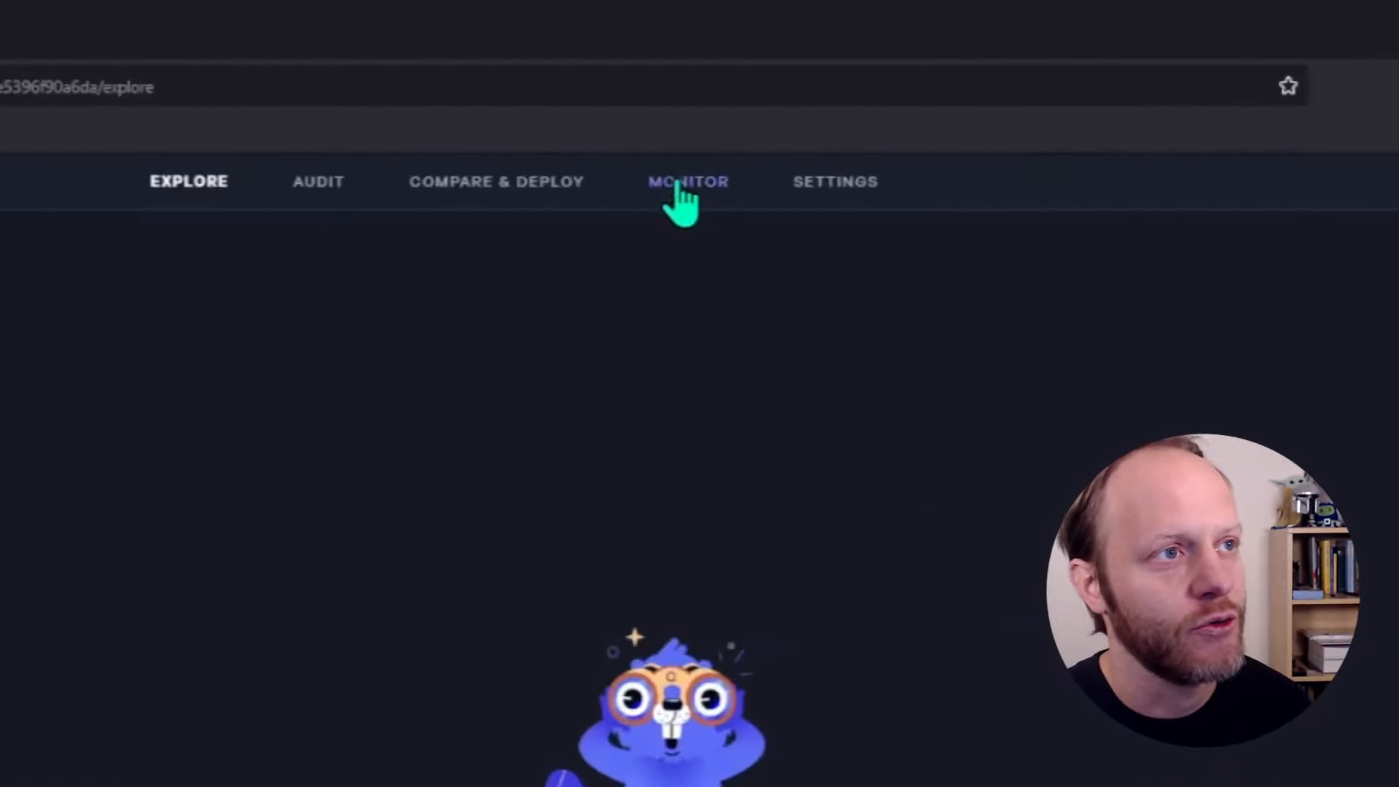
{"action": "left_click", "coordinate": [677, 184]}
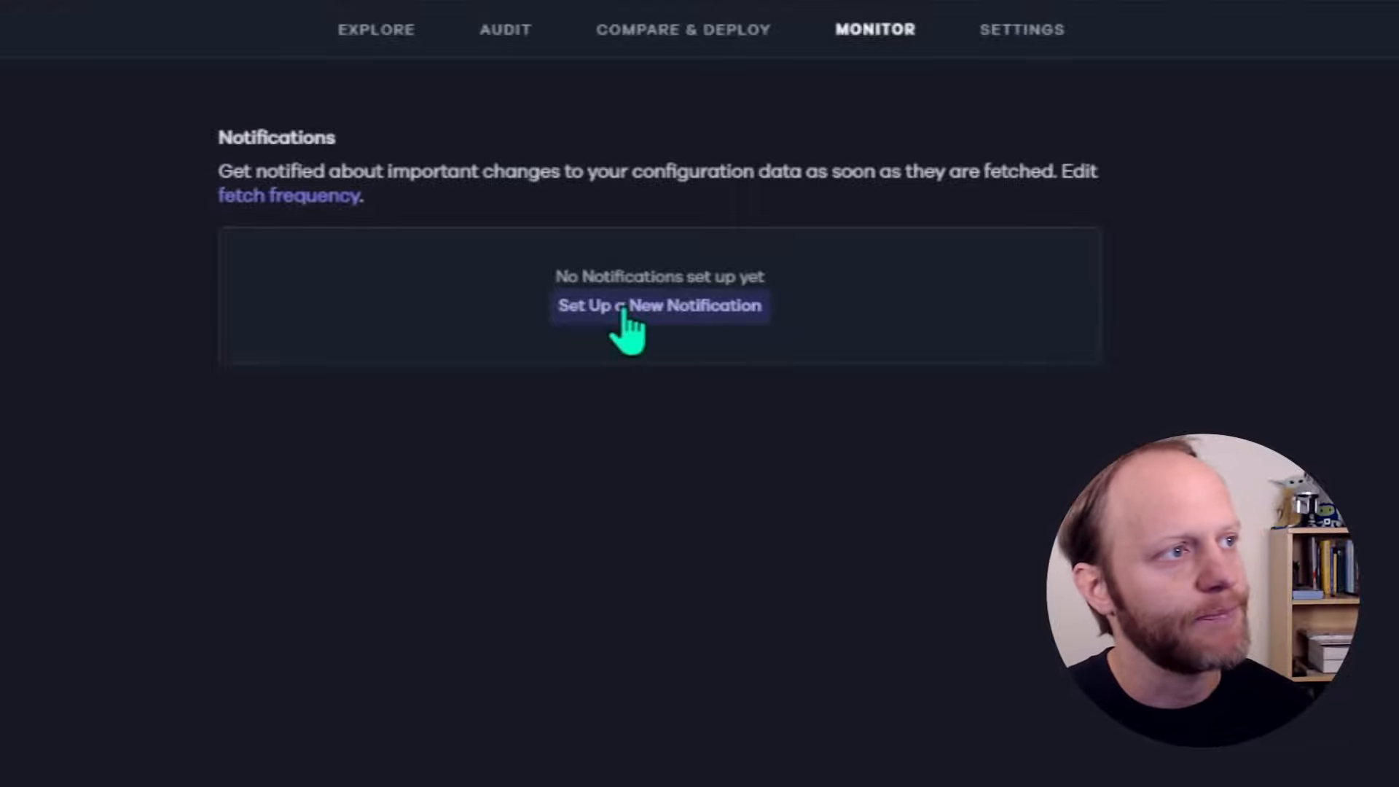
{"action": "left_click_drag", "start_coordinate": [219, 175], "coordinate": [399, 206]}
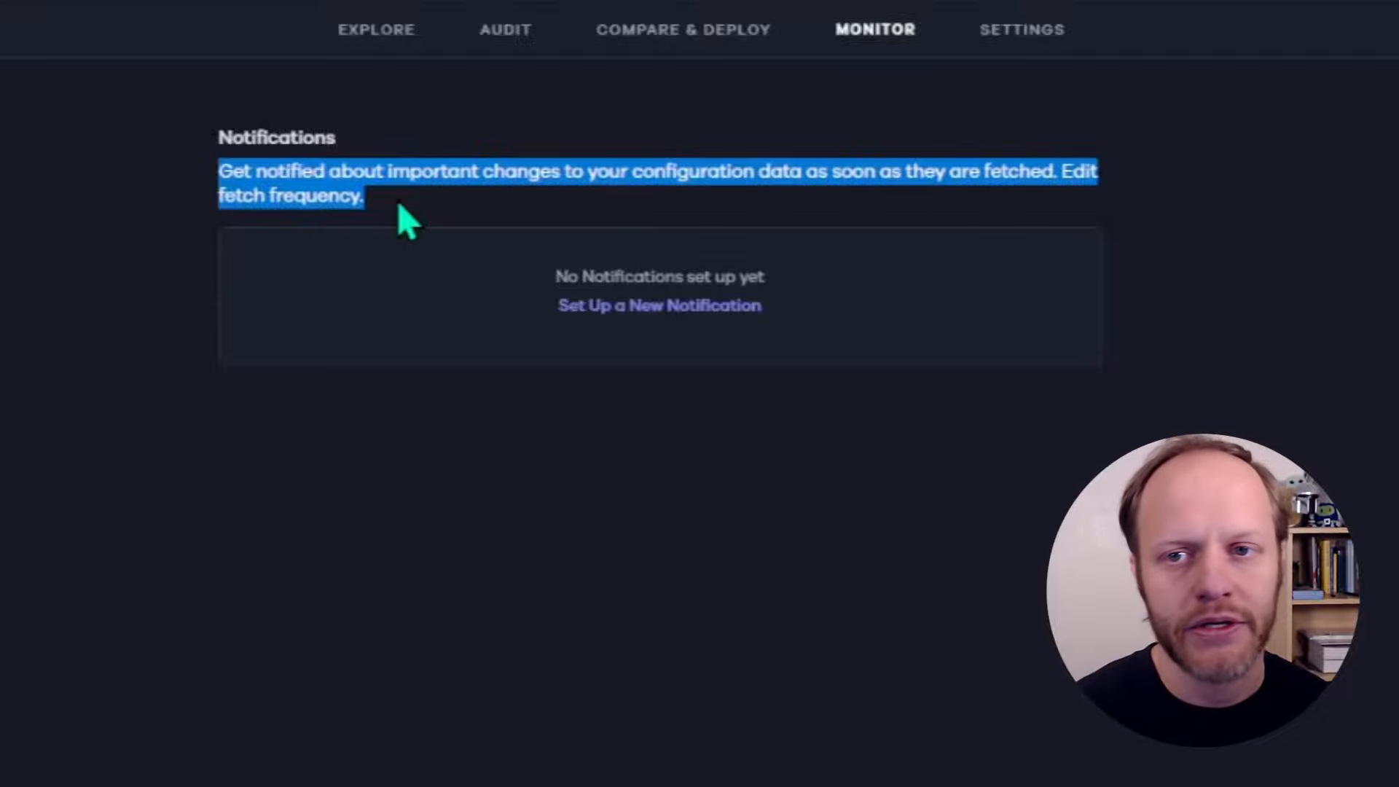
{"action": "left_click", "coordinate": [398, 206]}
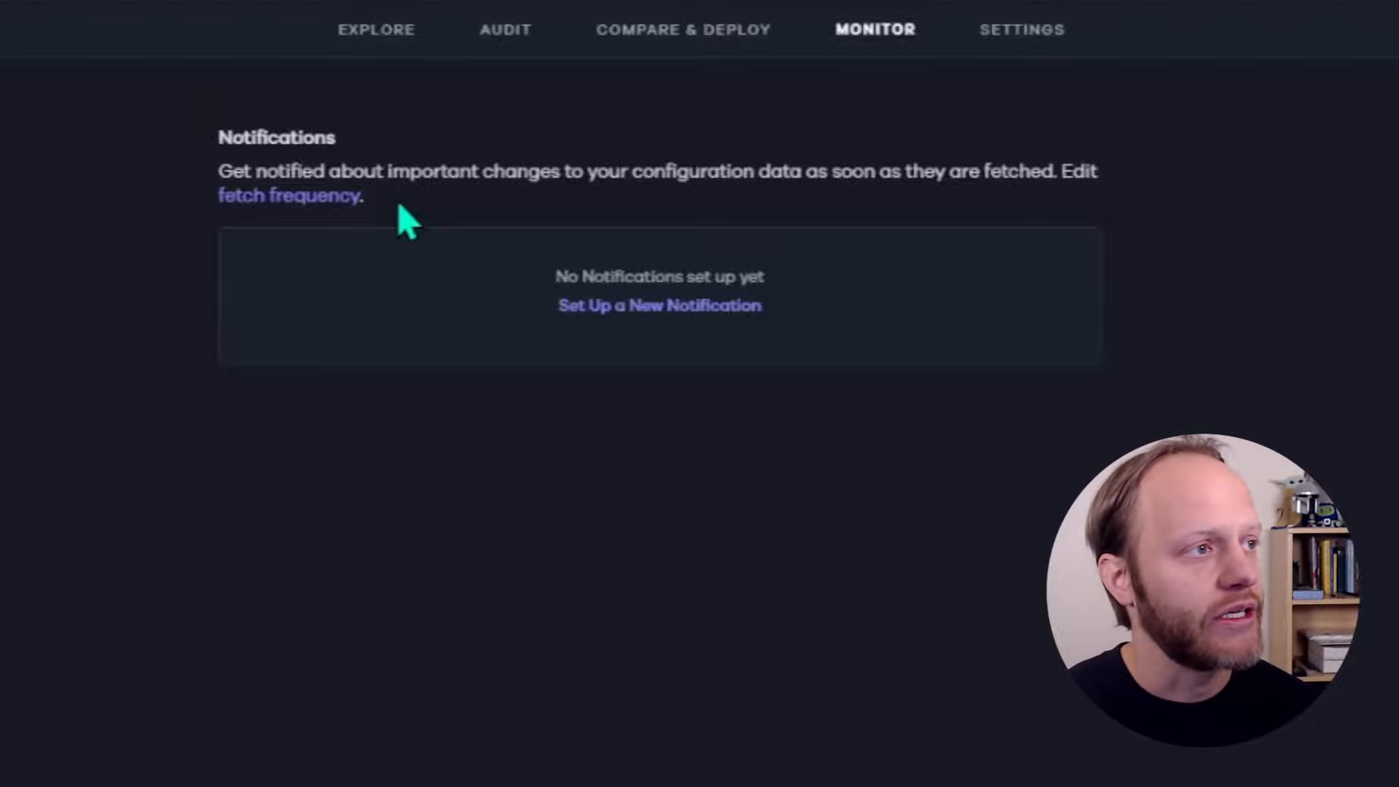
{"action": "left_click_drag", "start_coordinate": [365, 209], "coordinate": [221, 197]}
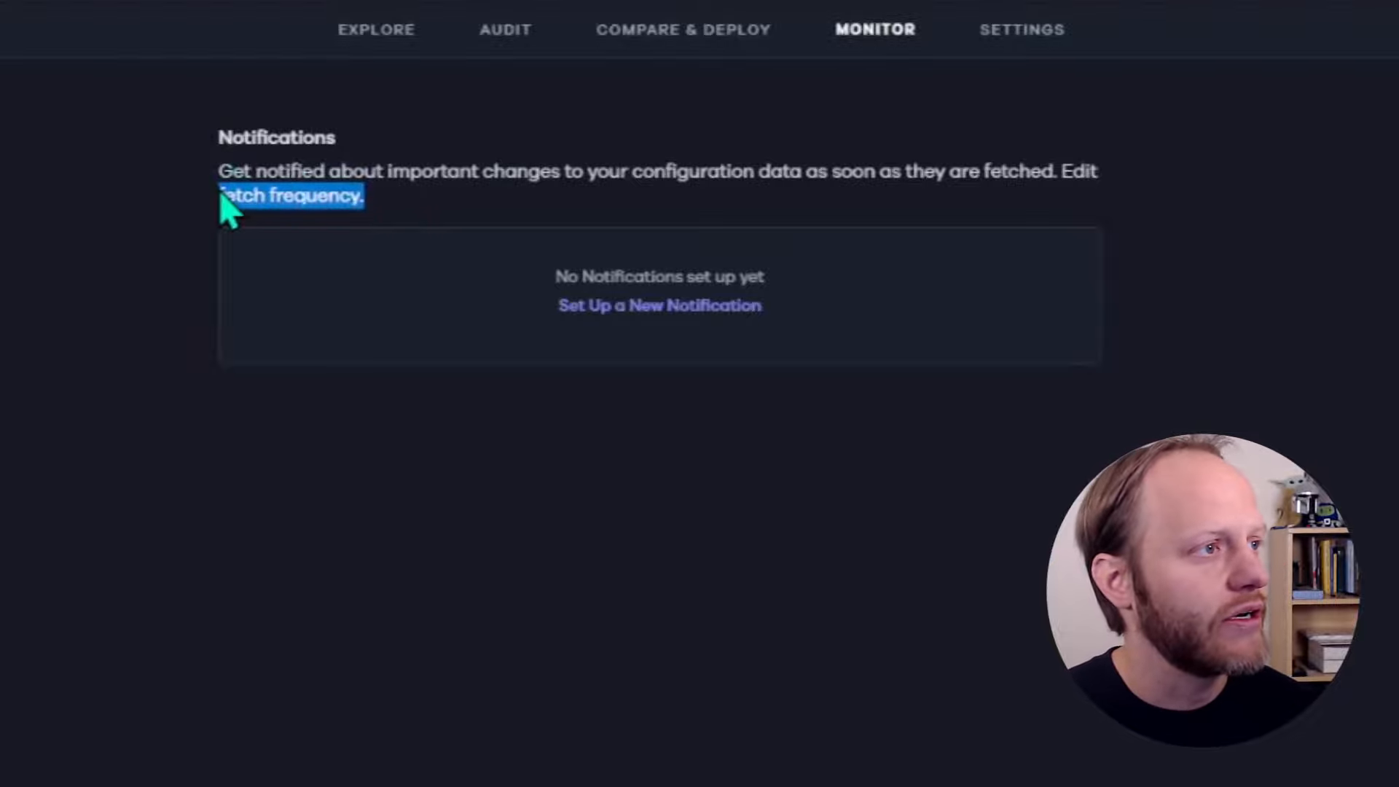
{"action": "left_click", "coordinate": [435, 207]}
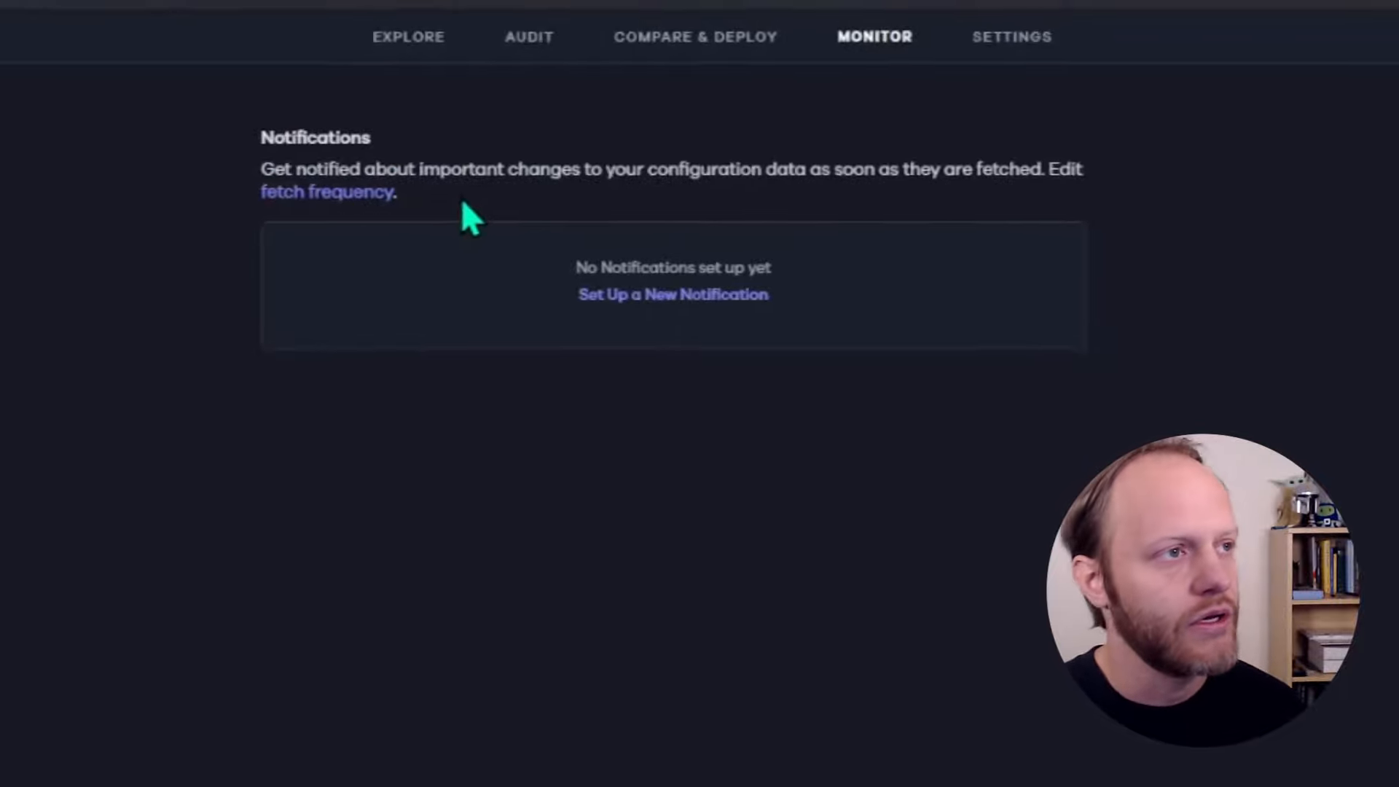
{"action": "left_click", "coordinate": [376, 29]}
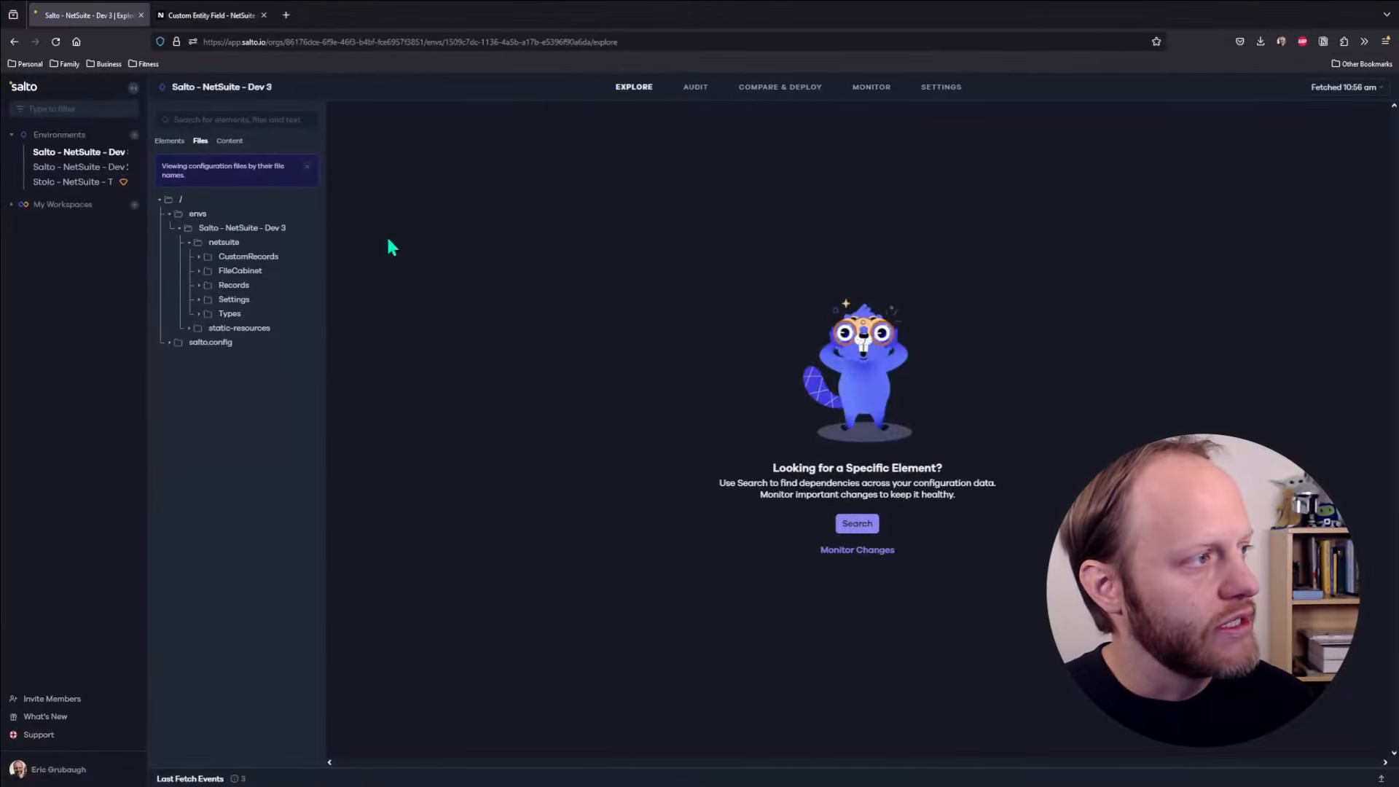
Search the environment for 'manager rev' and show the matching Elements results
{"action": "left_click", "coordinate": [223, 120]}
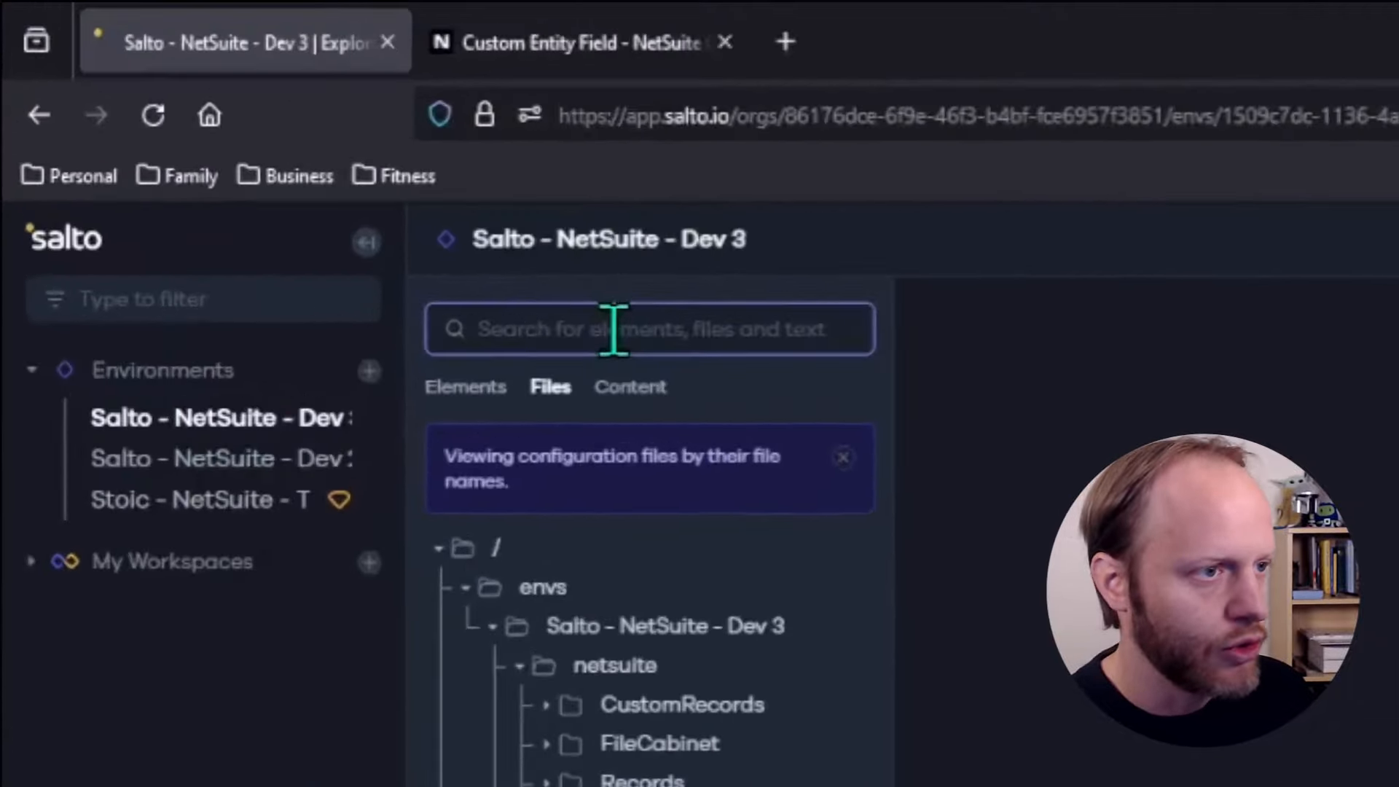
{"action": "type", "text": "manage re"}
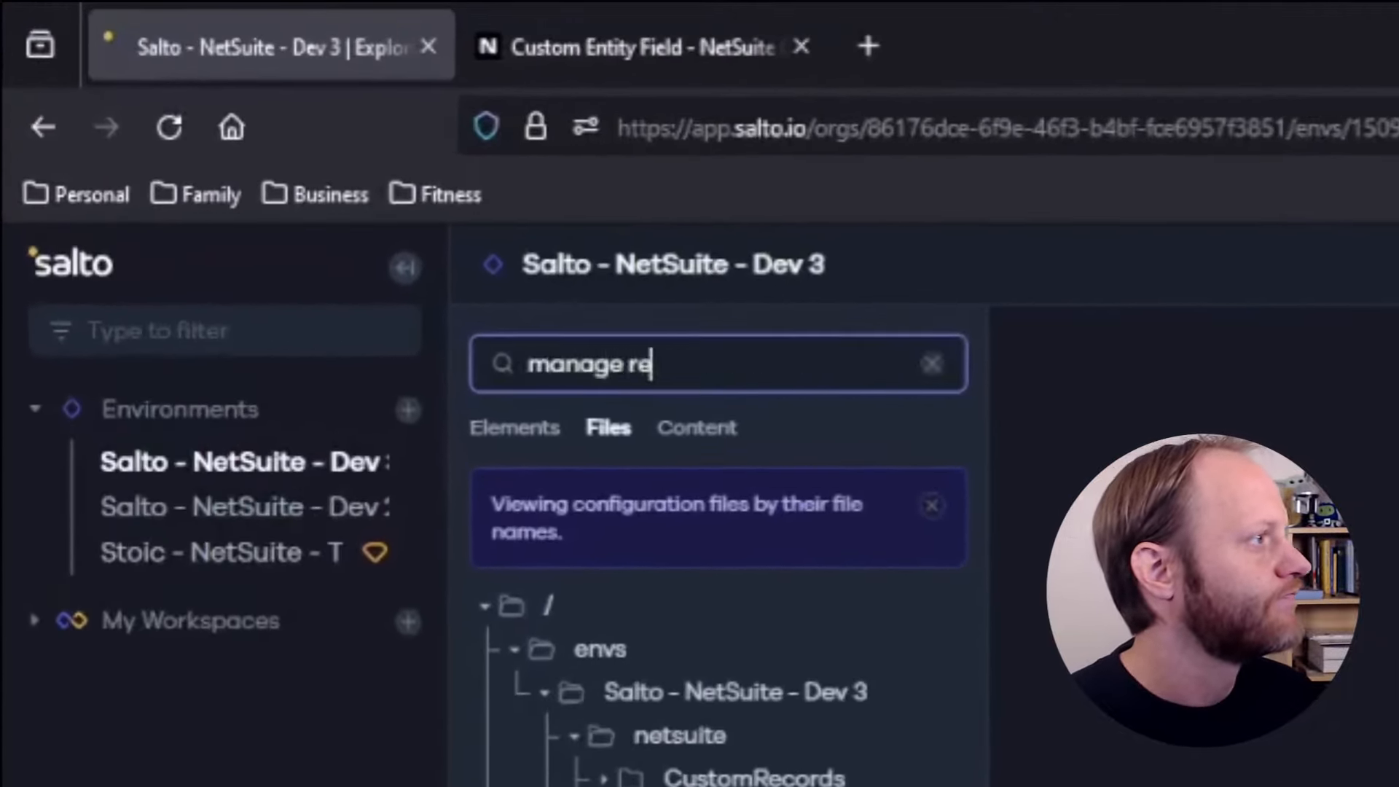
{"action": "key", "text": "BackSpace"}
{"action": "key", "text": "BackSpace"}
{"action": "key", "text": "BackSpace"}
{"action": "type", "text": "r rev"}
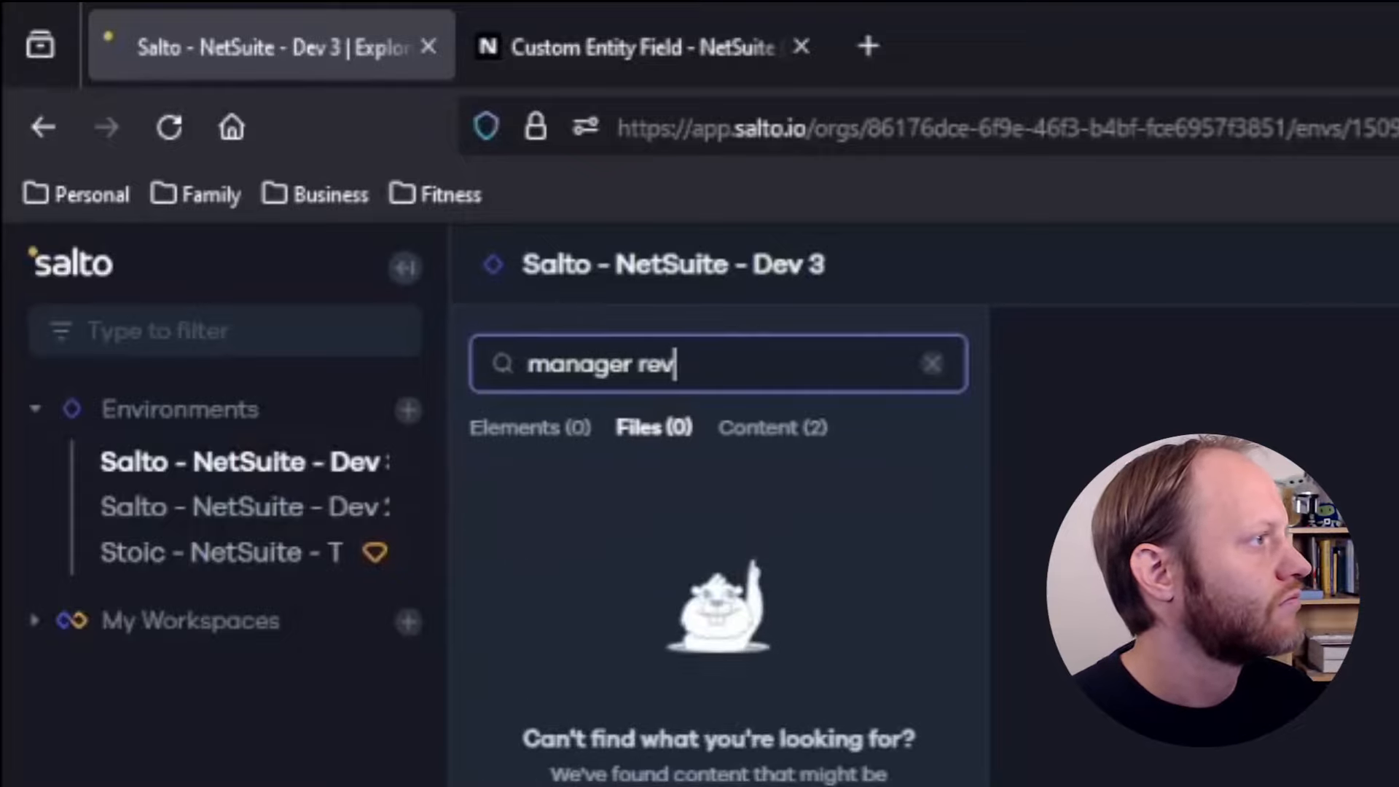
{"action": "left_click", "coordinate": [540, 427]}
Open the Manager Reviewed field and look through its values to reach its dependents
{"action": "left_click", "coordinate": [740, 621]}
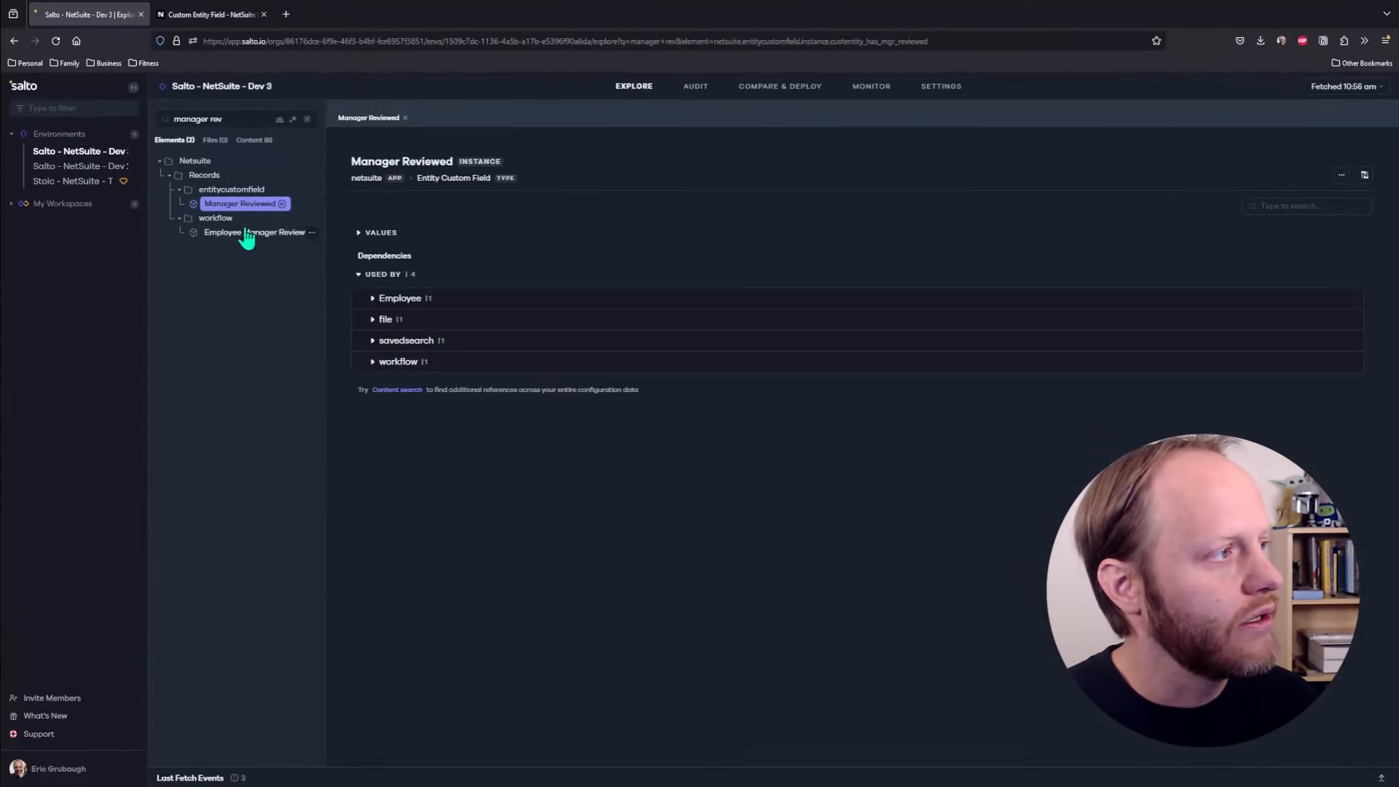
{"action": "left_click", "coordinate": [359, 233]}
{"action": "scroll", "coordinate": [453, 342], "scroll_direction": "down", "scroll_amount": 6}
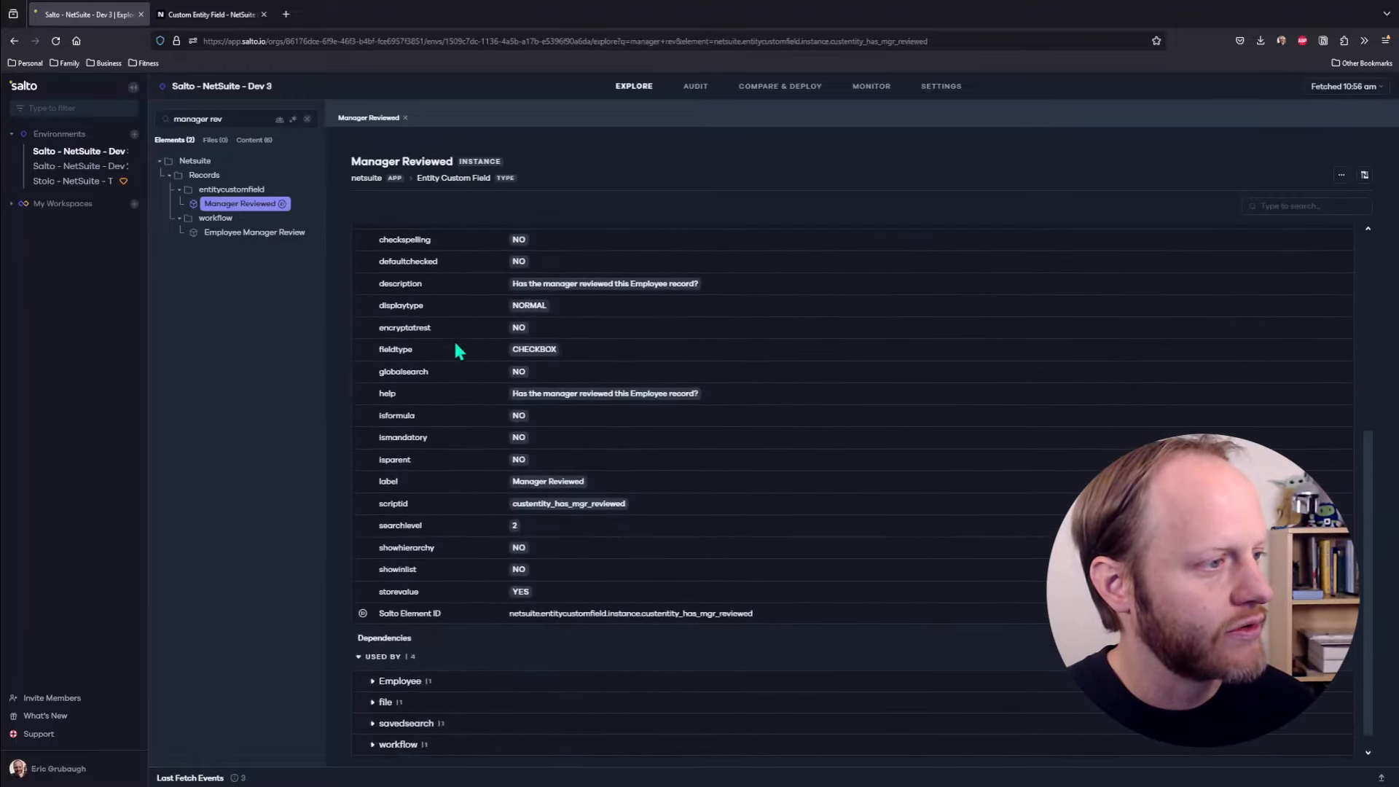
{"action": "scroll", "coordinate": [455, 344], "scroll_direction": "up", "scroll_amount": 5}
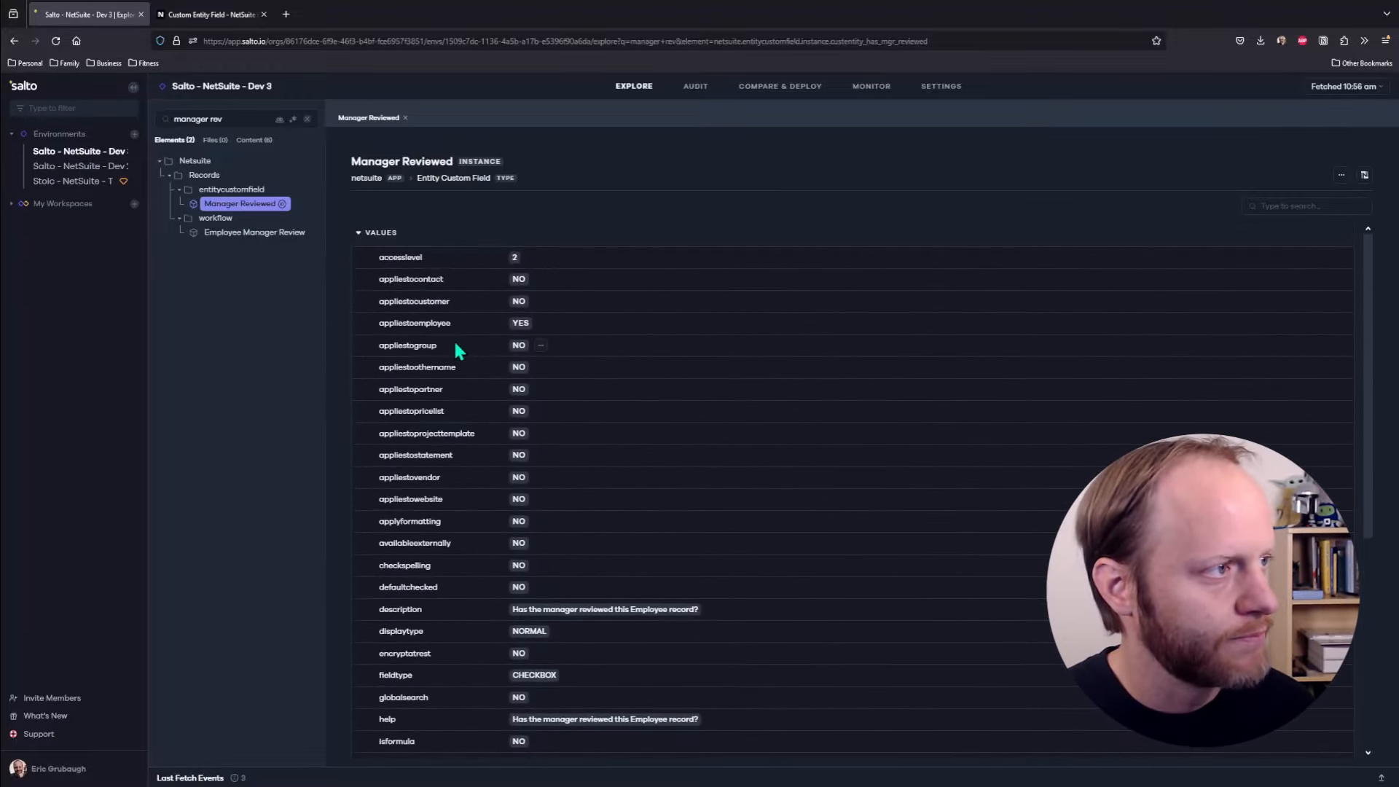
{"action": "left_click", "coordinate": [358, 233]}
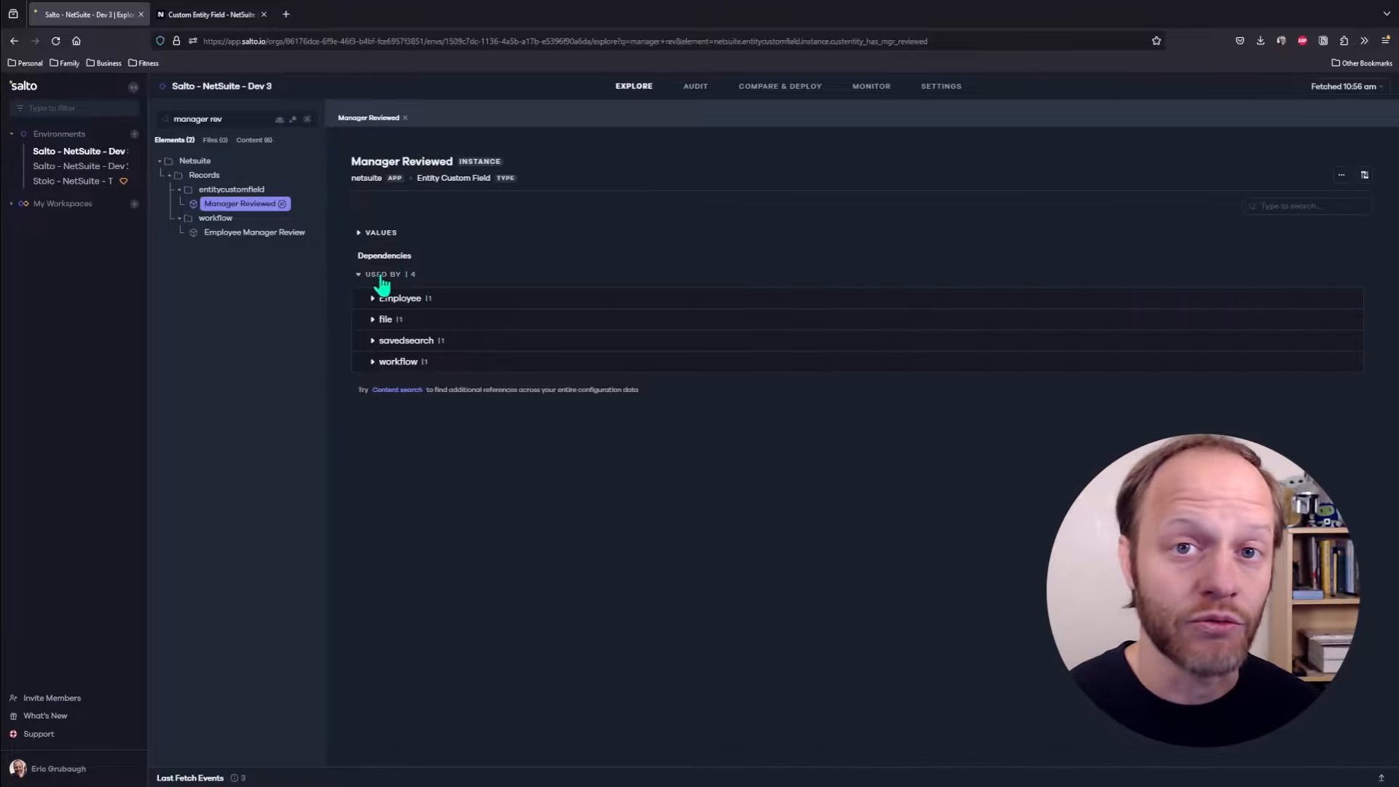
Expand the file, savedsearch and workflow dependents: ue_emp.js, [Script] Unreviewed Employees and Employee Manager Review
{"action": "left_click", "coordinate": [372, 319]}
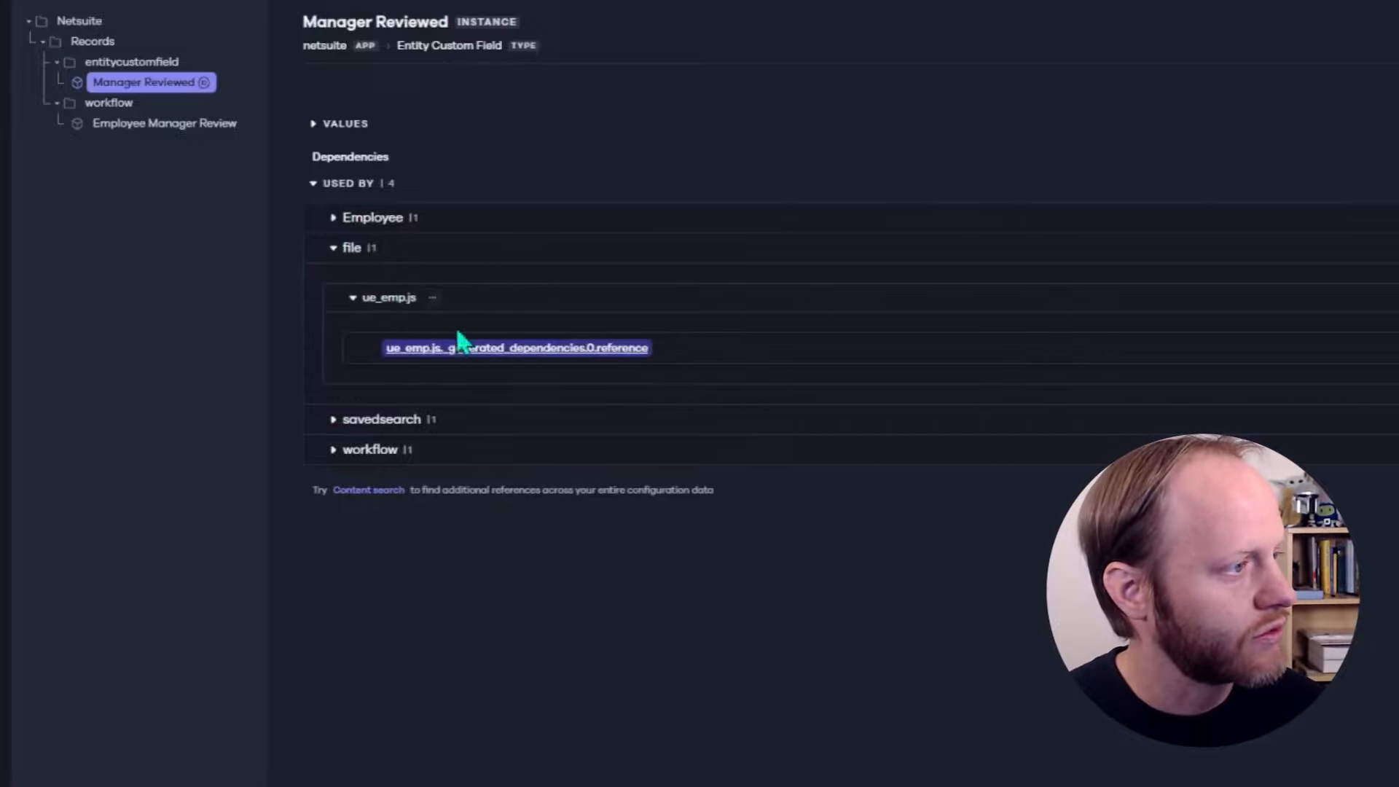
{"action": "left_click", "coordinate": [335, 423]}
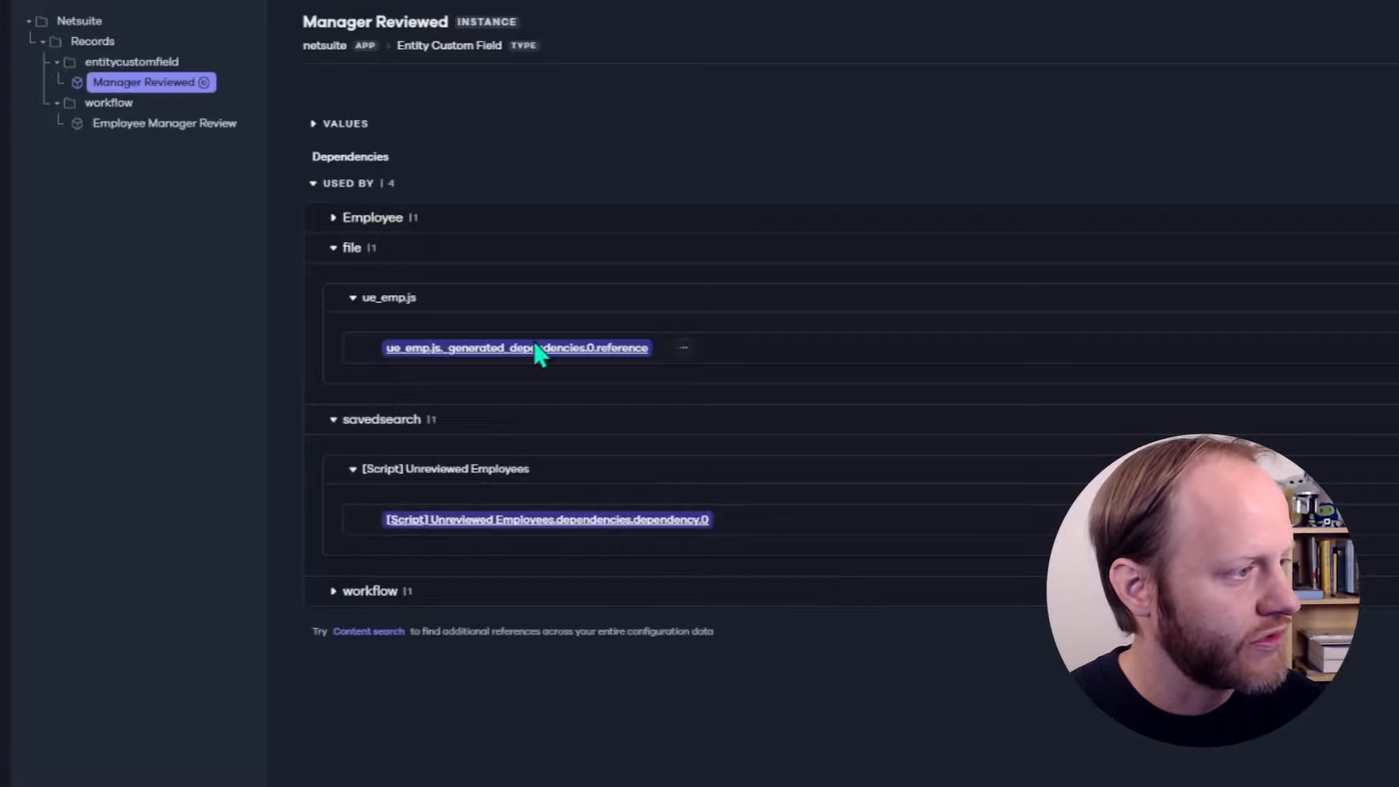
{"action": "left_click", "coordinate": [333, 591]}
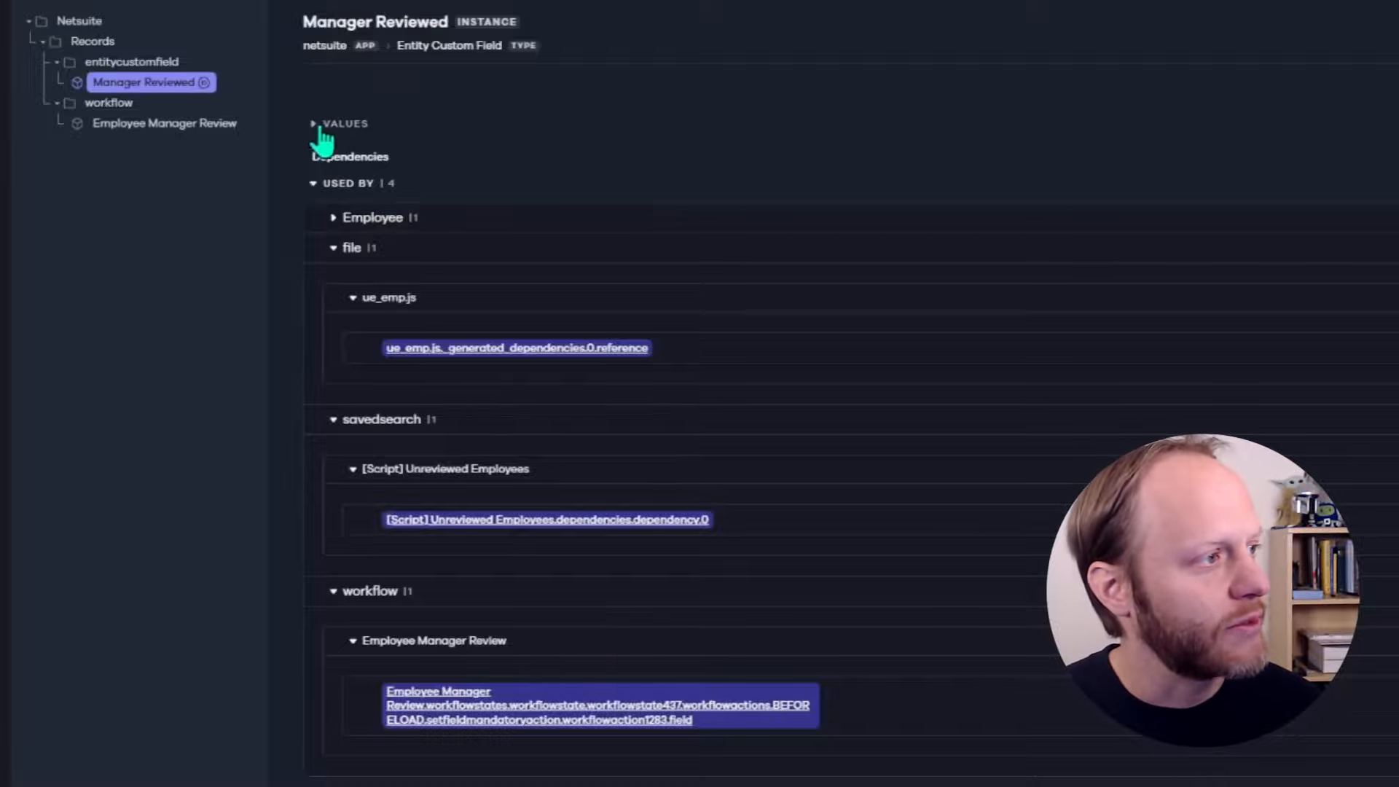
Collapse USED BY and start a blank notification on the Monitor page, ready for its title
{"action": "left_click", "coordinate": [313, 183]}
{"action": "left_click", "coordinate": [871, 97]}
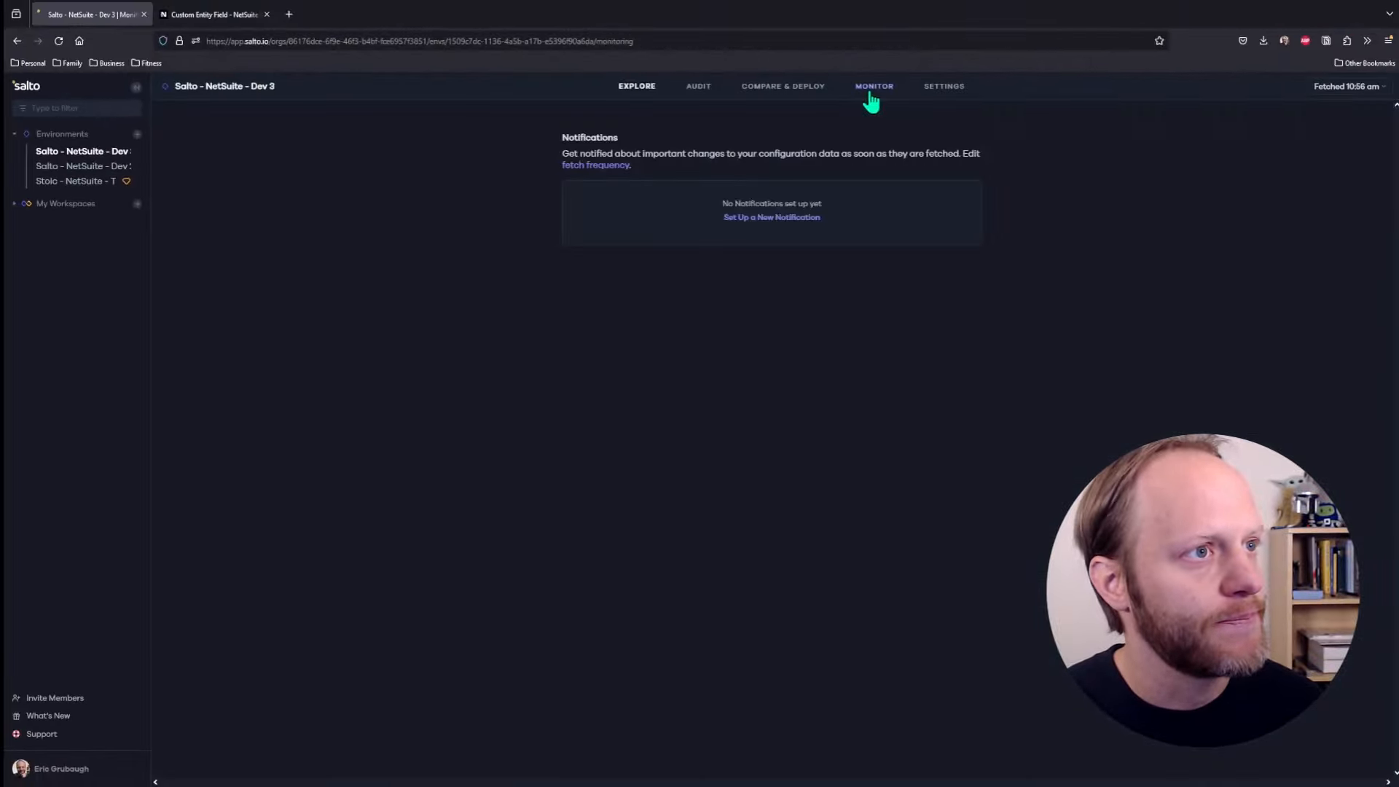
{"action": "left_click", "coordinate": [728, 214]}
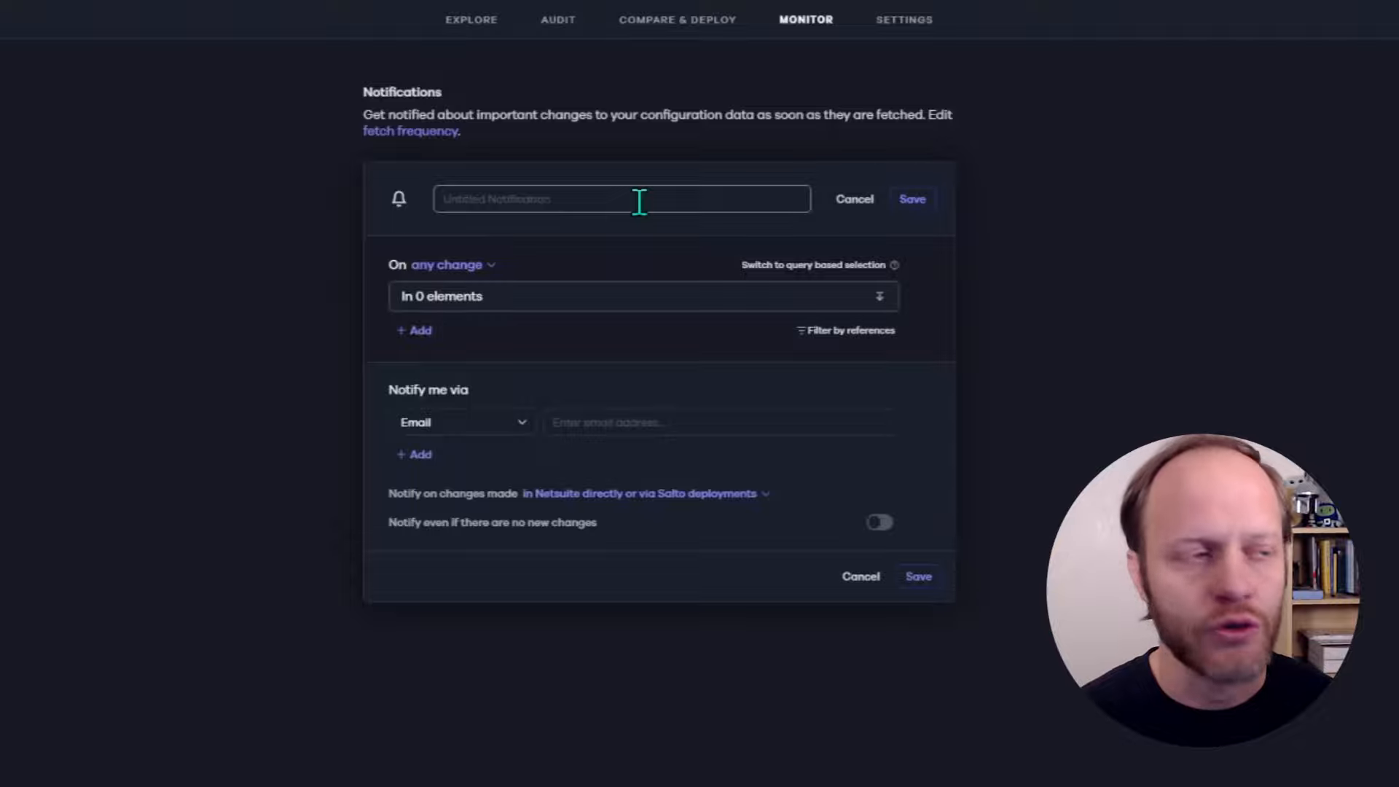
{"action": "left_click", "coordinate": [639, 201]}
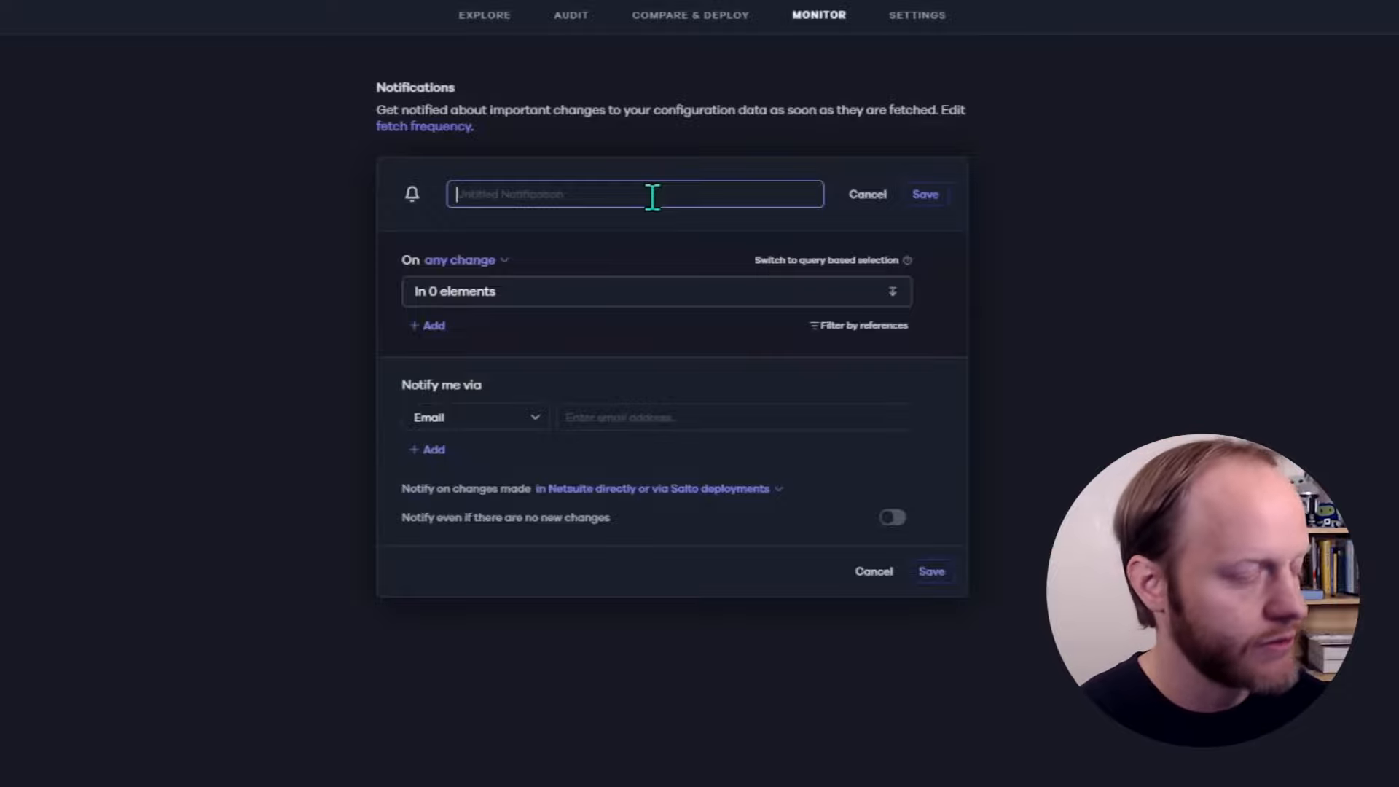
Title the notification '"Manager Reviewed" has changed', triggering on any change
{"action": "type", "text": "'Manager Reviwe"}
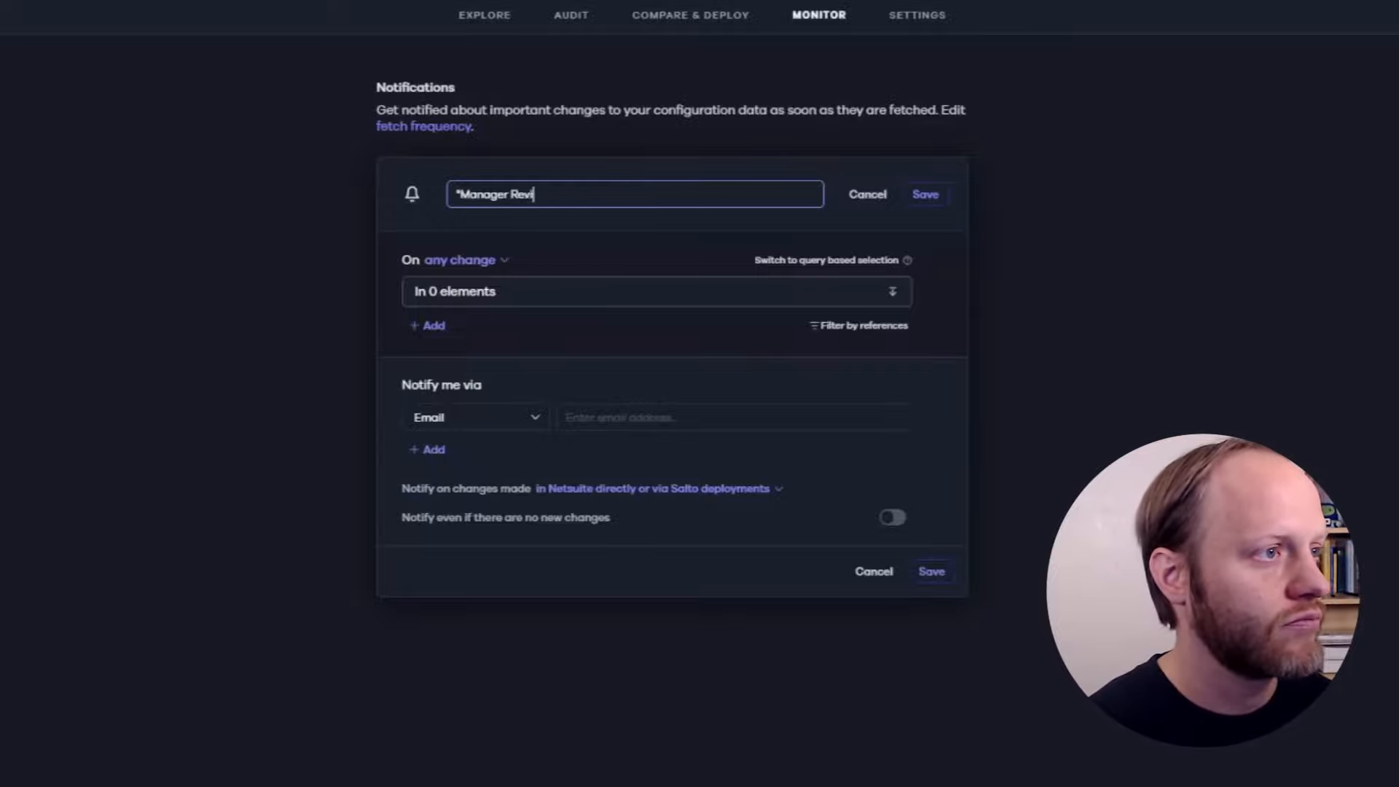
{"action": "key", "text": "BackSpace"}
{"action": "key", "text": "BackSpace"}
{"action": "type", "text": "ewed"}
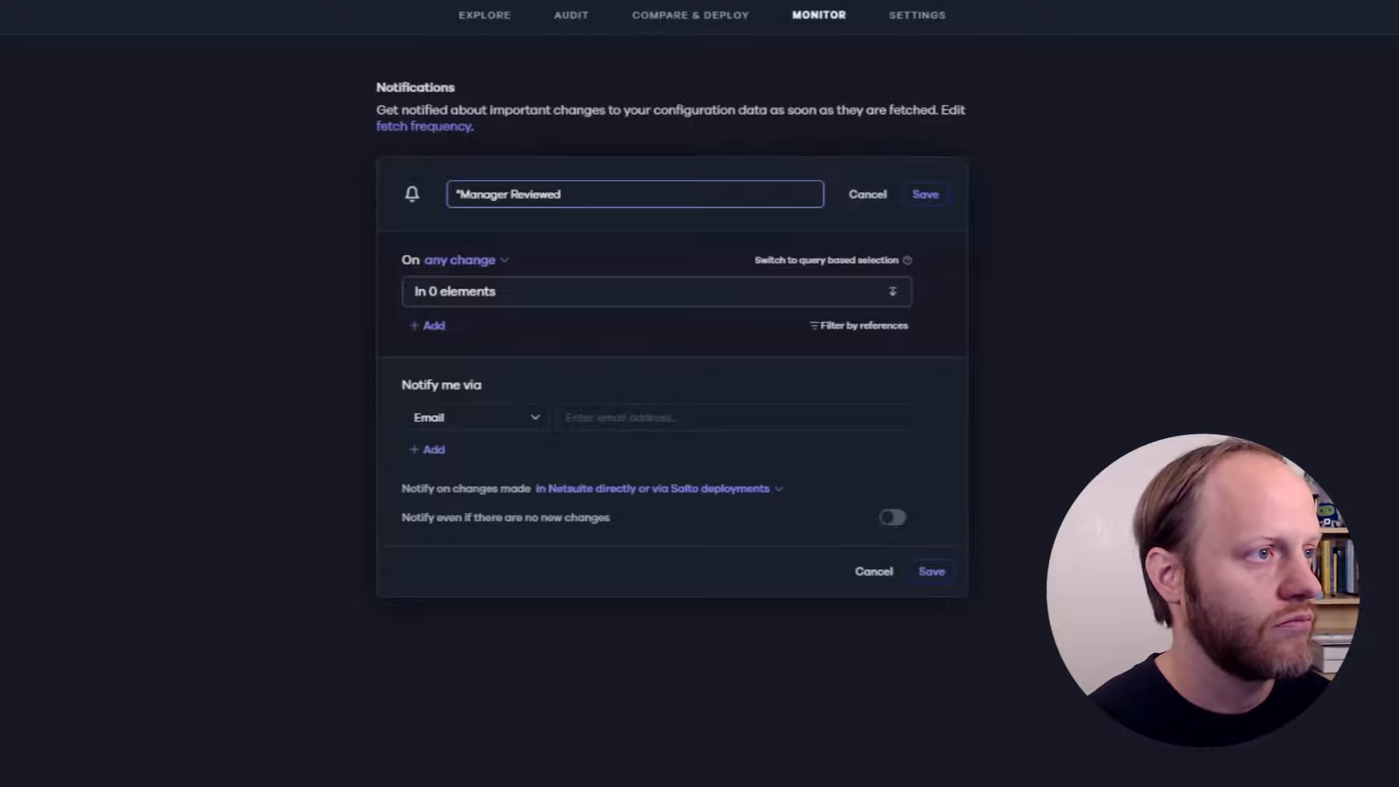
{"action": "type", "text": "\" has changed"}
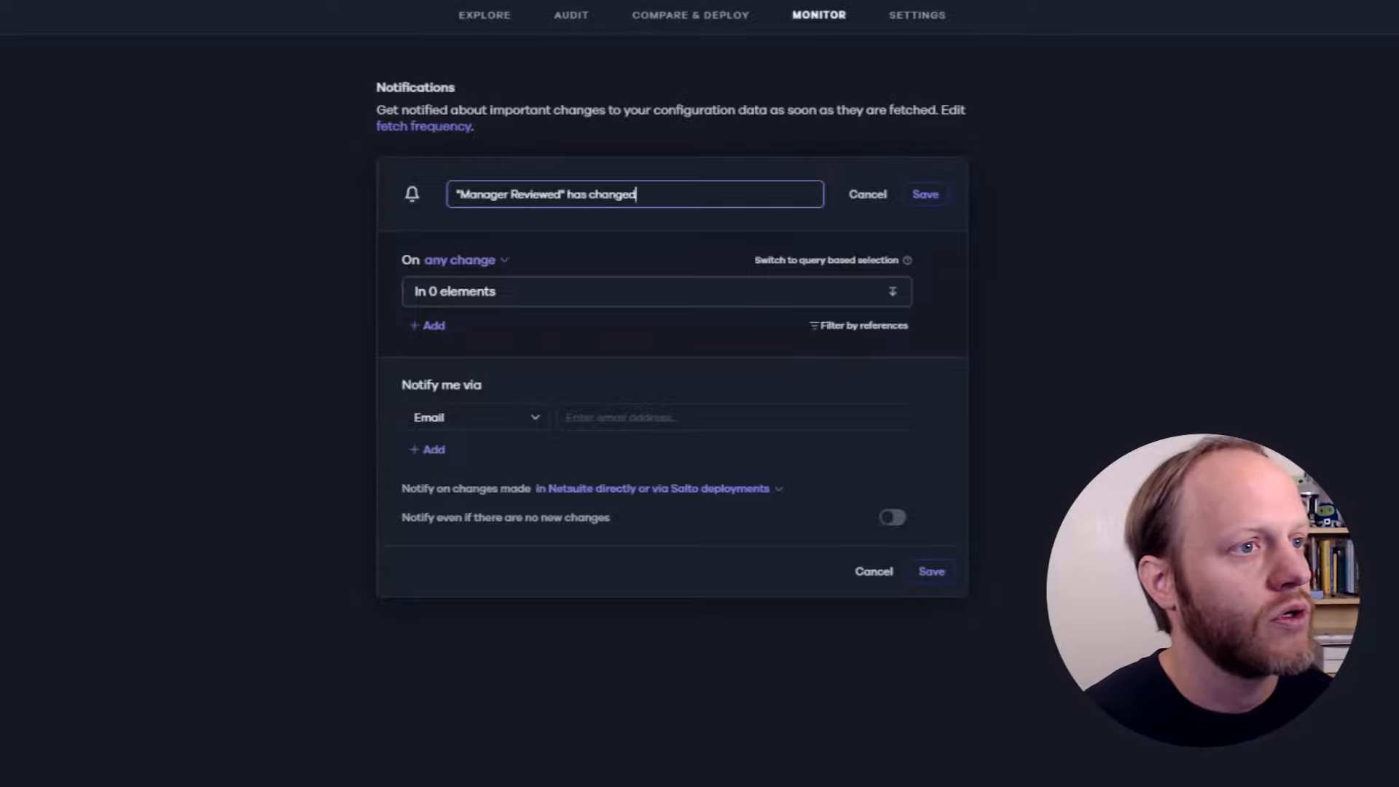
{"action": "left_click", "coordinate": [493, 266]}
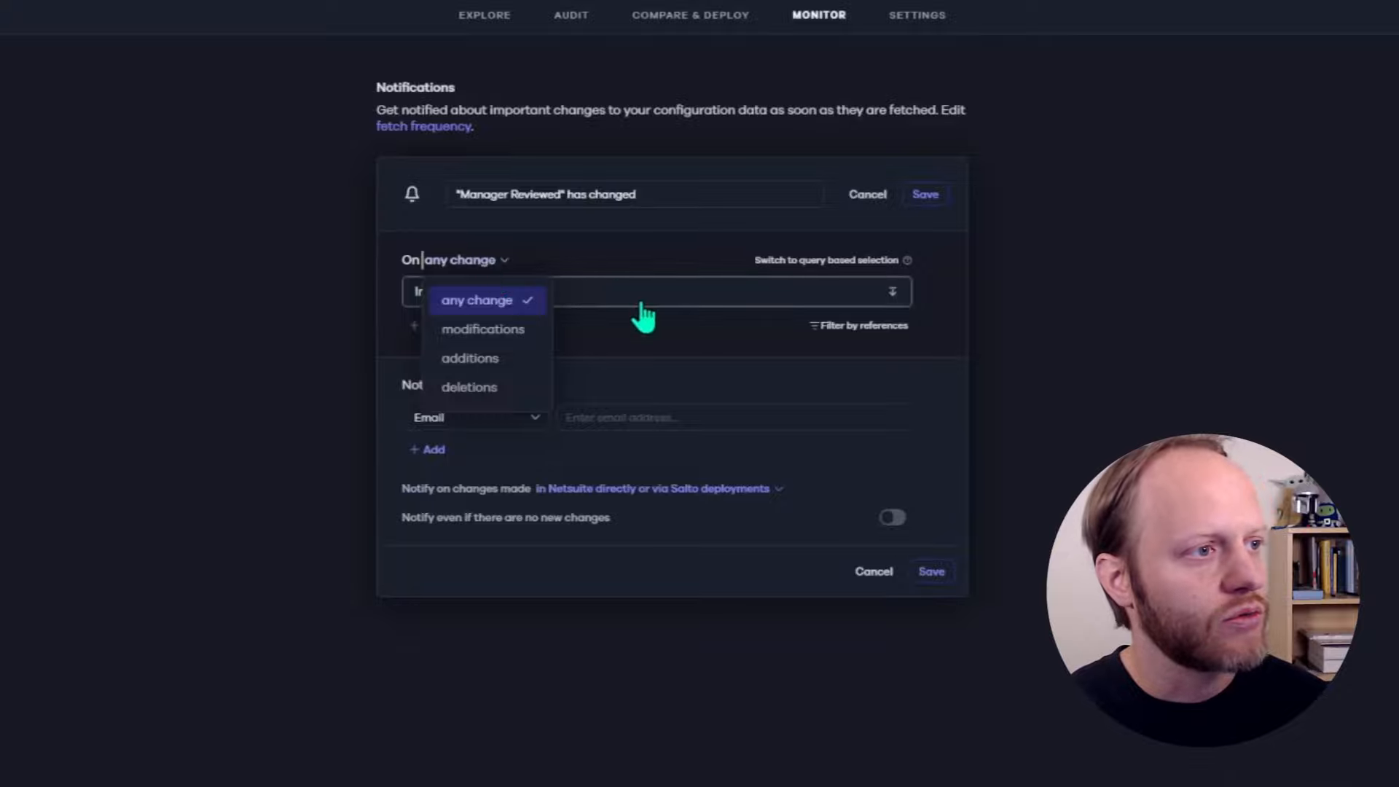
Watch only netsuite > Instances > entitycustomfield > custentity_has_mgr_reviewed
{"action": "left_click", "coordinate": [578, 300]}
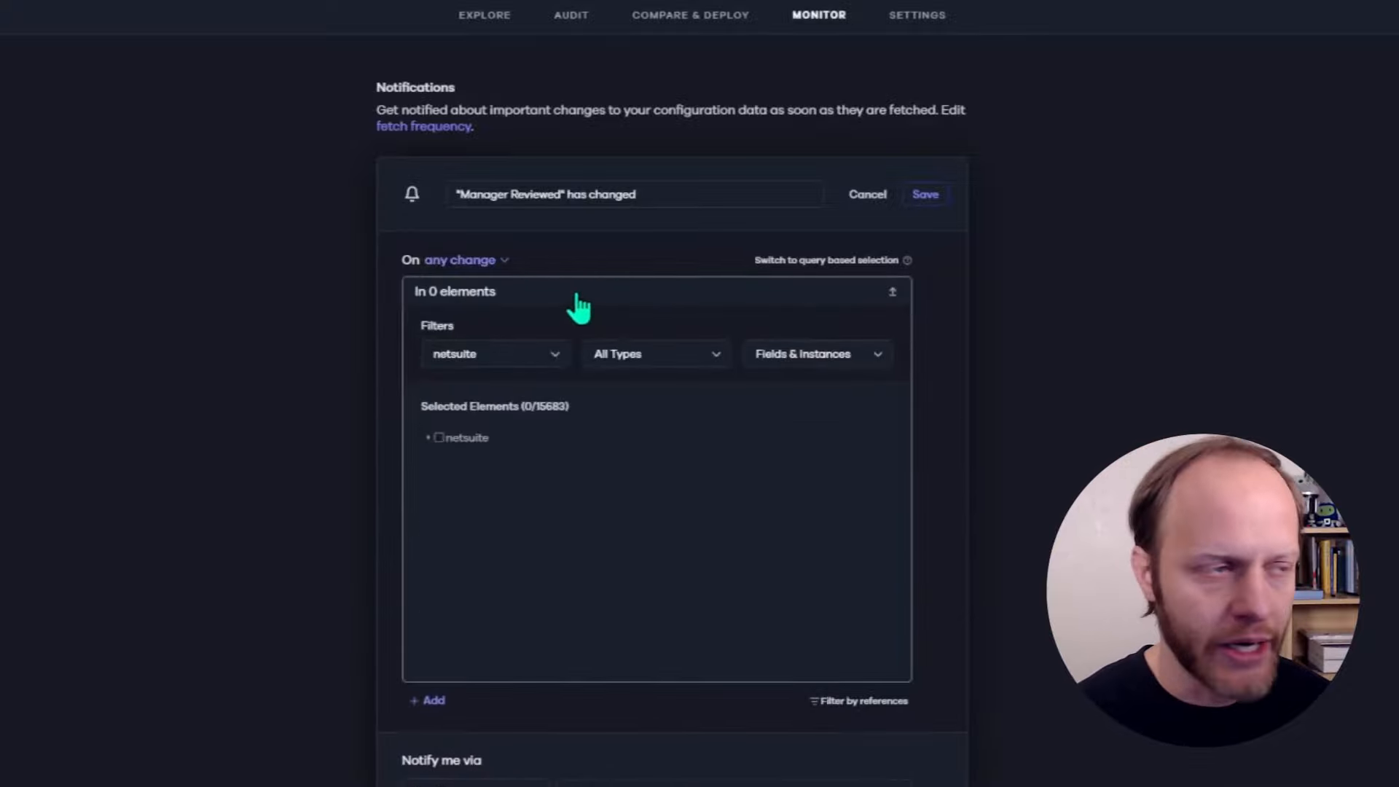
{"action": "left_click", "coordinate": [429, 438]}
{"action": "left_click", "coordinate": [442, 478]}
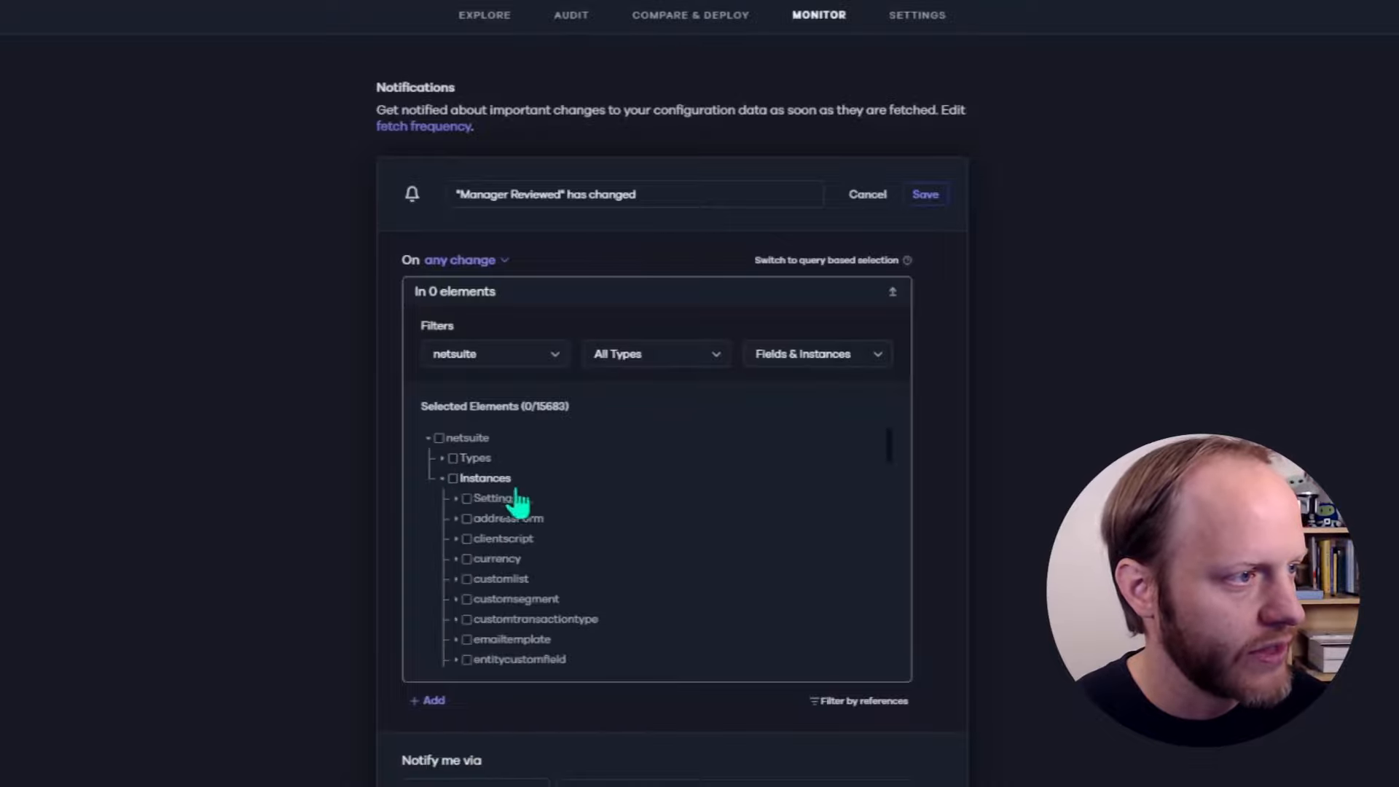
{"action": "scroll", "coordinate": [517, 580], "scroll_direction": "down", "scroll_amount": 2}
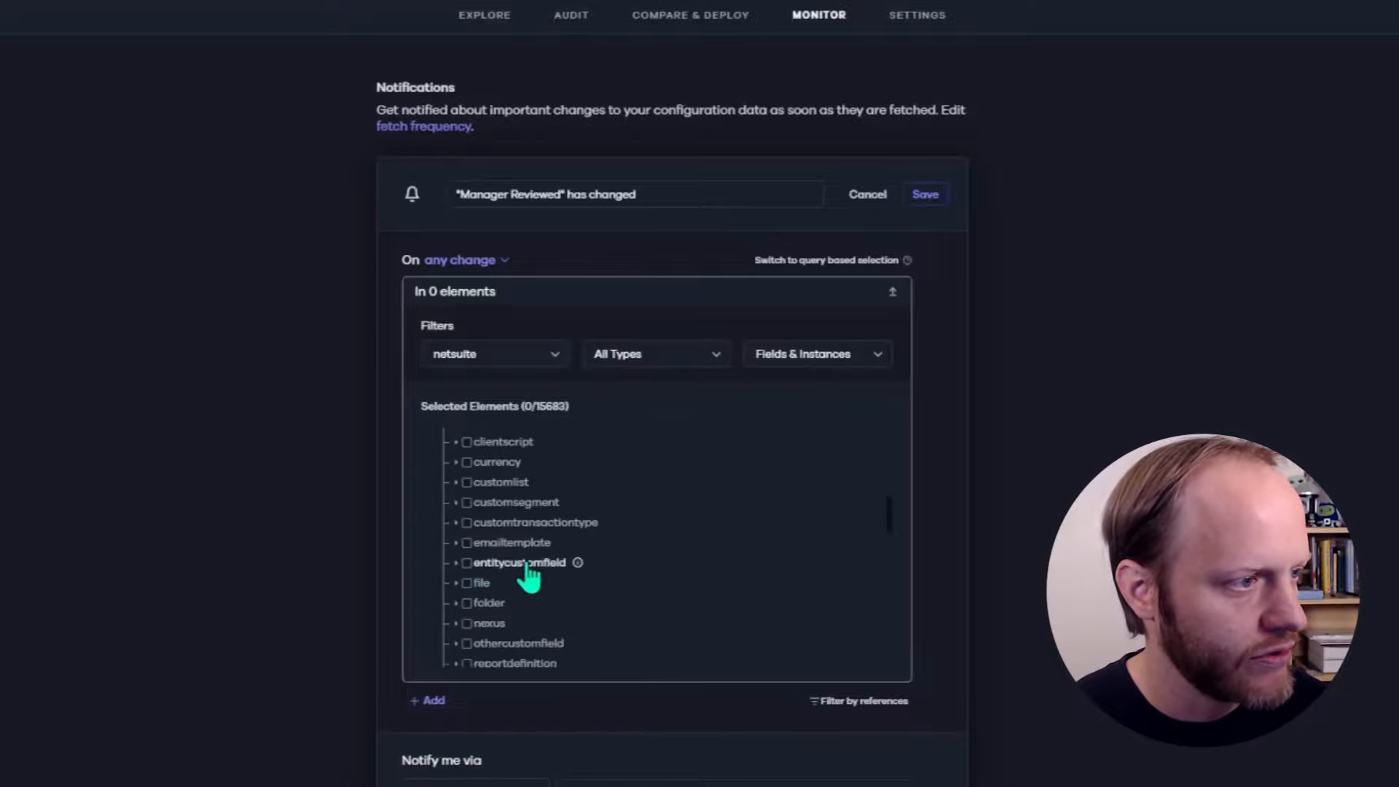
{"action": "left_click", "coordinate": [457, 564]}
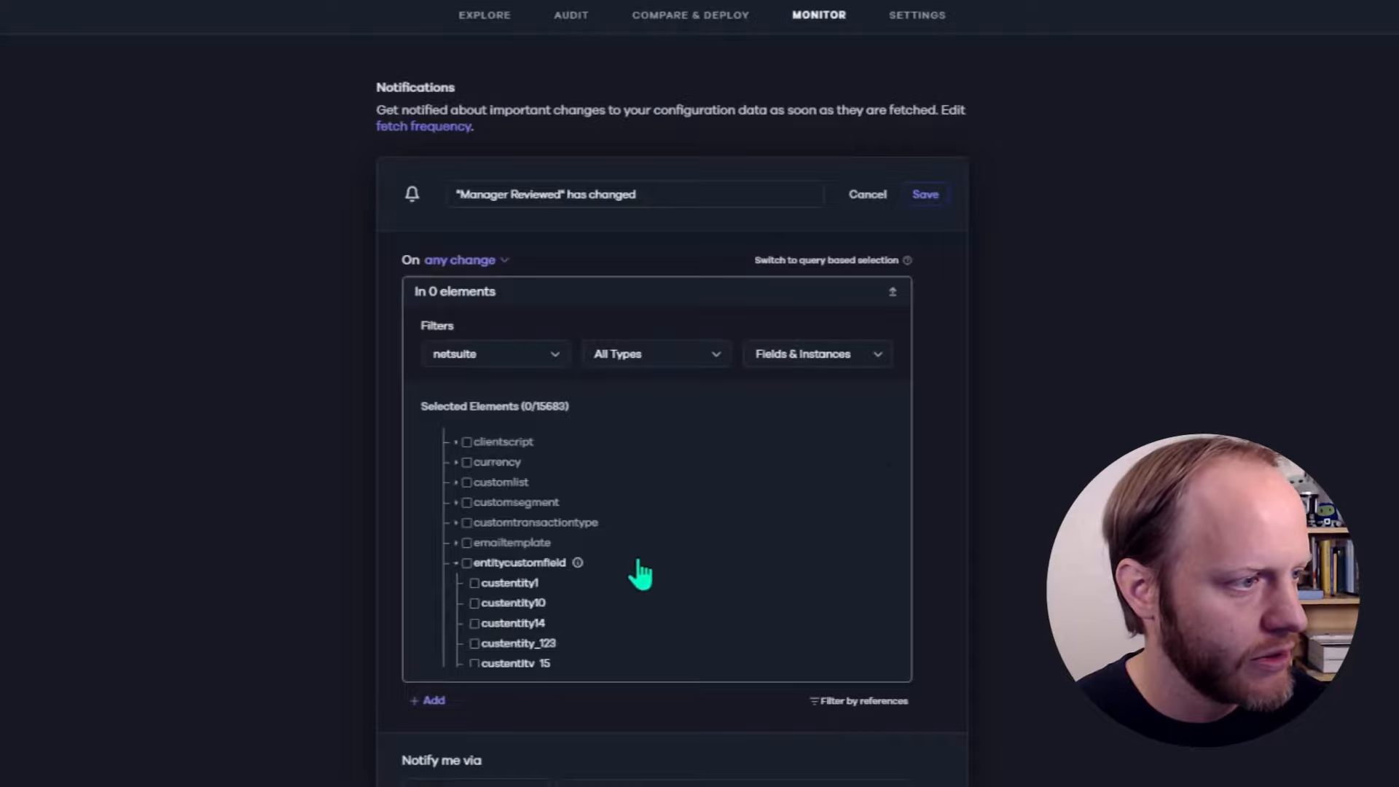
{"action": "scroll", "coordinate": [637, 579], "scroll_direction": "down", "scroll_amount": 2}
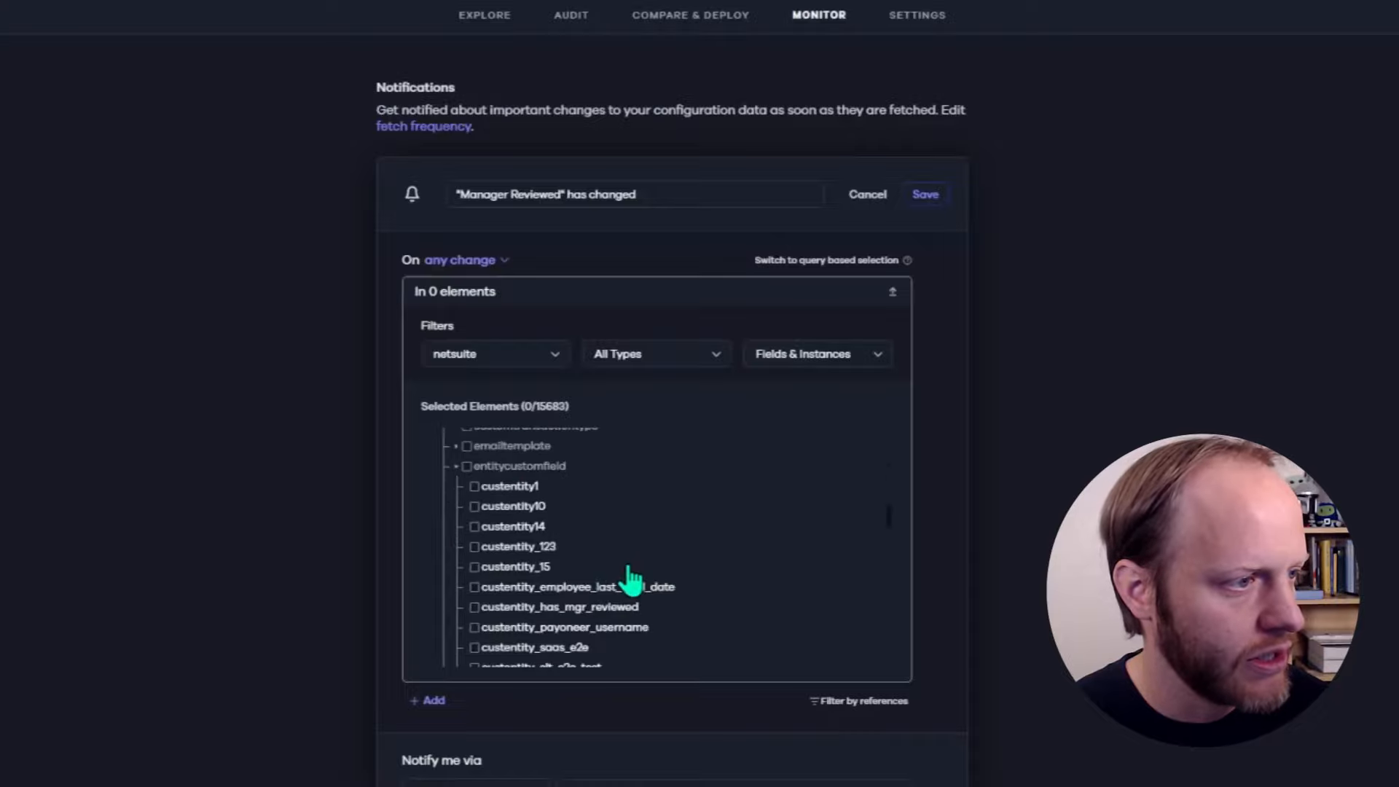
{"action": "left_click", "coordinate": [474, 608]}
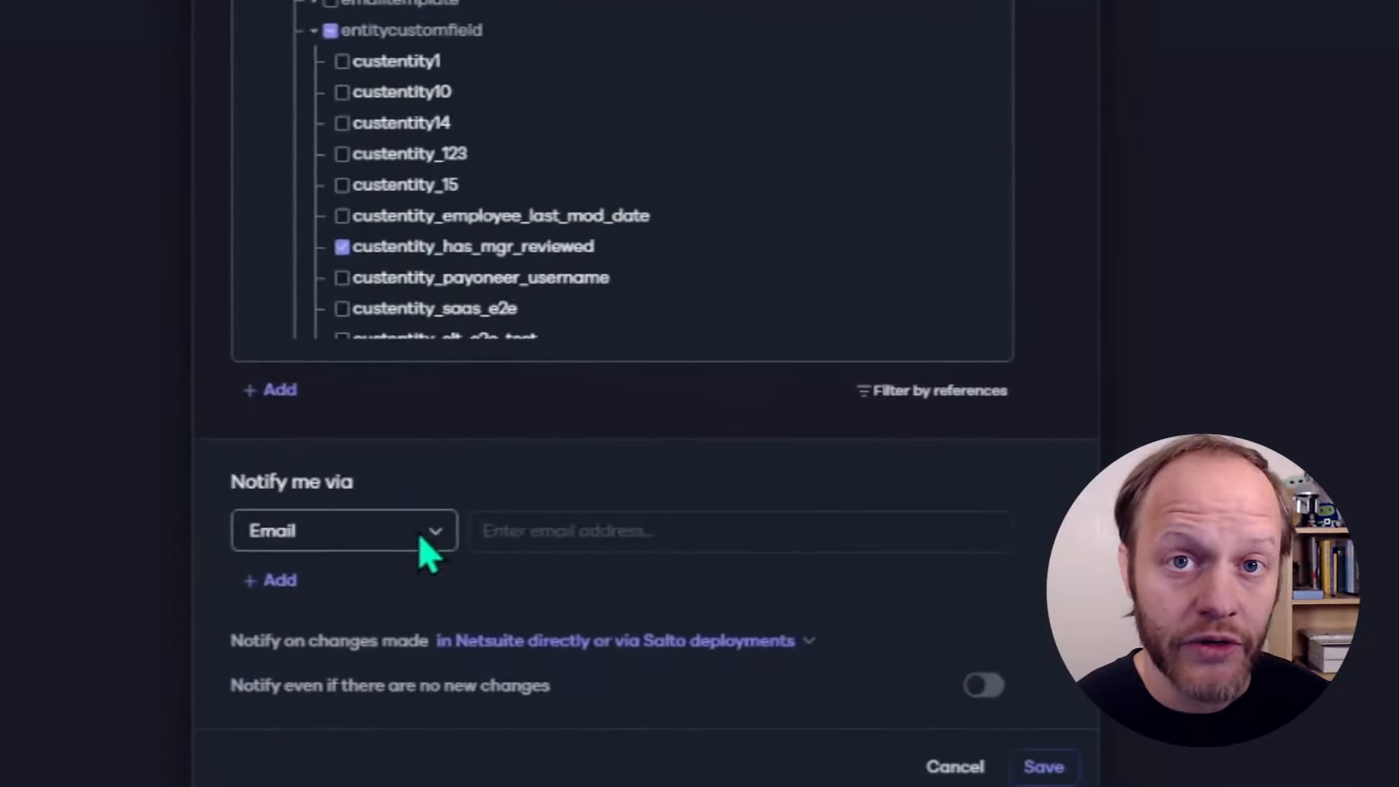
{"action": "left_click", "coordinate": [429, 556]}
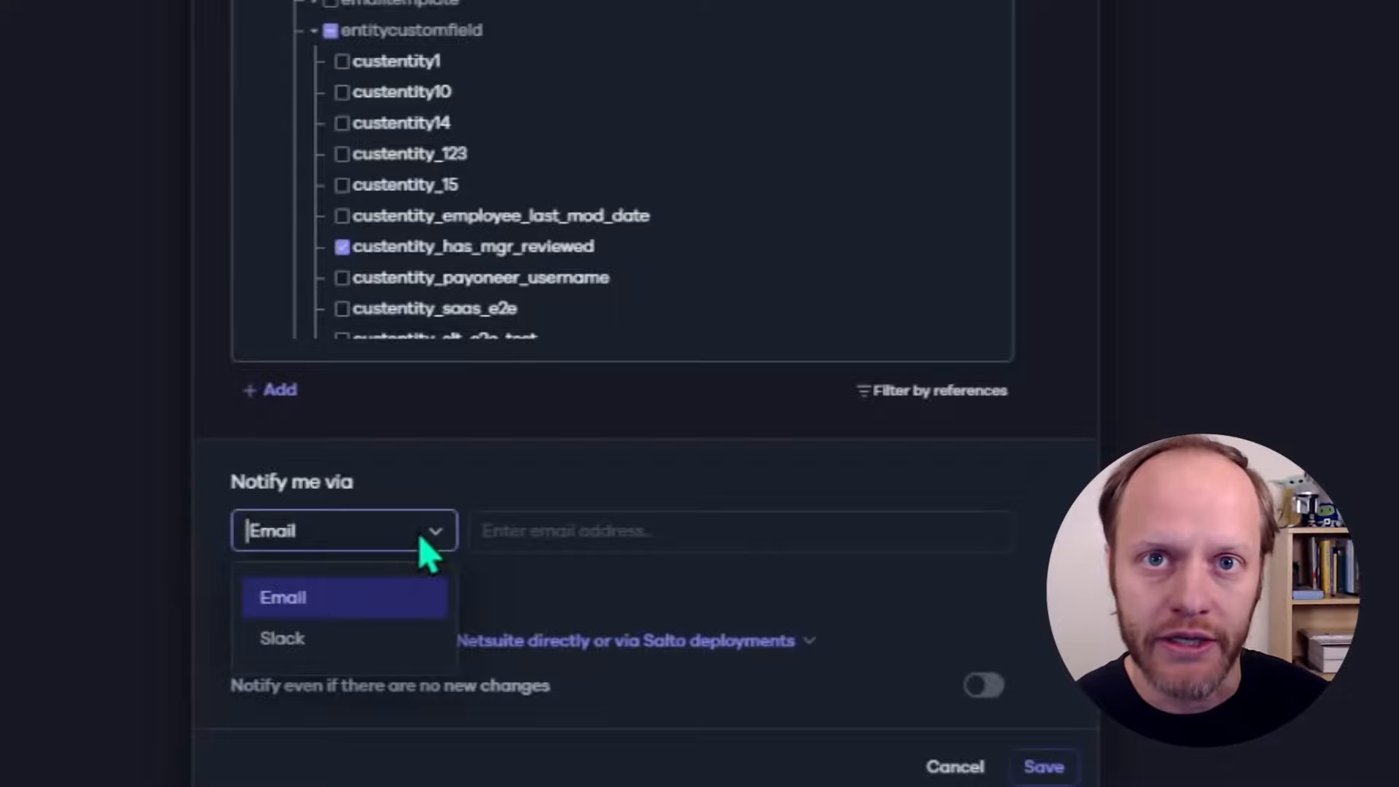
Choose Email delivery and enter the user's own e-mail address as recipient
{"action": "left_click", "coordinate": [540, 531]}
{"action": "left_click", "coordinate": [568, 531]}
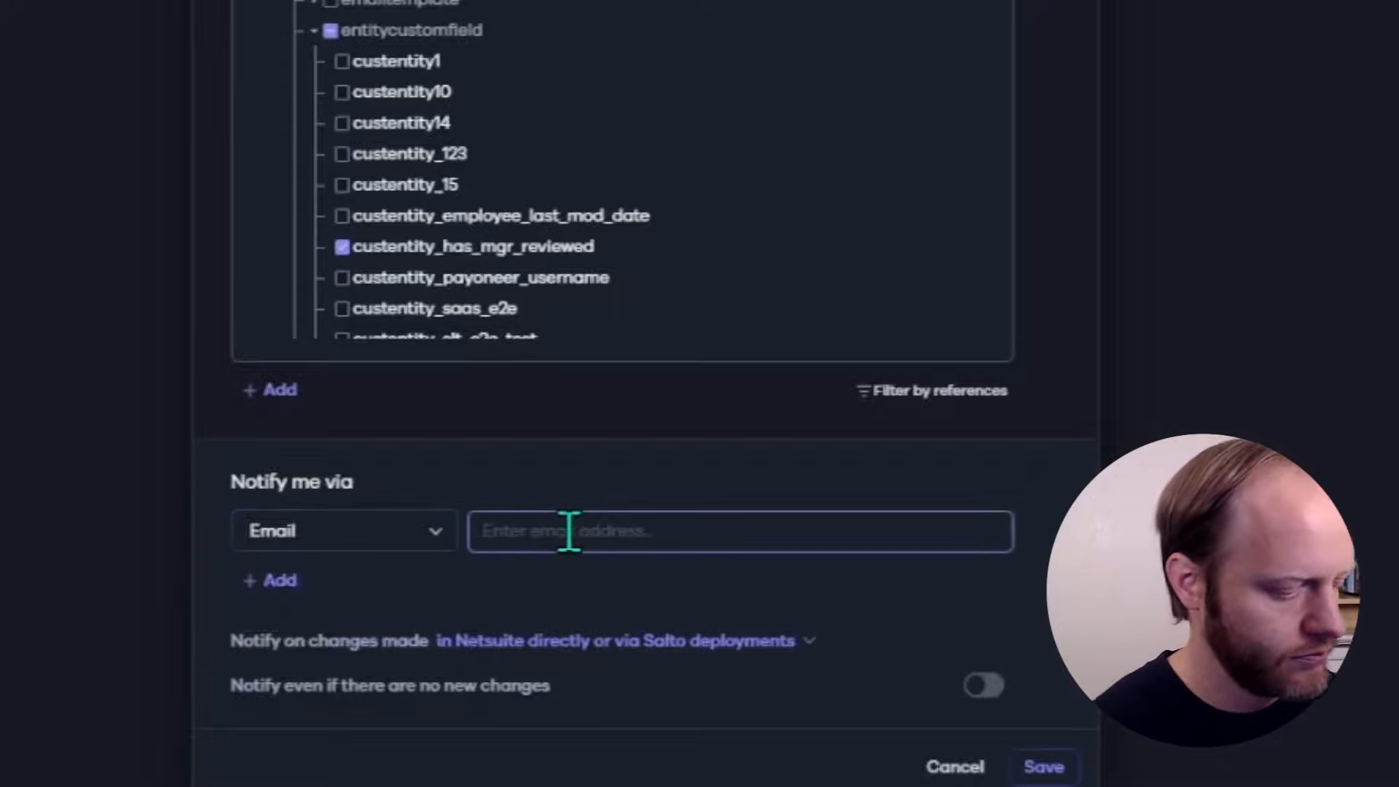
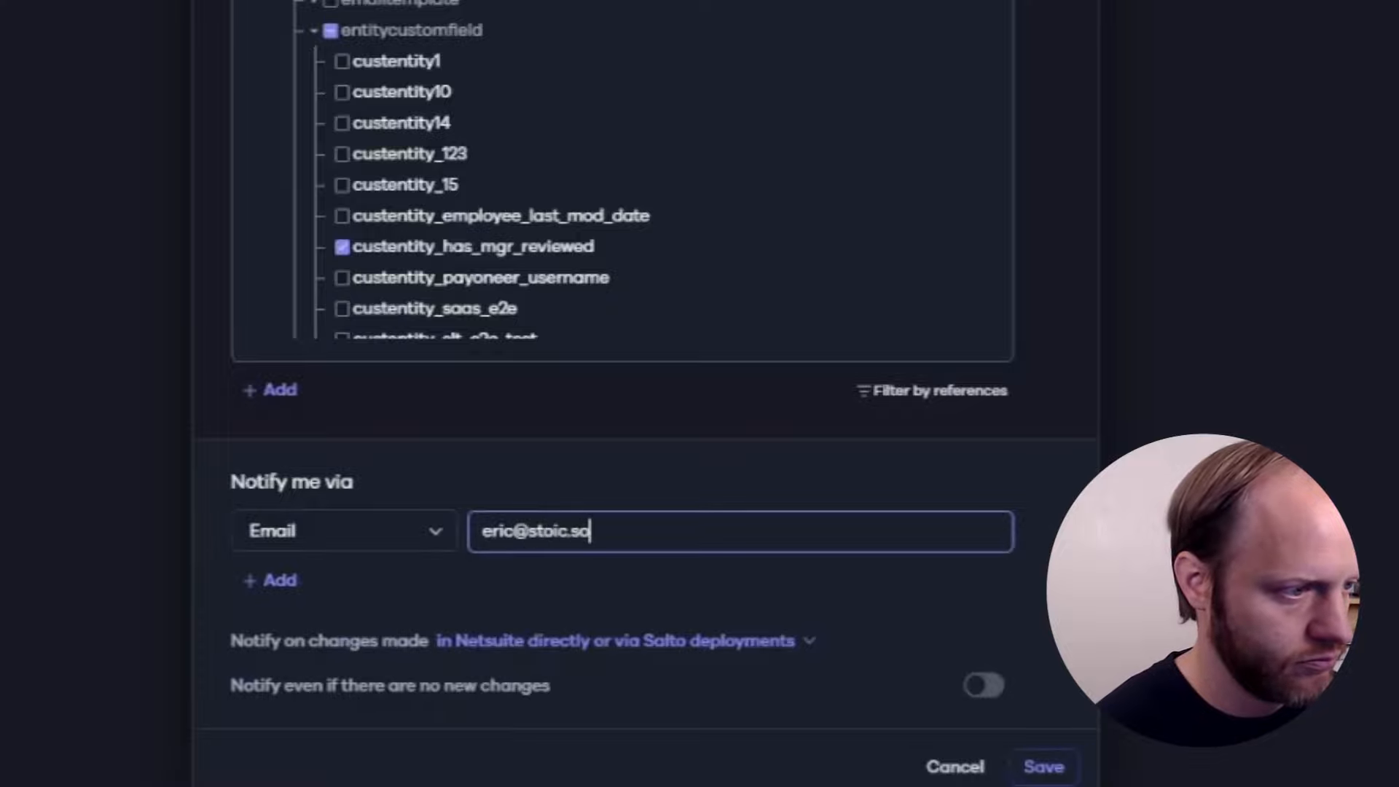
{"action": "left_click", "coordinate": [575, 618]}
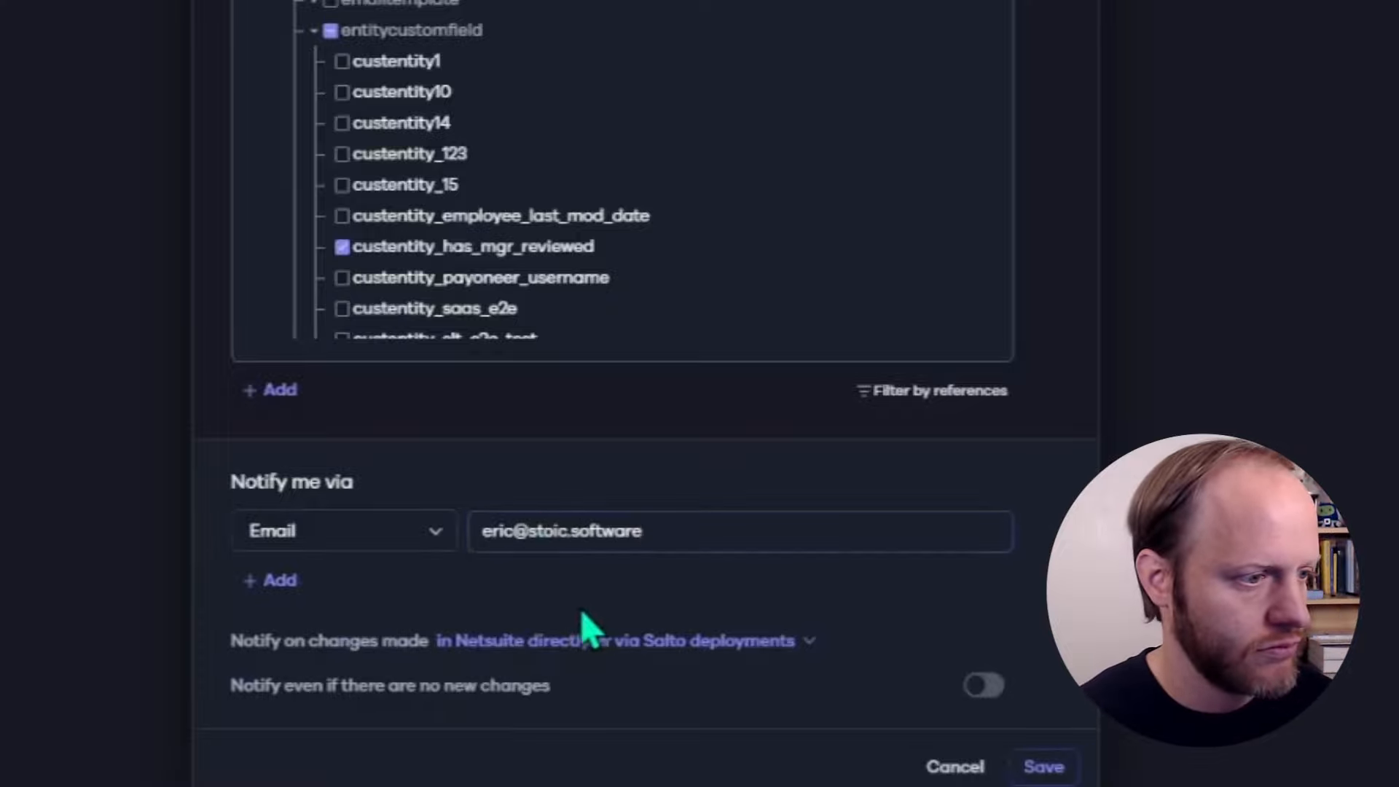
{"action": "left_click_drag", "start_coordinate": [284, 642], "coordinate": [428, 641]}
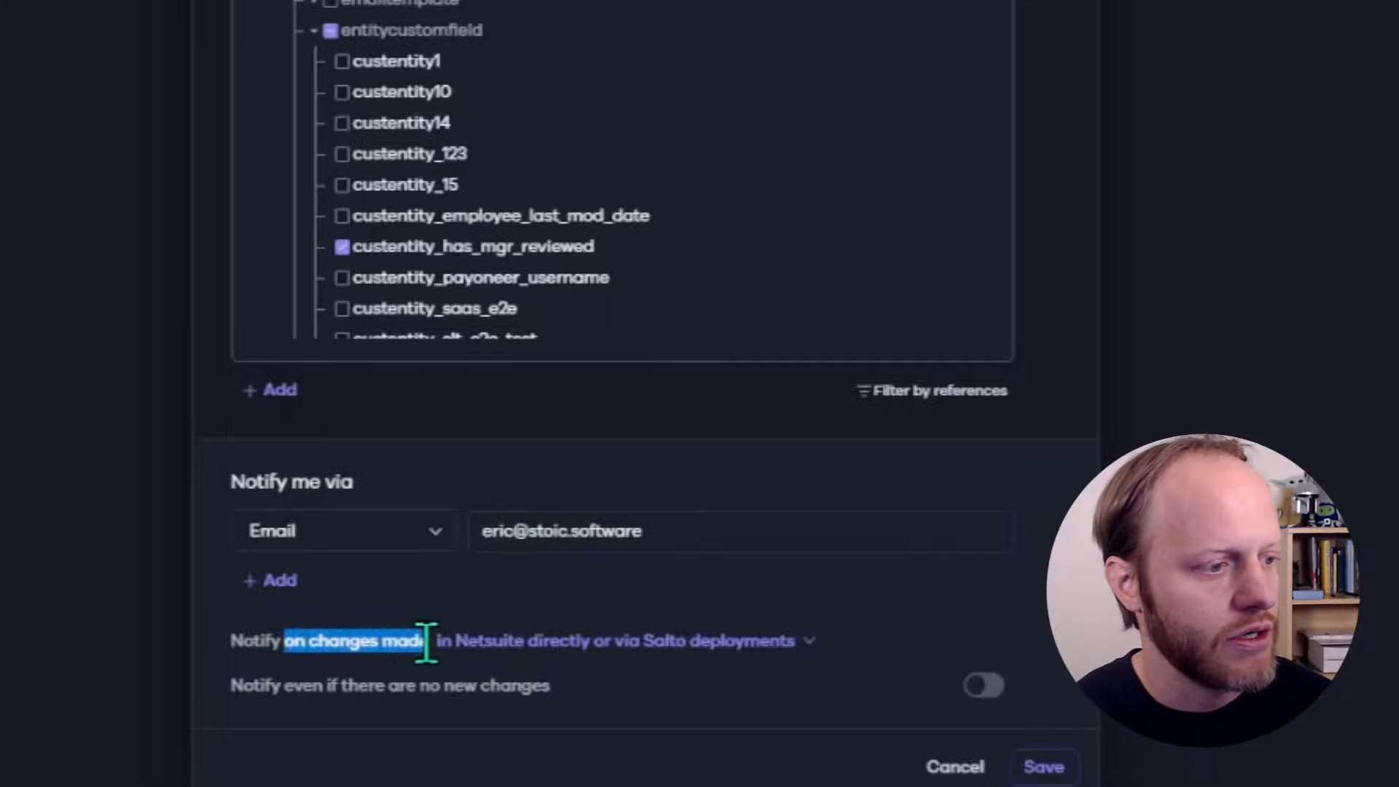
{"action": "left_click", "coordinate": [454, 618]}
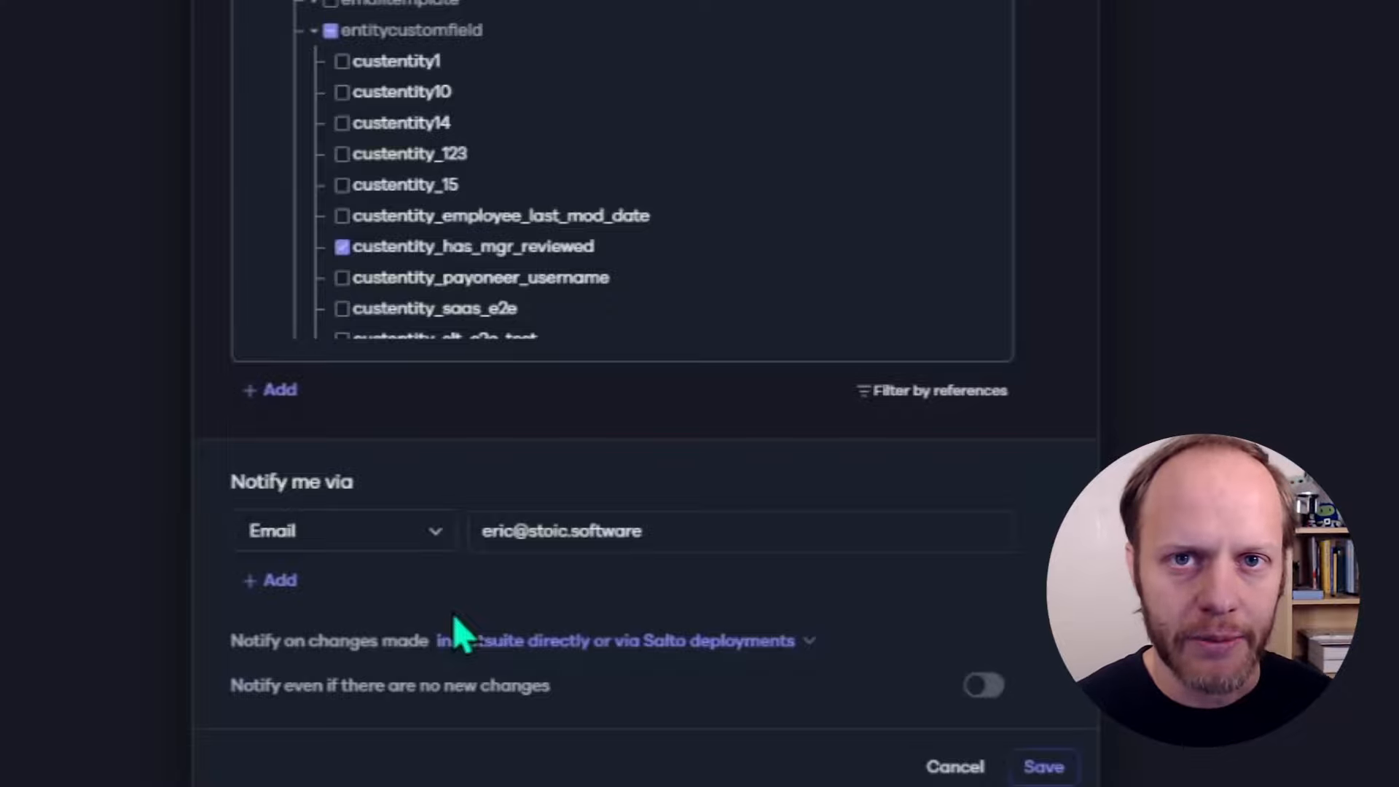
Set 'Notify on changes made' to 'only in Netsuite directly' and save the notification
{"action": "left_click", "coordinate": [625, 642]}
{"action": "left_click", "coordinate": [537, 738]}
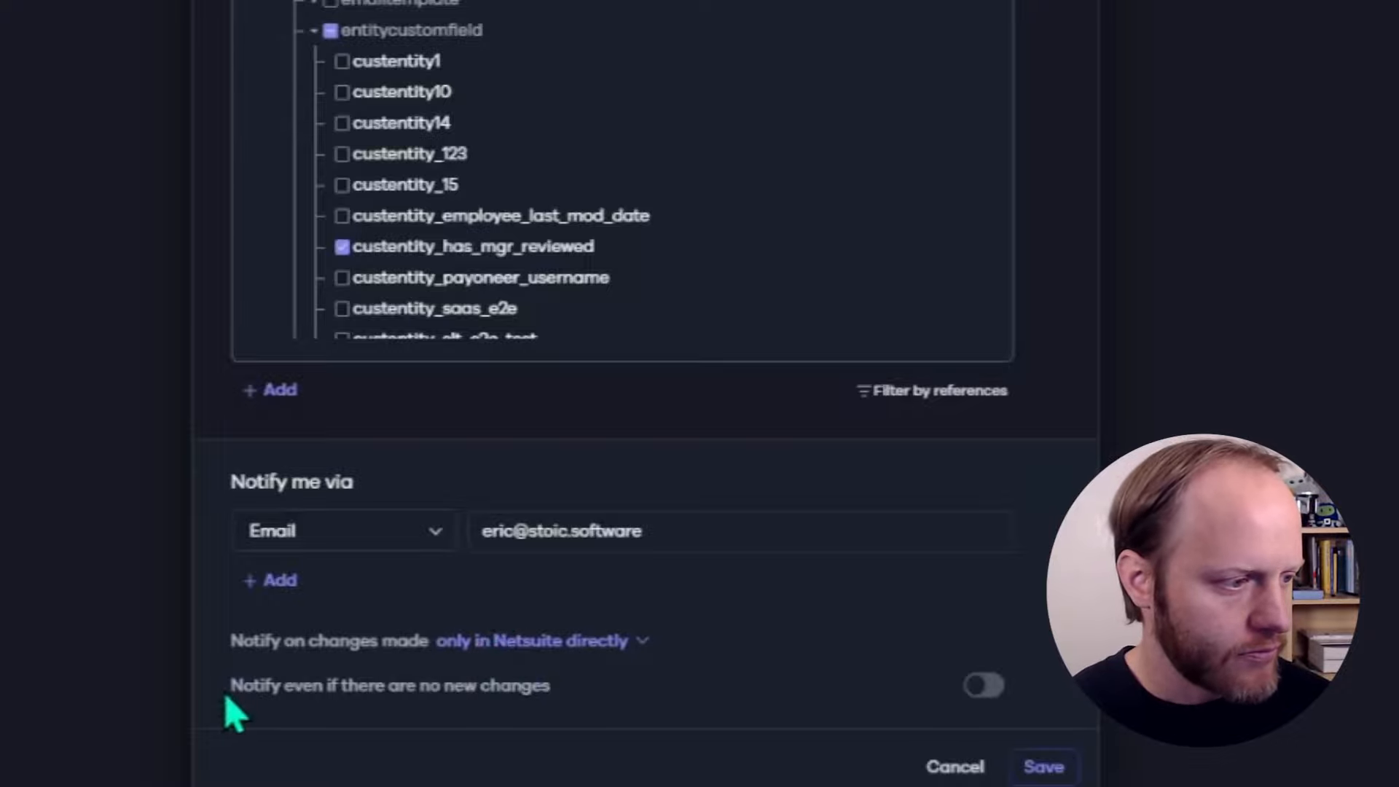
{"action": "left_click_drag", "start_coordinate": [231, 688], "coordinate": [581, 702]}
{"action": "left_click", "coordinate": [574, 705]}
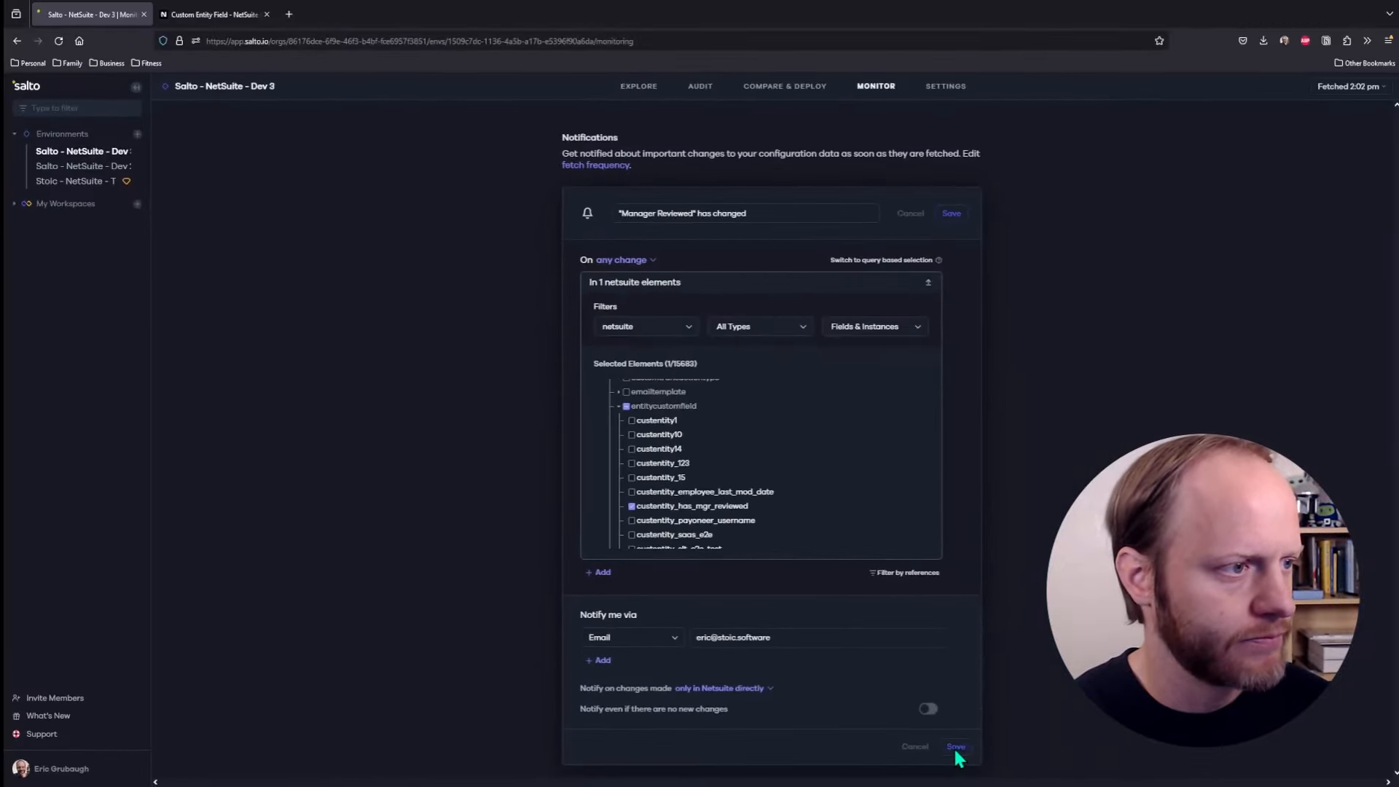
{"action": "left_click", "coordinate": [956, 748]}
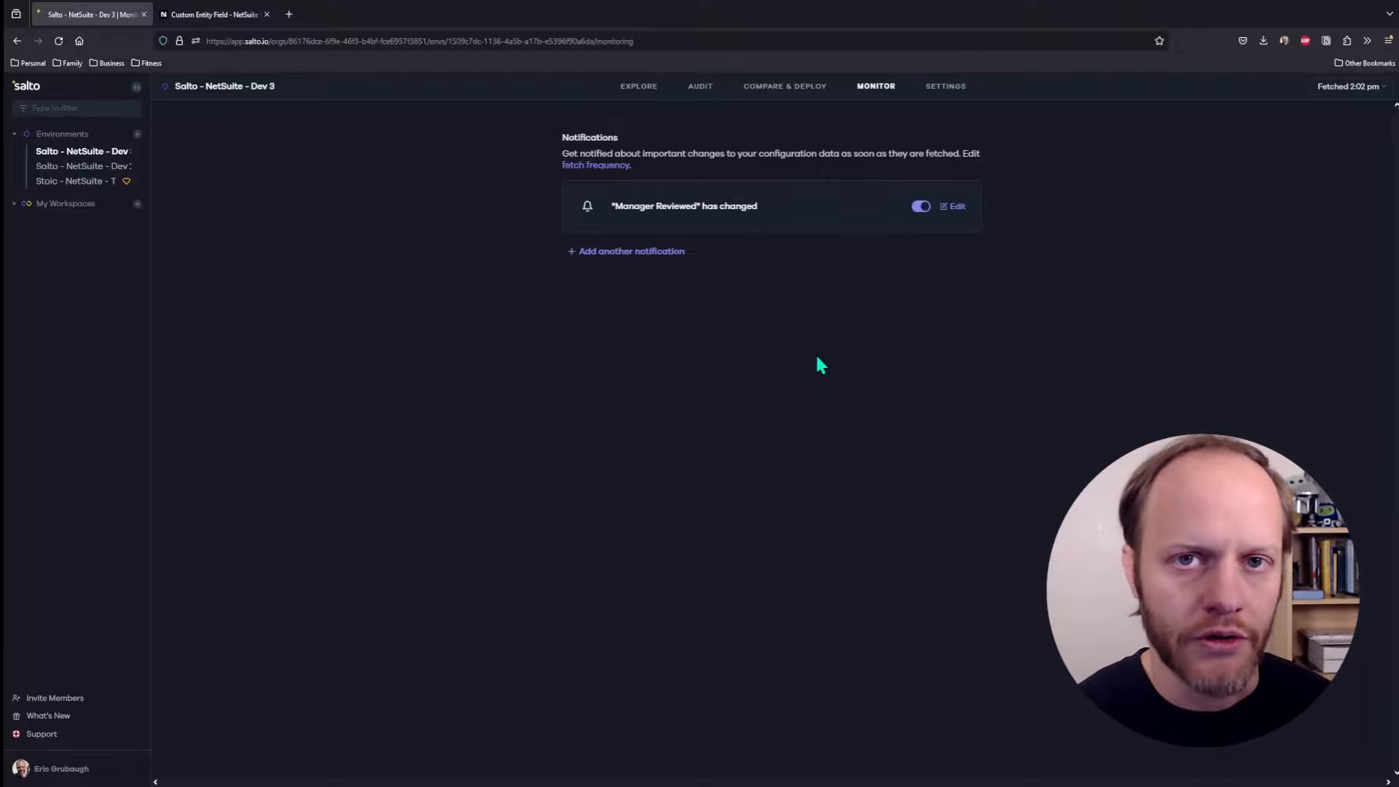
Delete the 'When not checked during creation' sentence from Description and Display Help, then save
{"action": "left_click", "coordinate": [206, 22]}
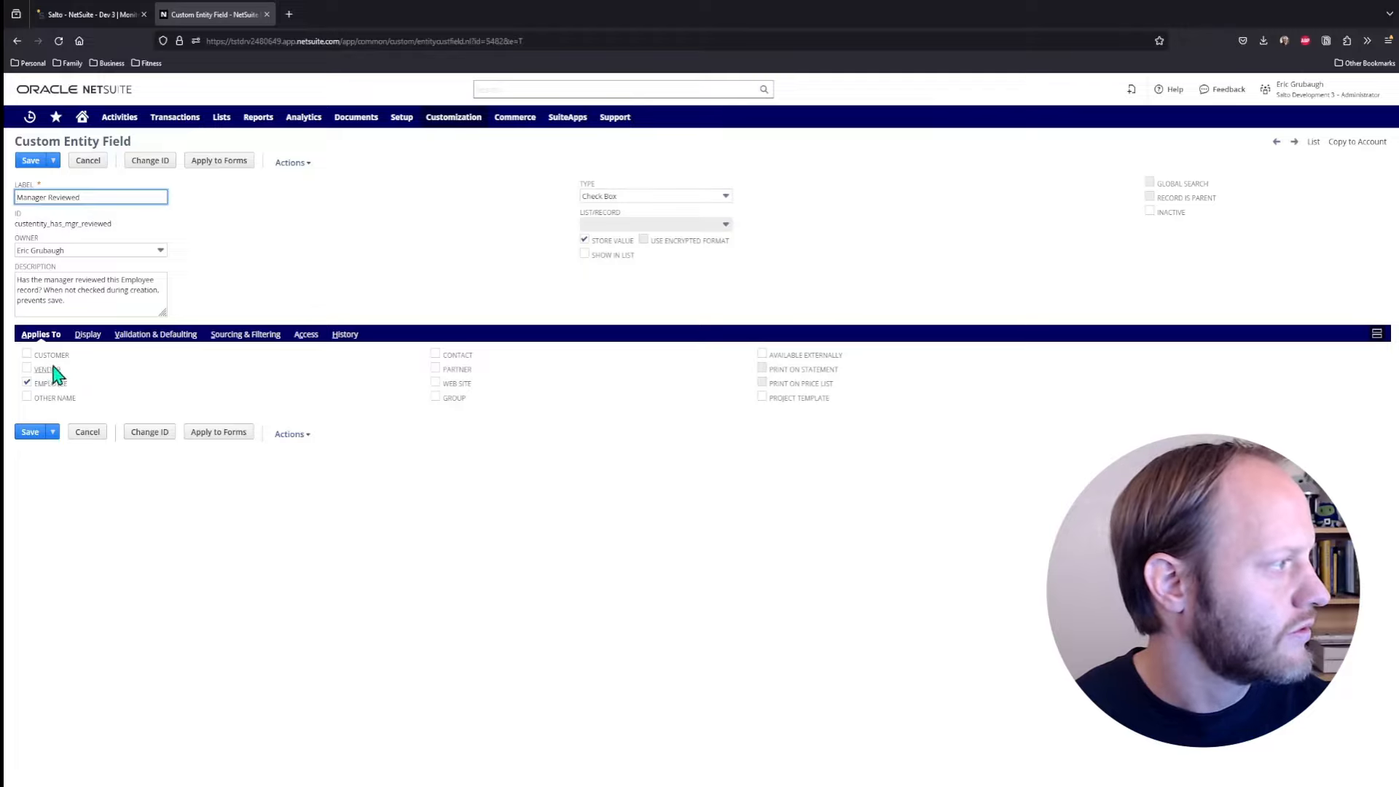
{"action": "left_click_drag", "start_coordinate": [67, 300], "coordinate": [51, 290]}
{"action": "key", "text": "BackSpace"}
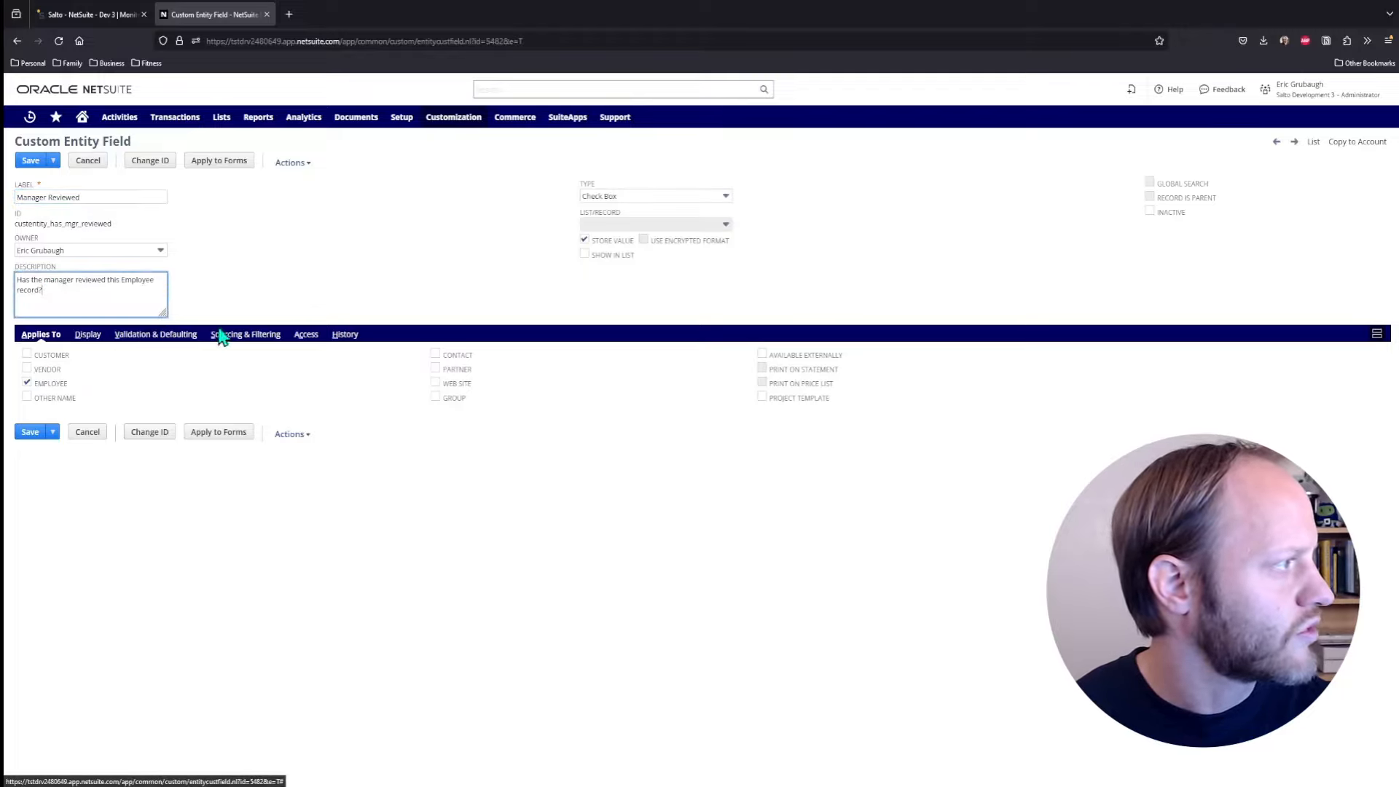
{"action": "left_click", "coordinate": [93, 338]}
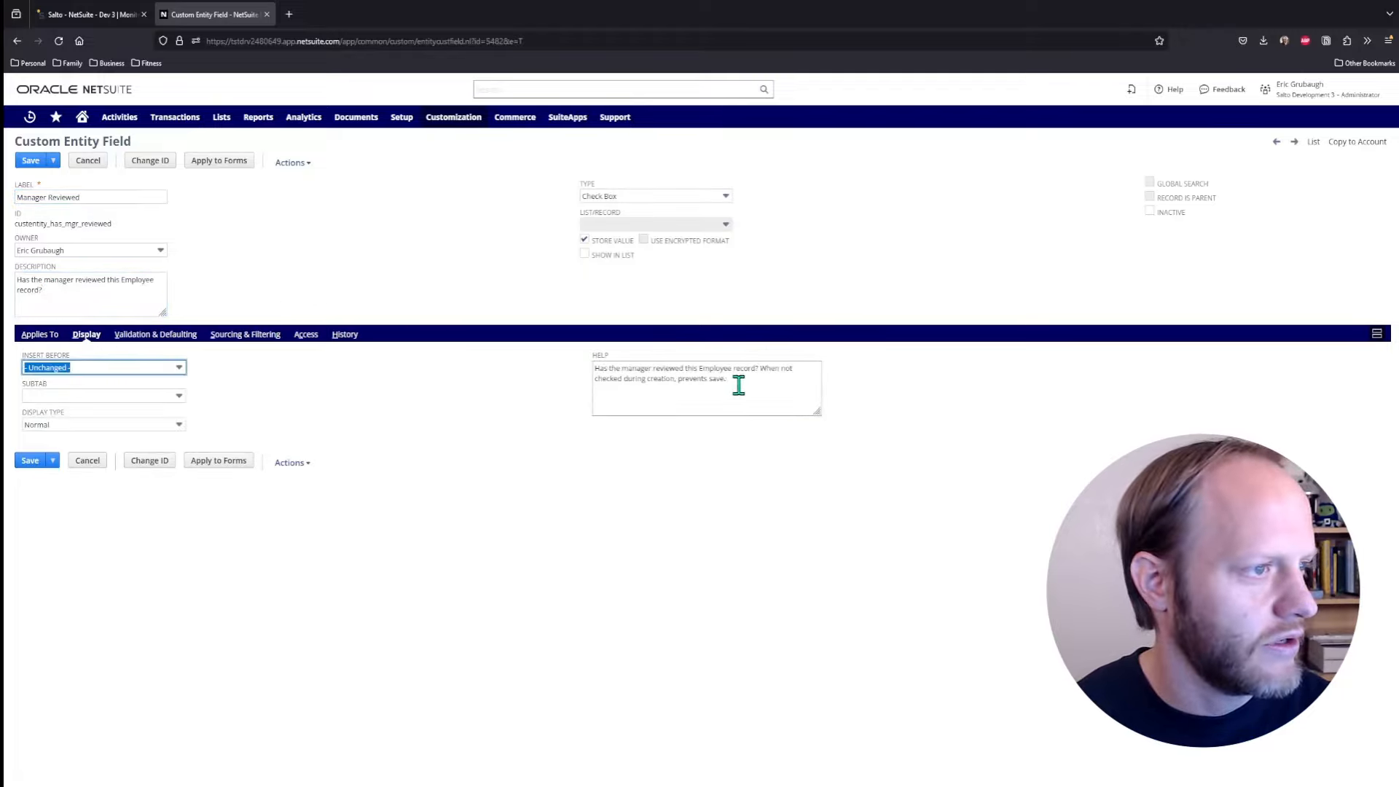
{"action": "left_click_drag", "start_coordinate": [736, 383], "coordinate": [764, 366]}
{"action": "key", "text": "BackSpace"}
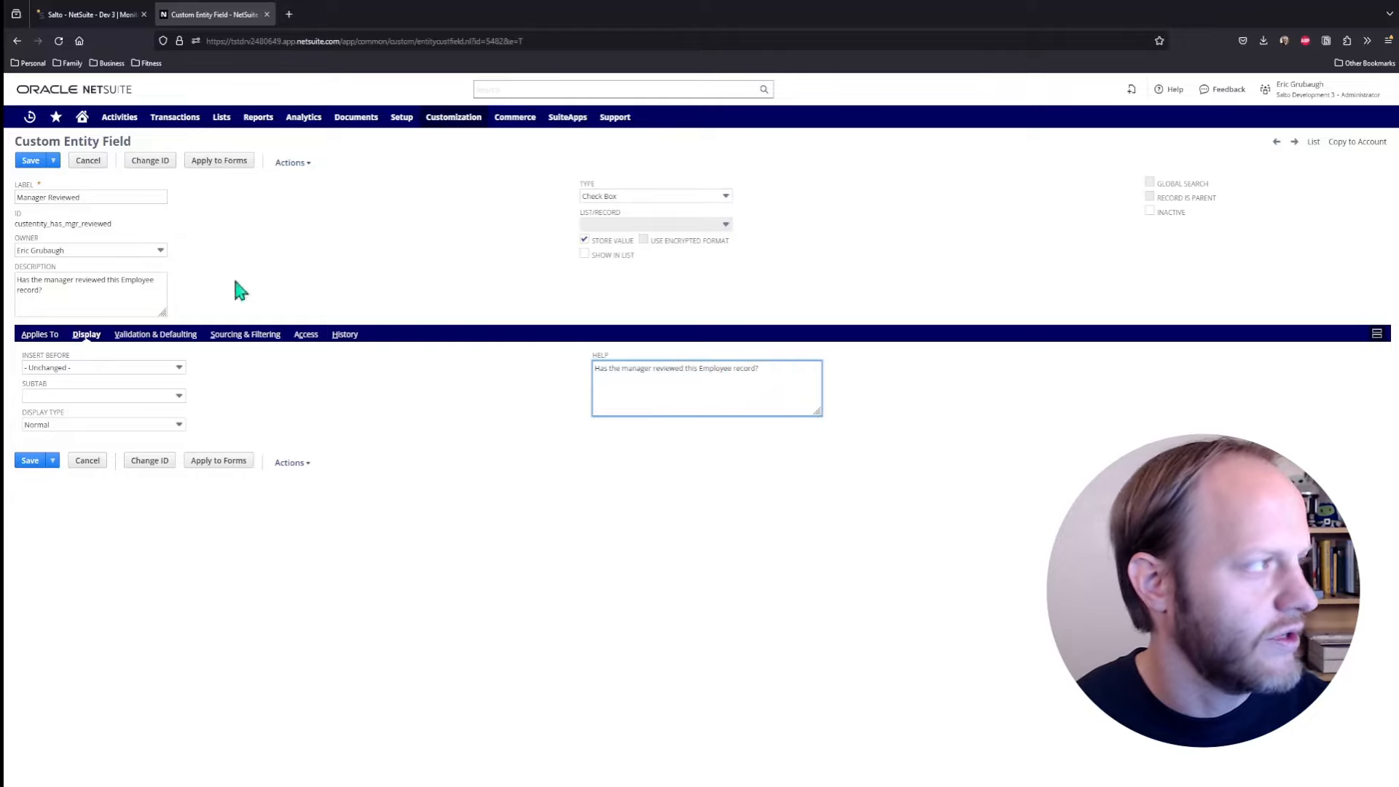
{"action": "left_click", "coordinate": [29, 164]}
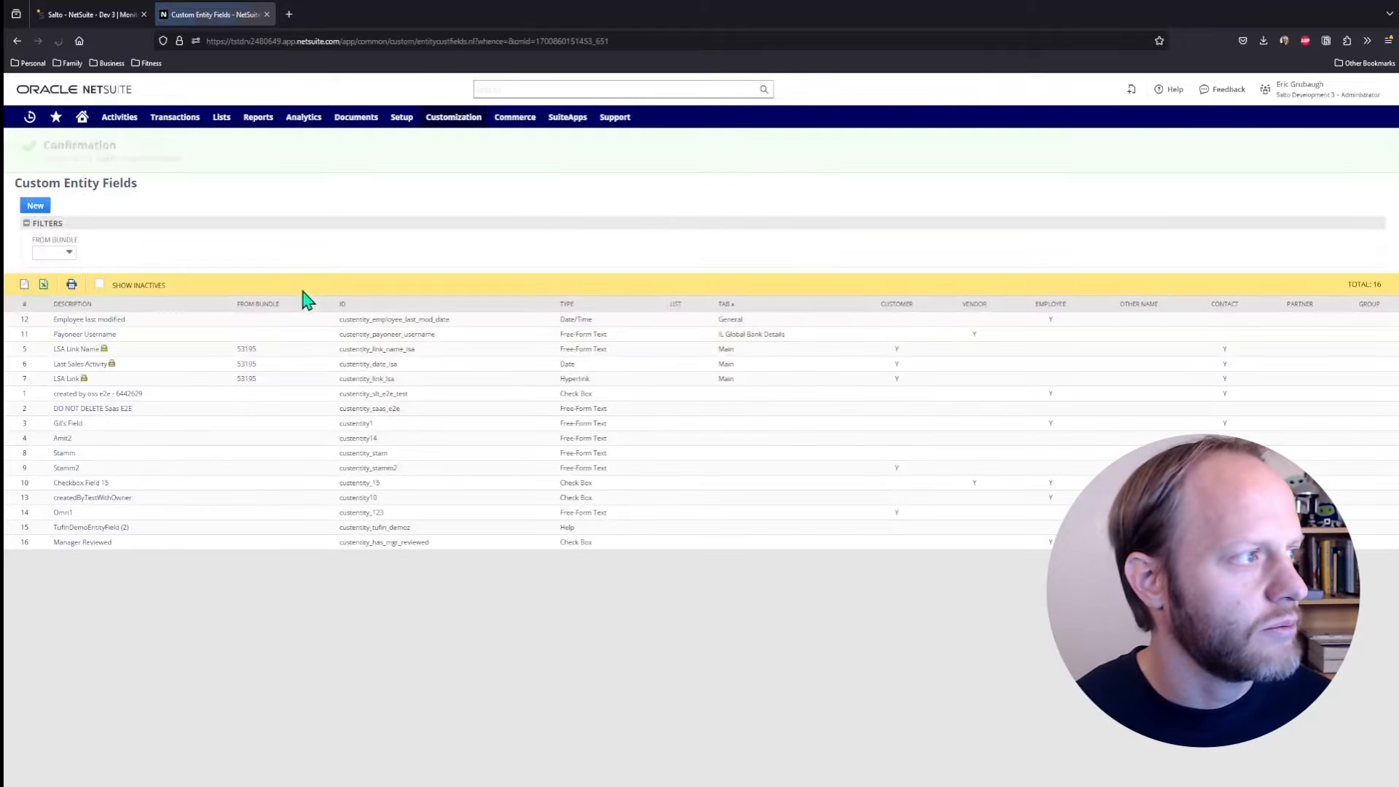
Back in Salto, open the 'Fetched 2:02 pm' history and run a new NetSuite fetch
{"action": "left_click", "coordinate": [102, 20]}
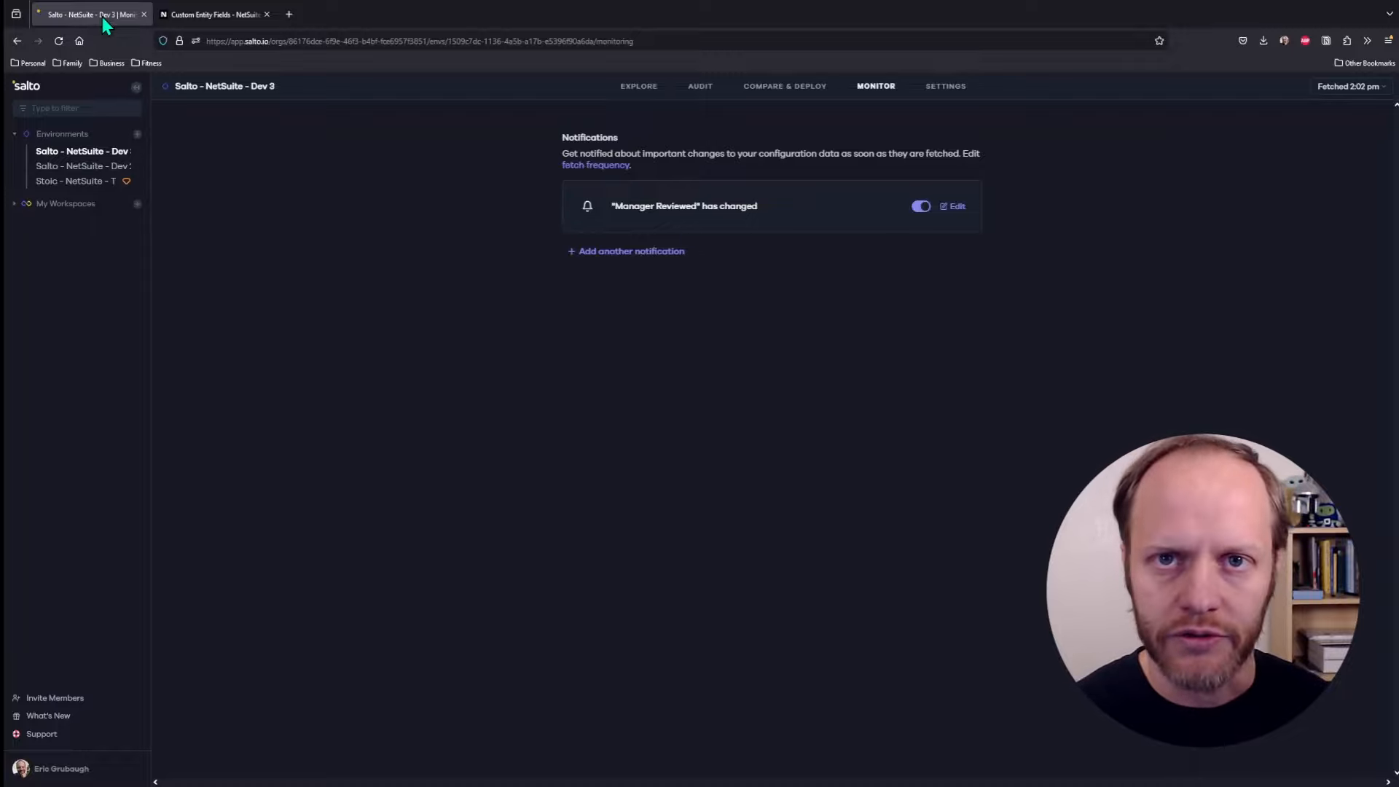
{"action": "mouse_move", "coordinate": [1331, 95]}
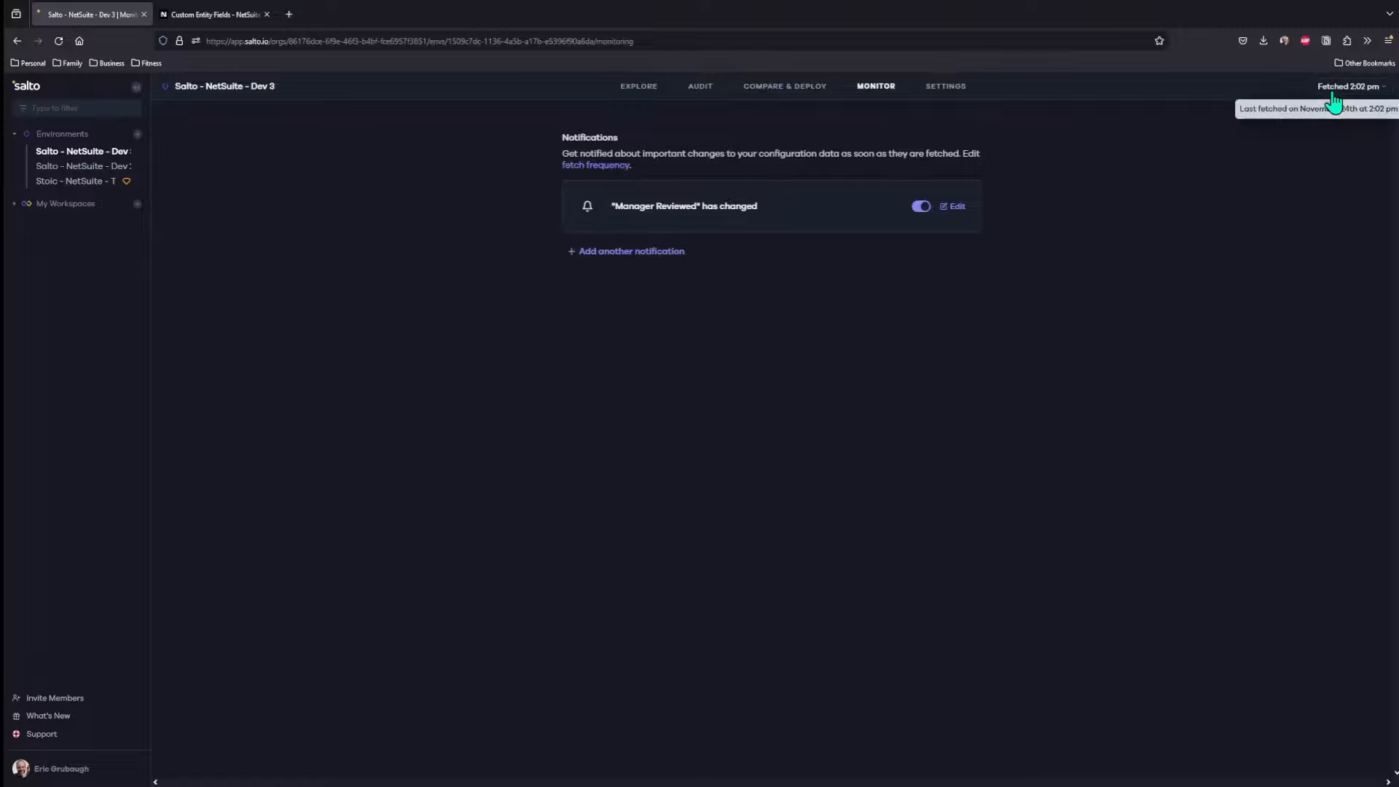
{"action": "left_click", "coordinate": [1333, 89]}
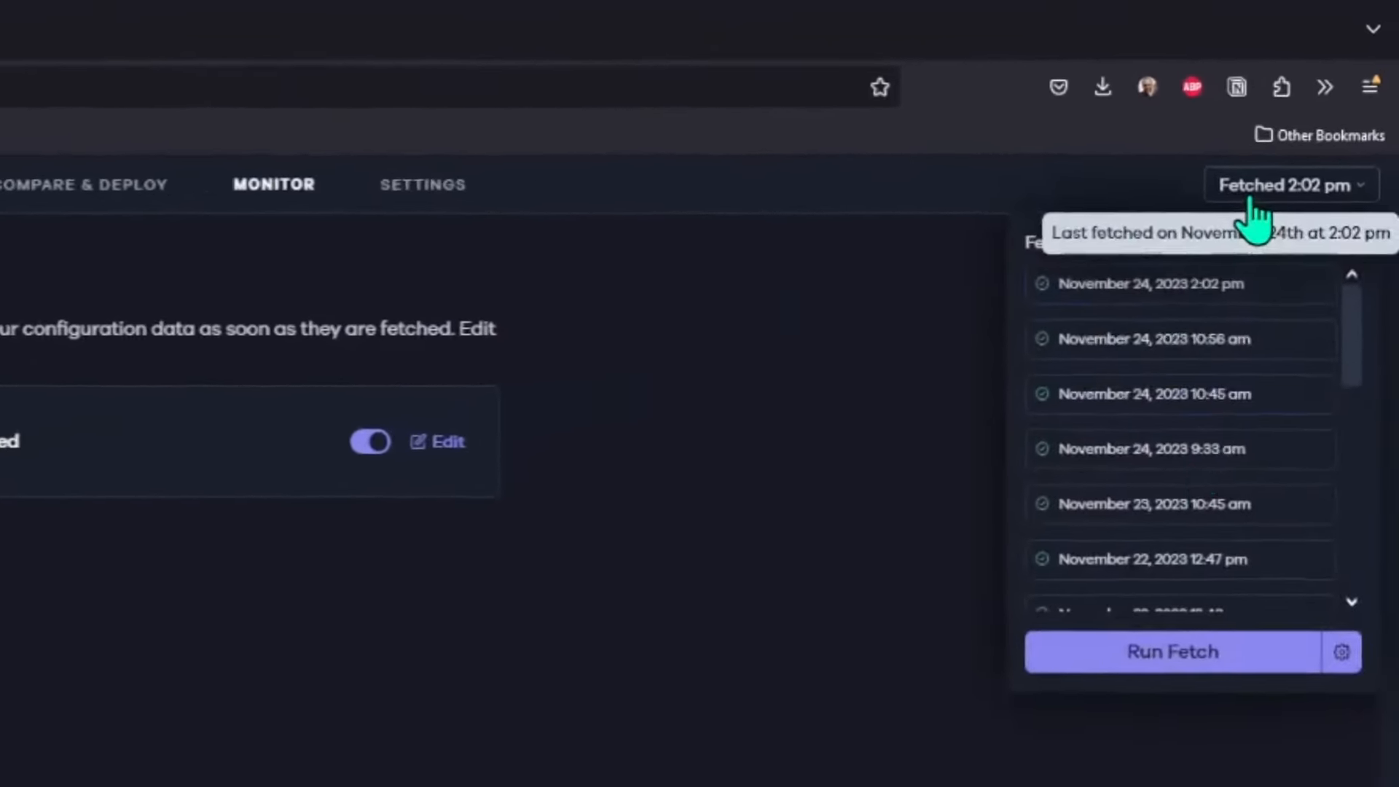
{"action": "left_click", "coordinate": [1141, 685]}
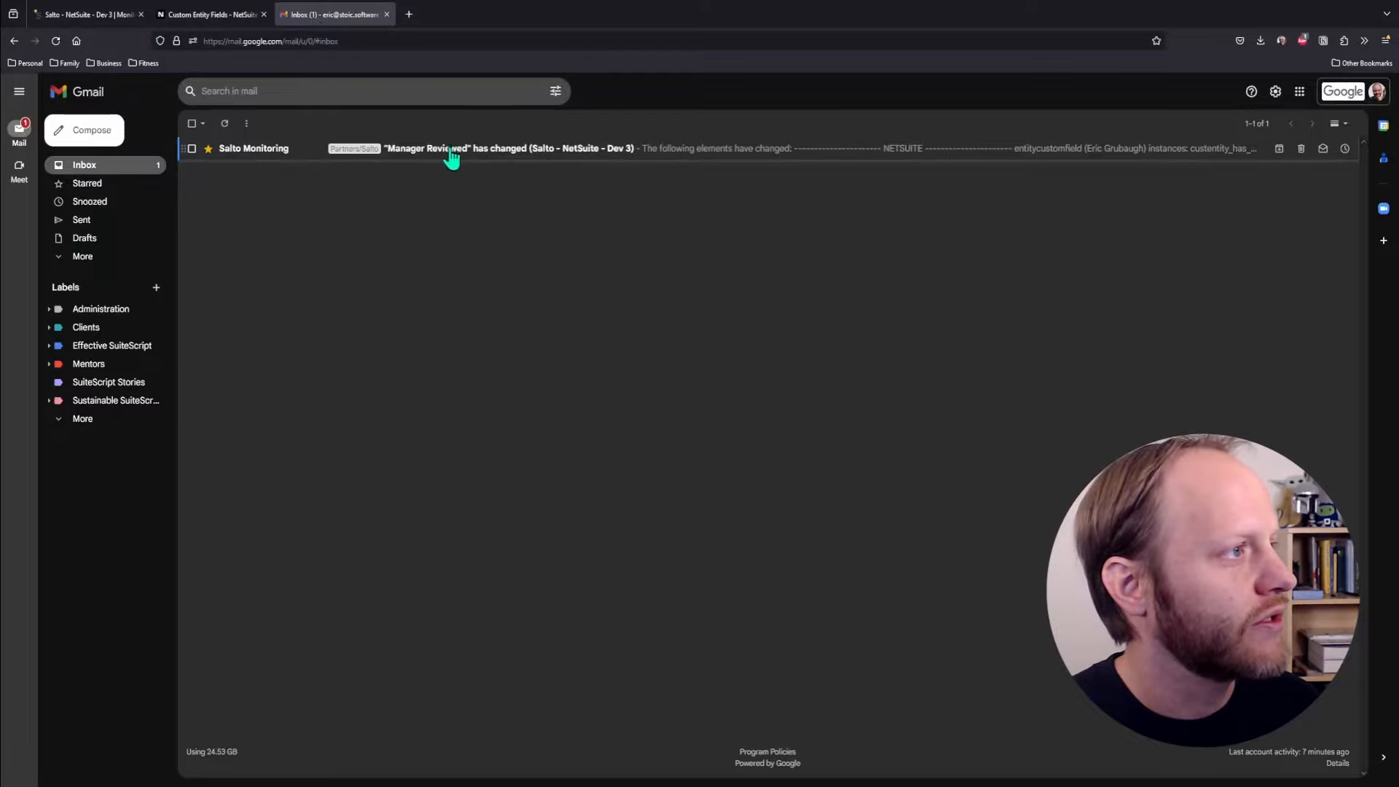
Open the Salto Monitoring alert email and preview detailed-changes-report.pdf showing the help text change
{"action": "left_click", "coordinate": [468, 149]}
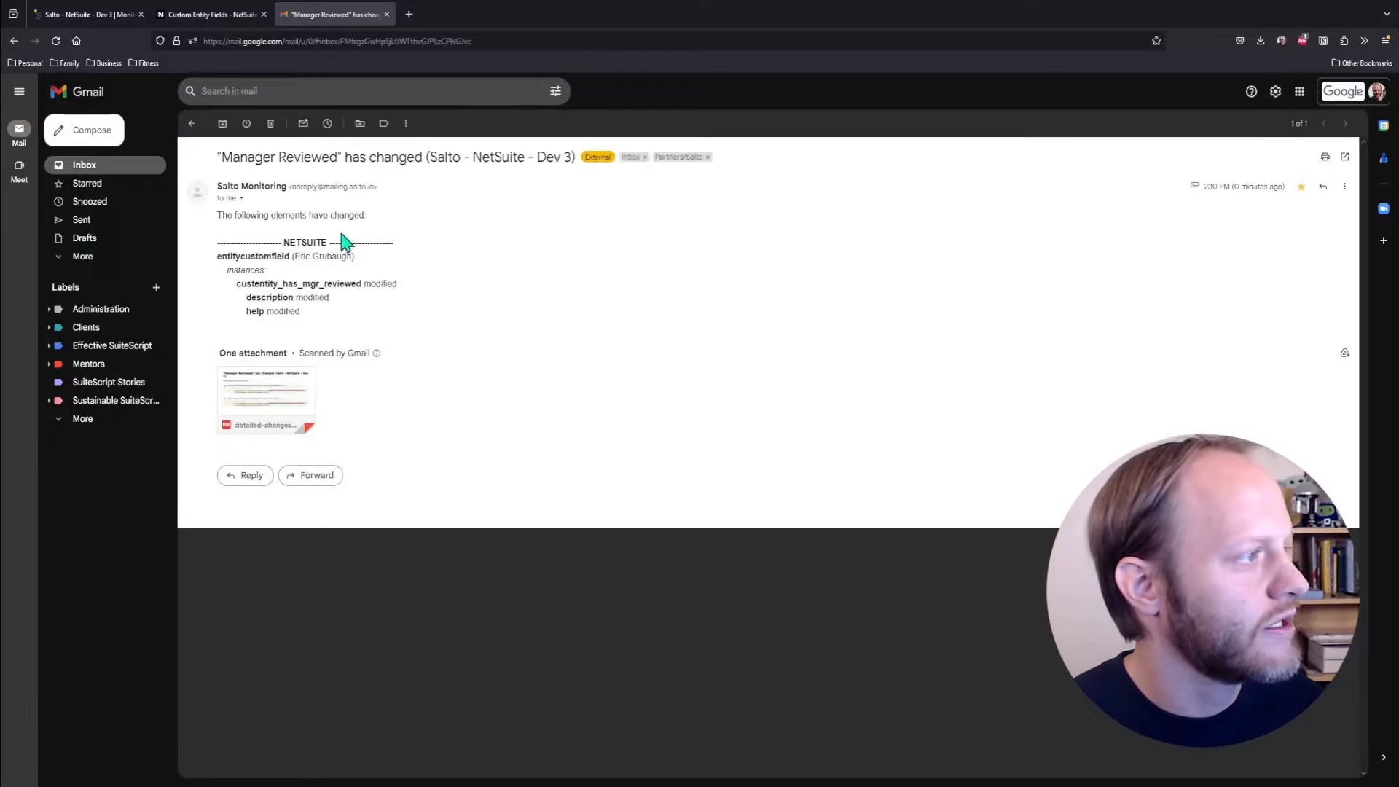
{"action": "left_click", "coordinate": [288, 397]}
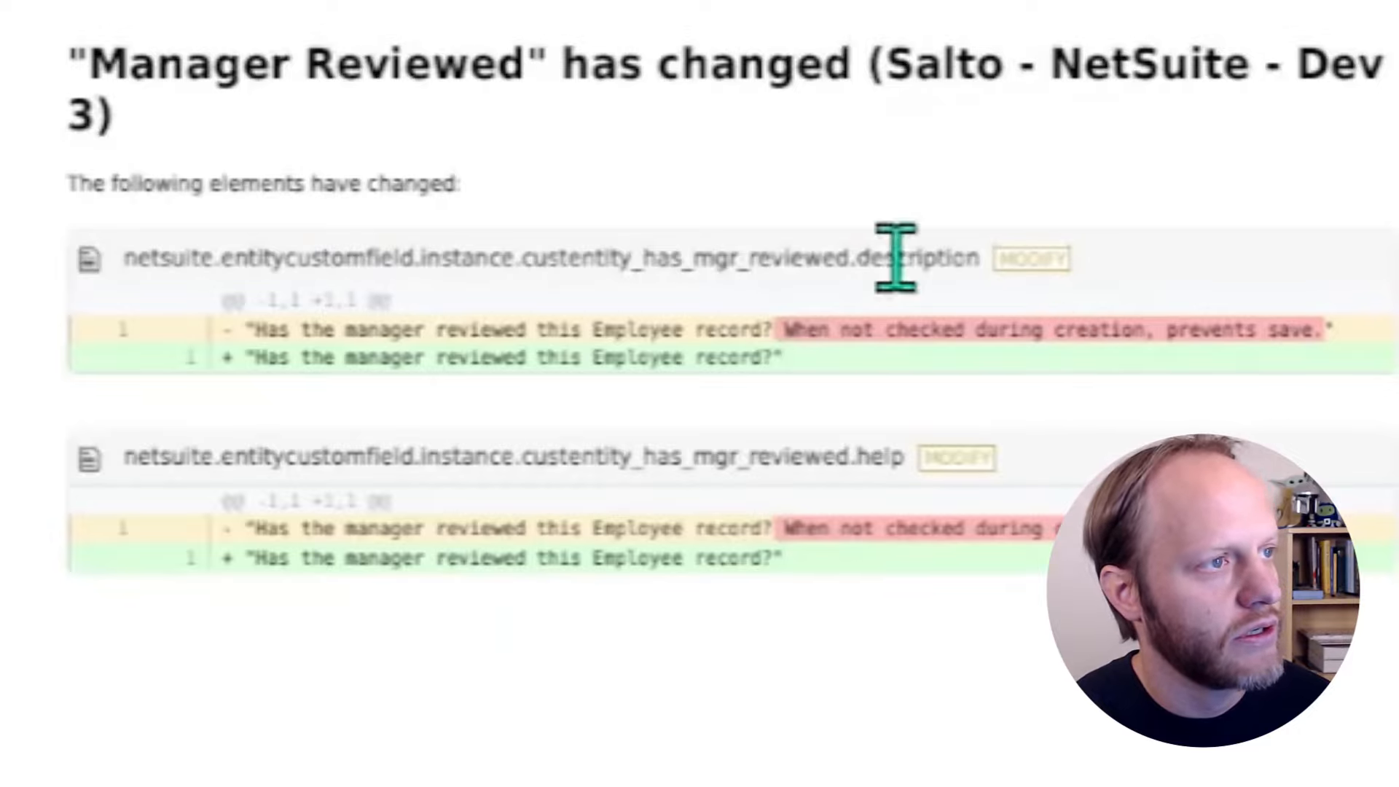
{"action": "triple_click", "coordinate": [885, 459]}
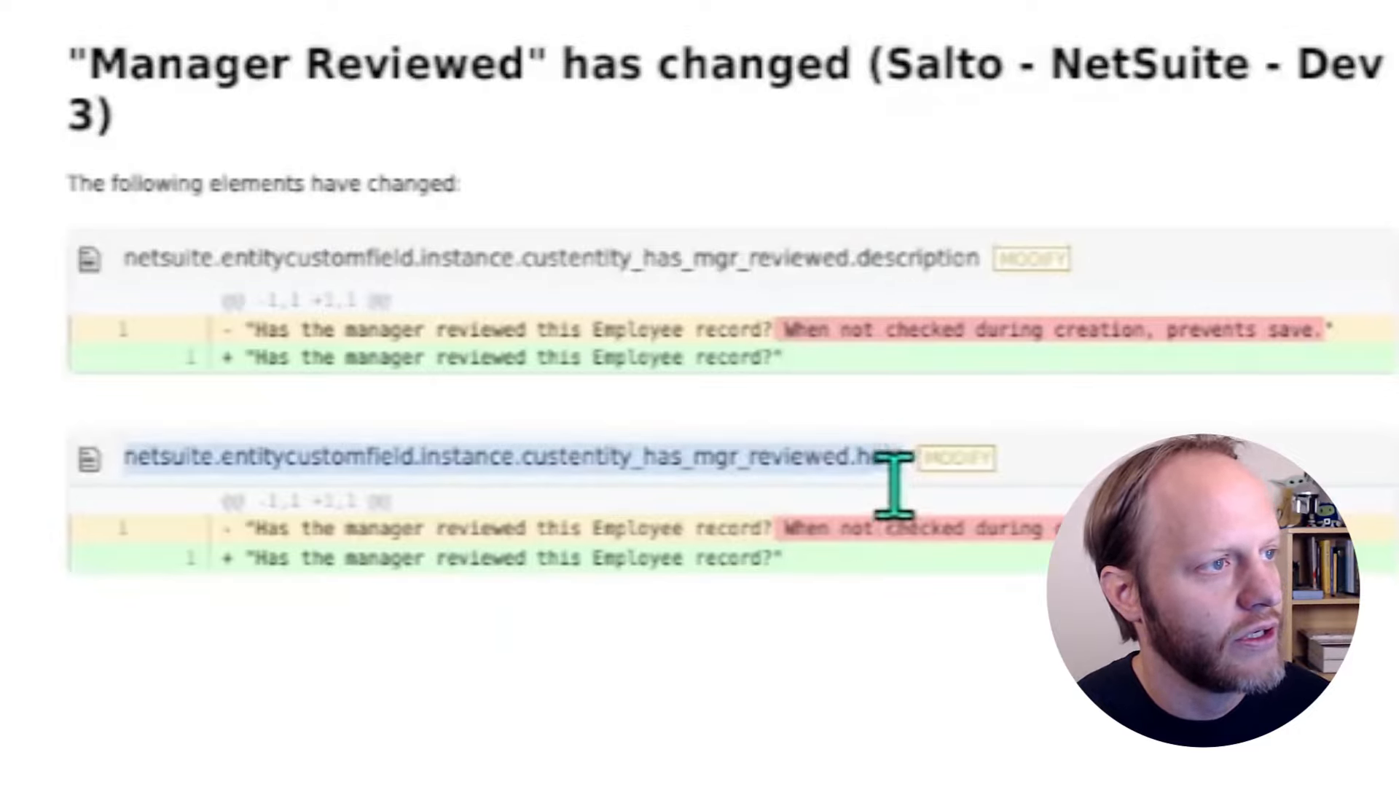
{"action": "left_click", "coordinate": [997, 553]}
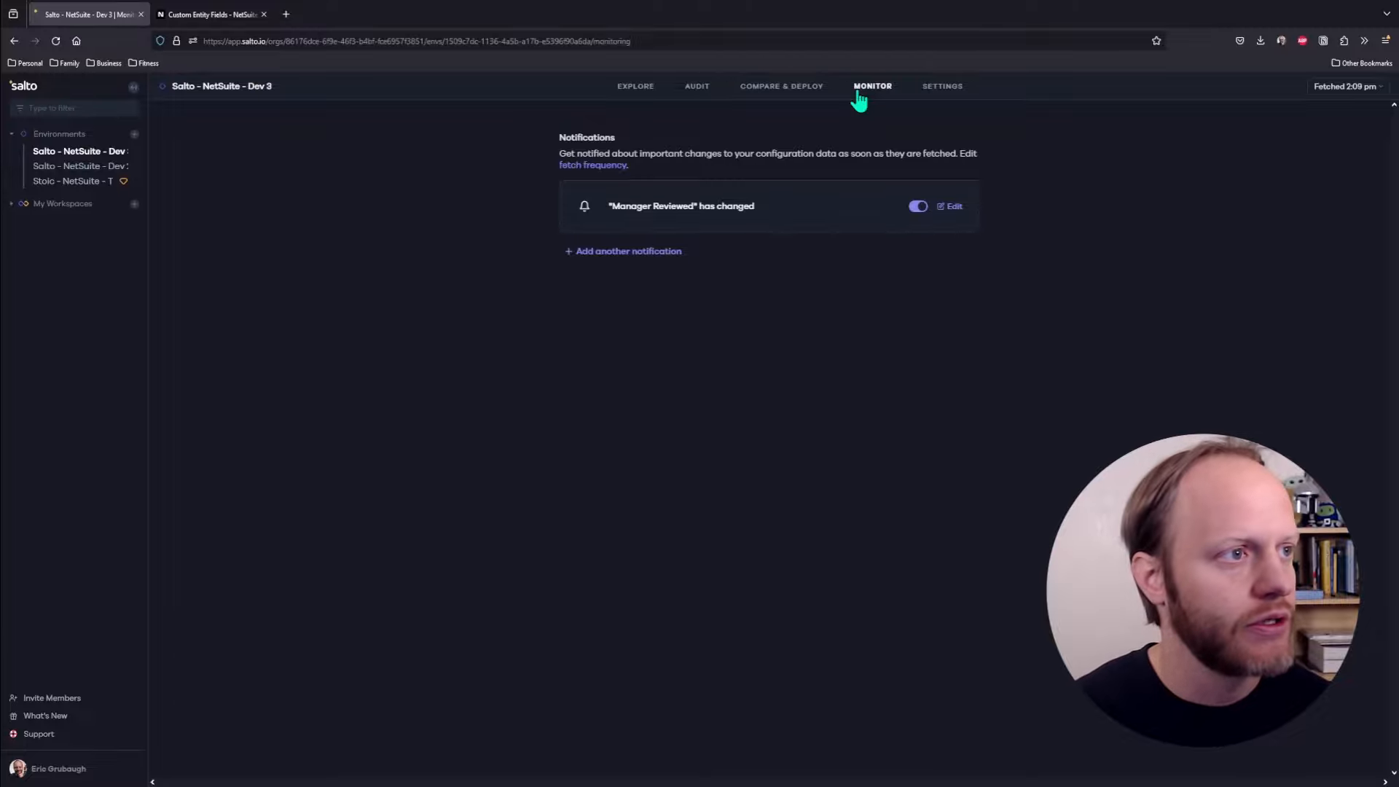
Add a second, blank notification below the Manager Reviewed alert
{"action": "left_click", "coordinate": [639, 258]}
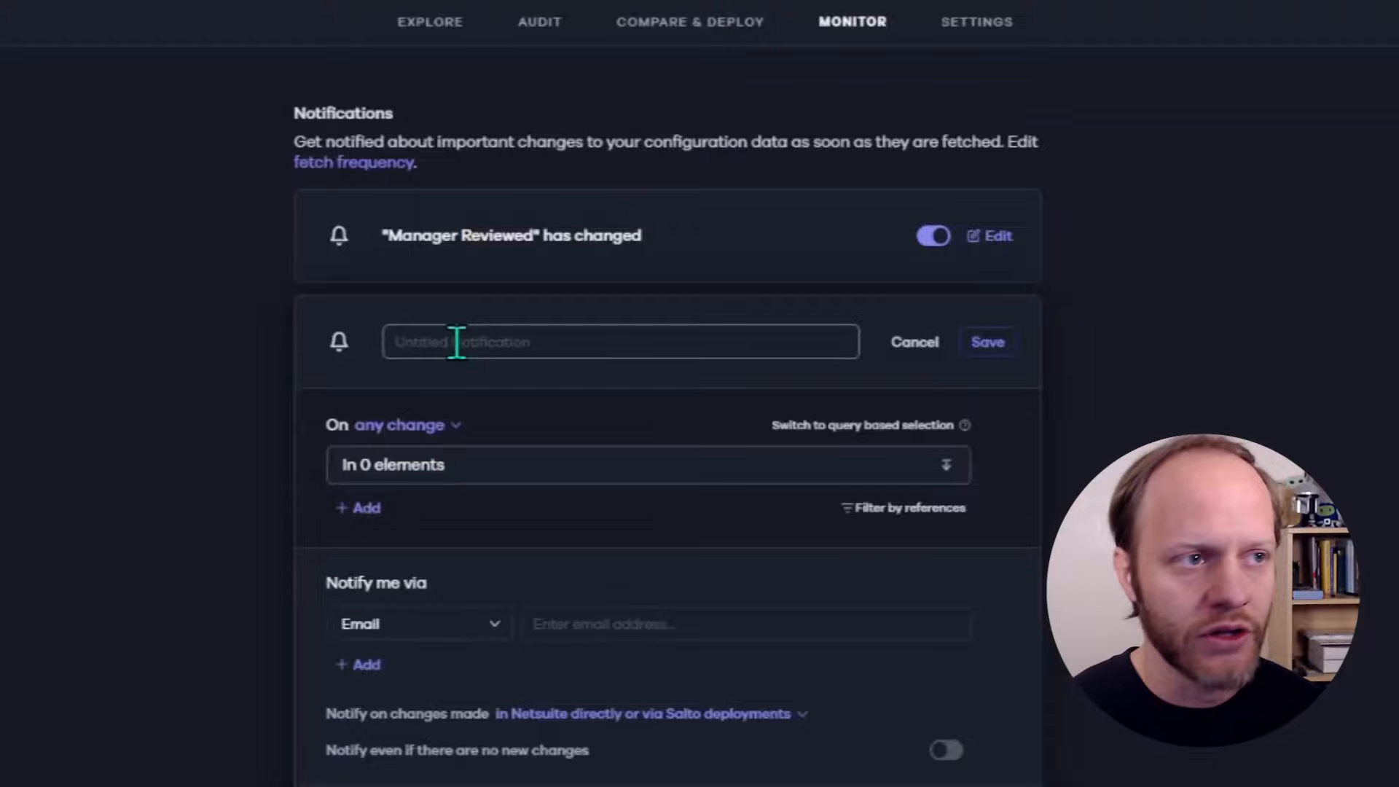
Title the new notification 'A scripted Saved Search has changed'
{"action": "left_click", "coordinate": [456, 342]}
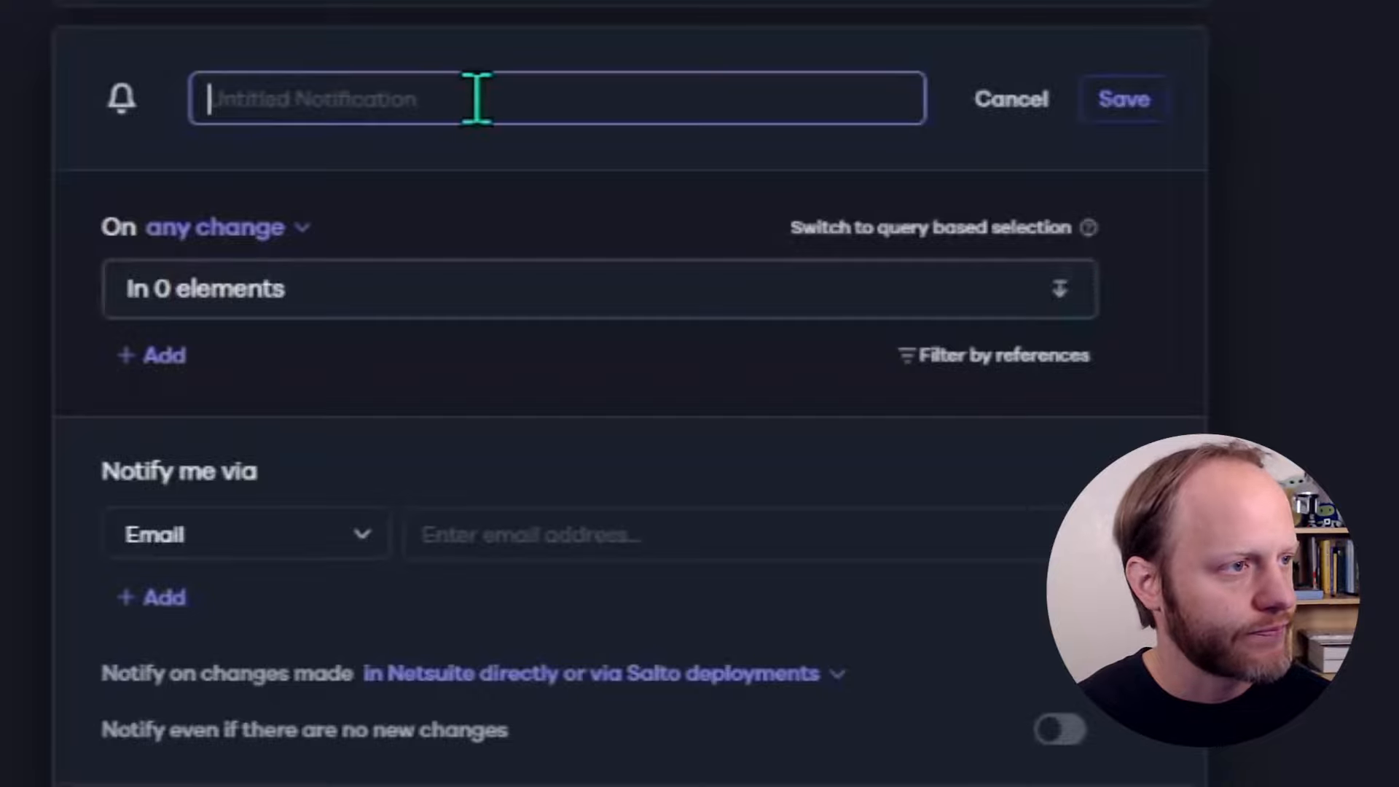
{"action": "type", "text": "A"}
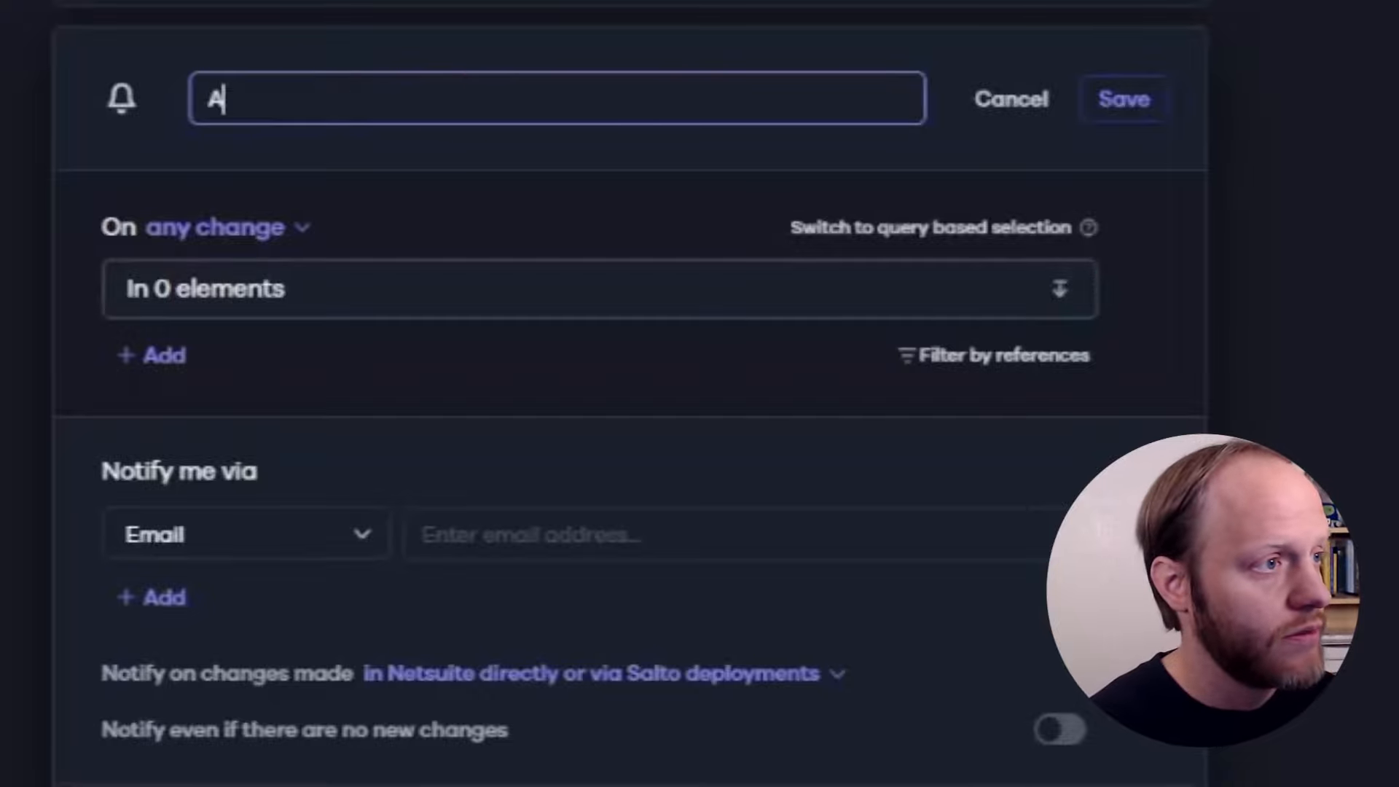
{"action": "type", "text": " scripted Saved S"}
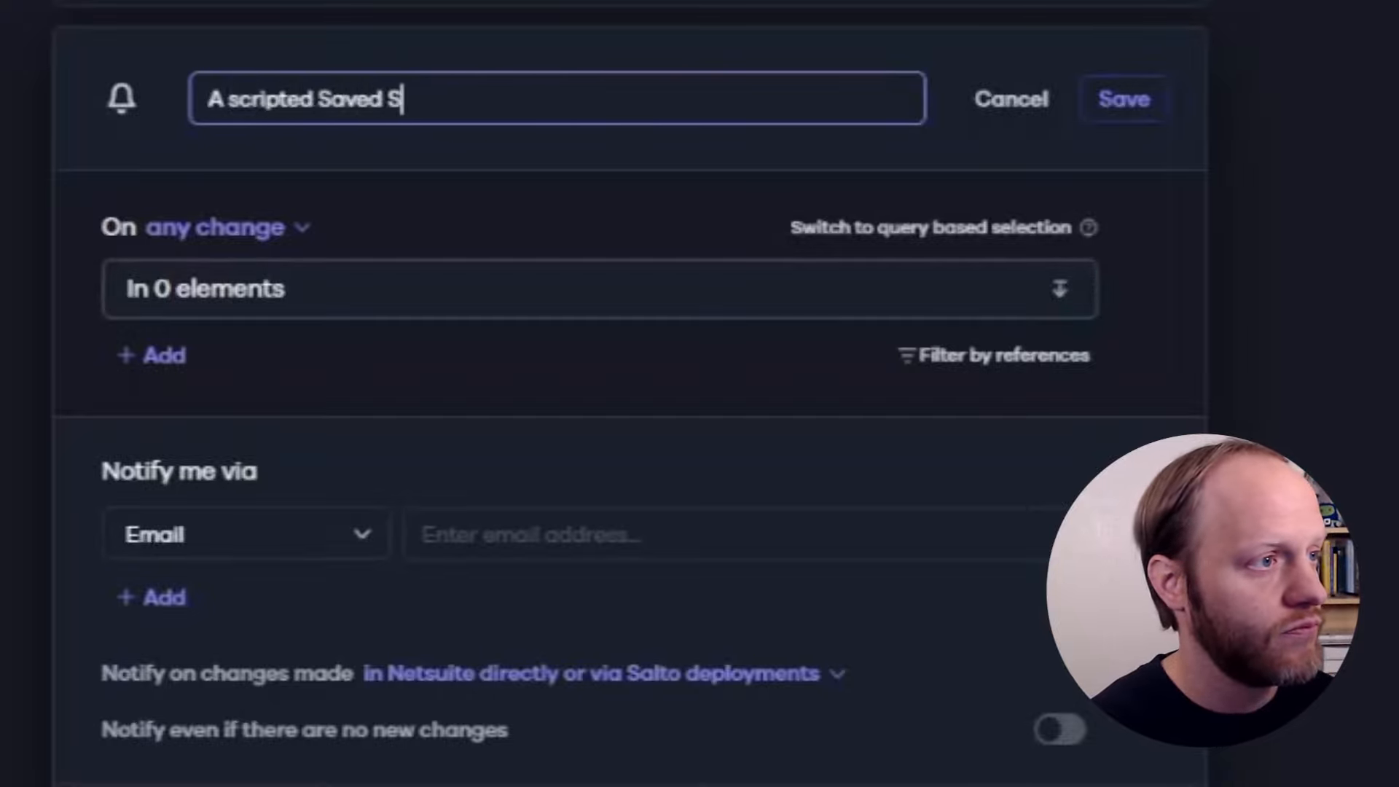
{"action": "type", "text": "earch has changed"}
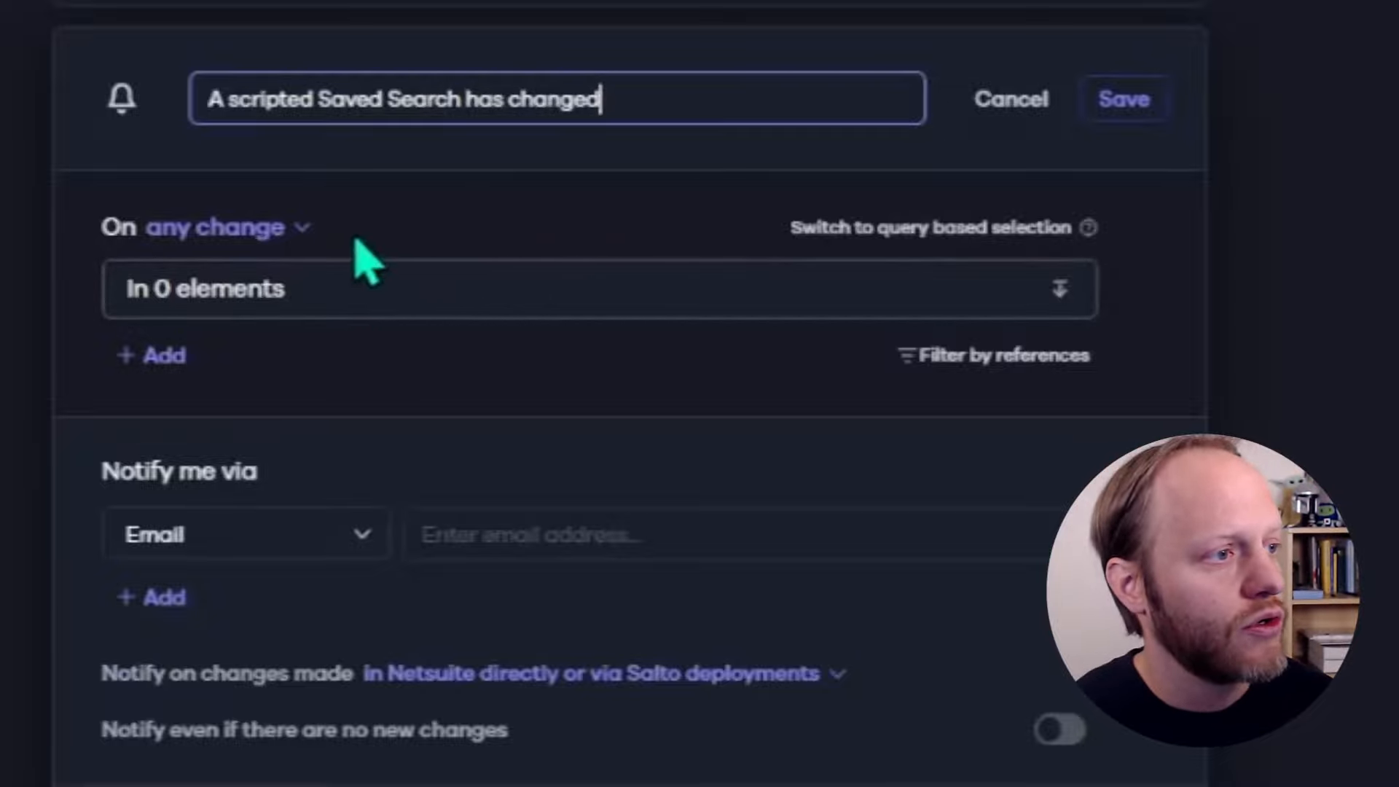
{"action": "left_click", "coordinate": [333, 295]}
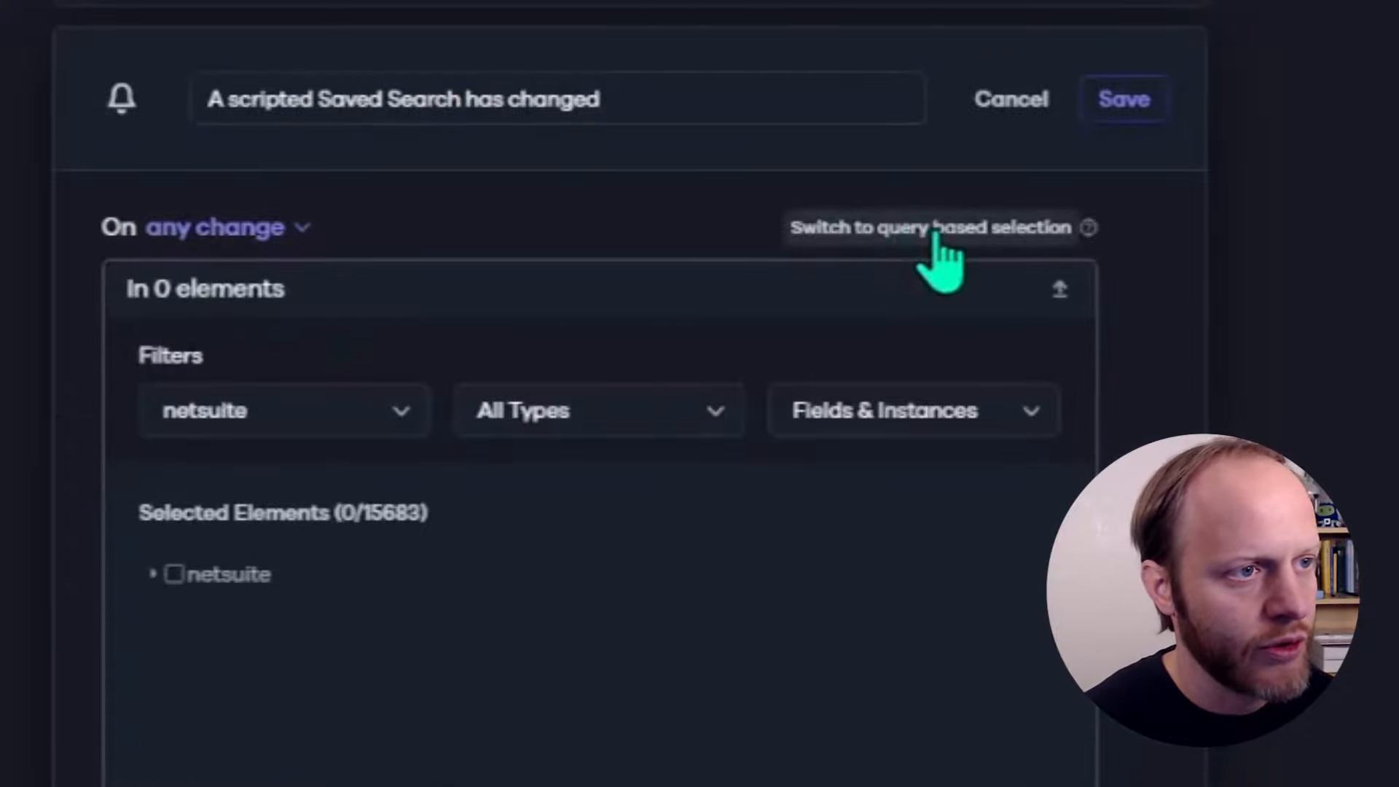
Replace the element selection with a query criteria of netsuite.savedsearch.instance
{"action": "left_click", "coordinate": [936, 233]}
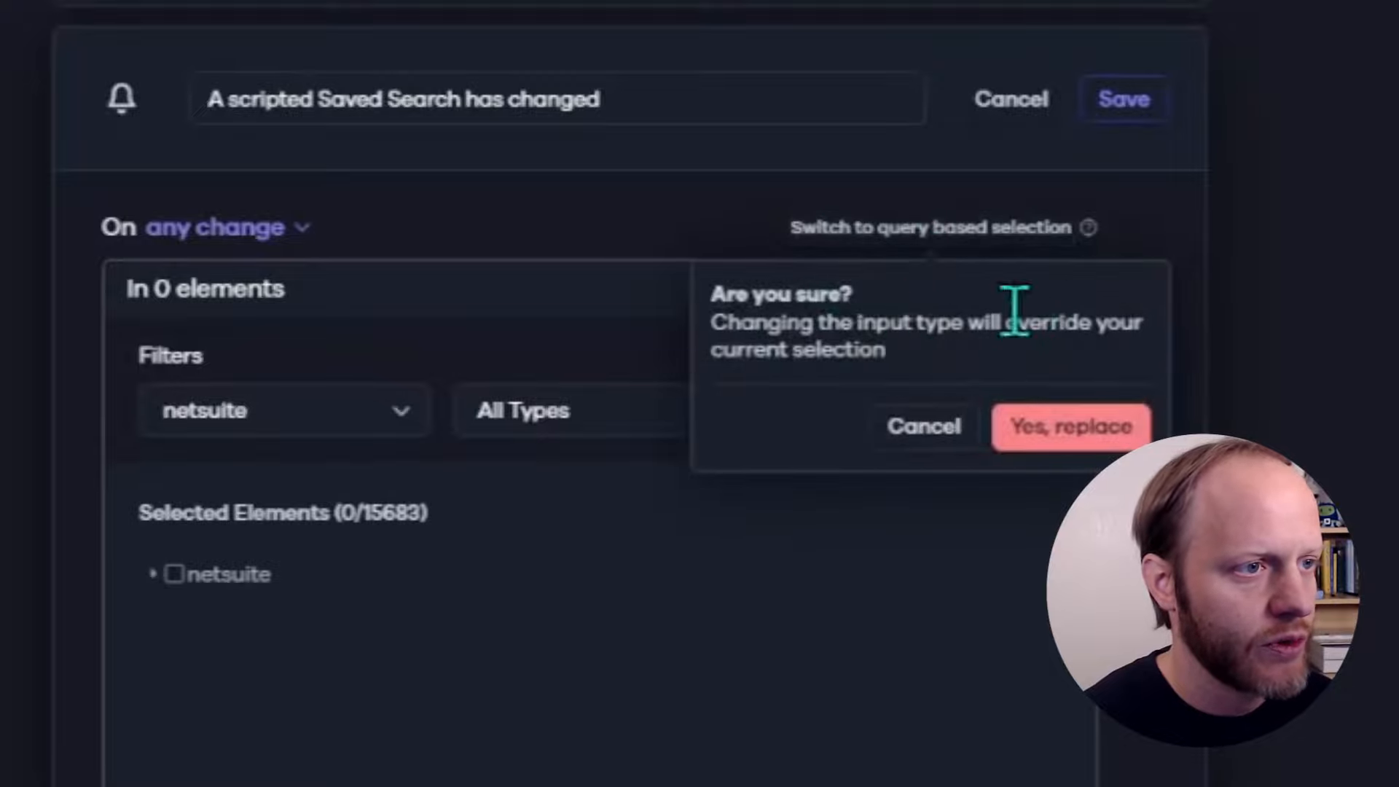
{"action": "left_click", "coordinate": [1069, 437]}
{"action": "left_click", "coordinate": [464, 288]}
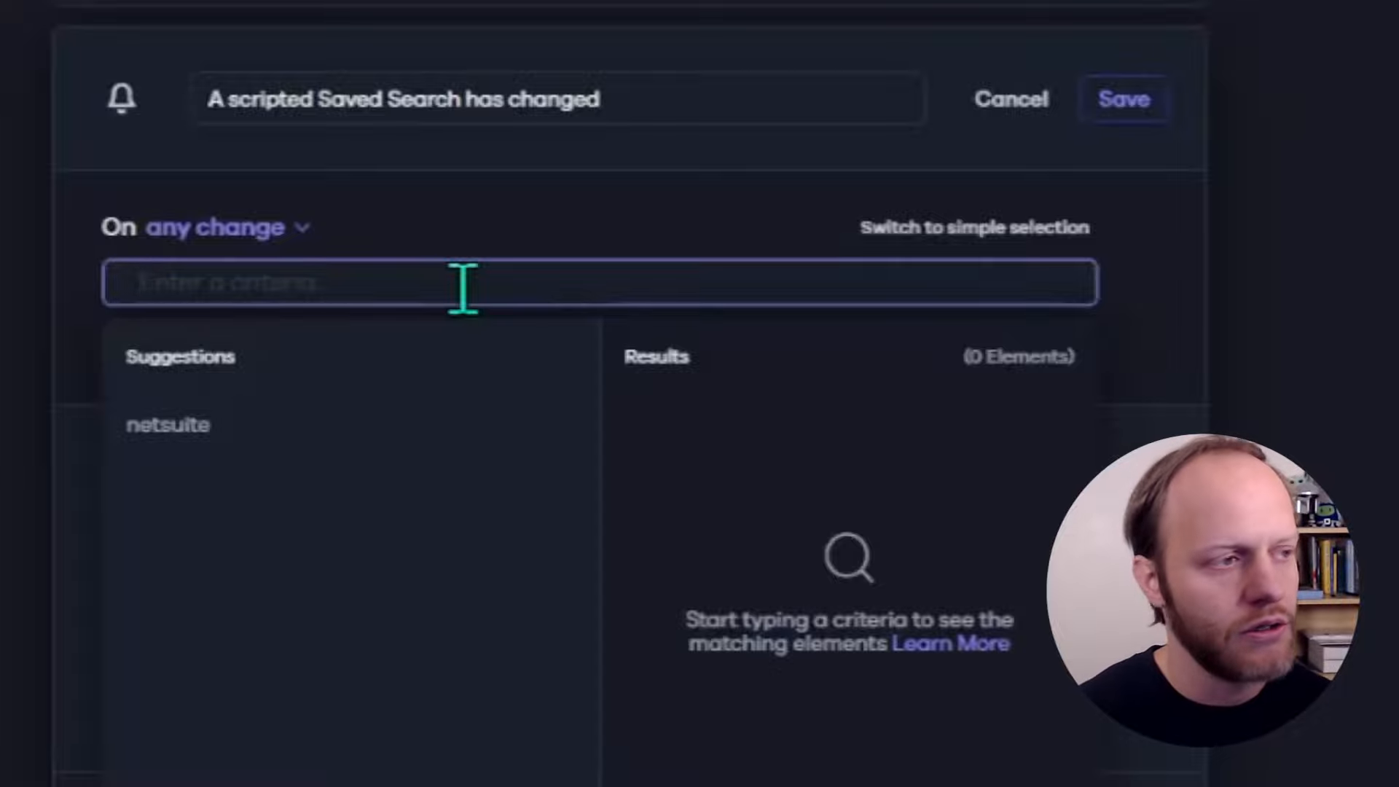
{"action": "left_click", "coordinate": [173, 428]}
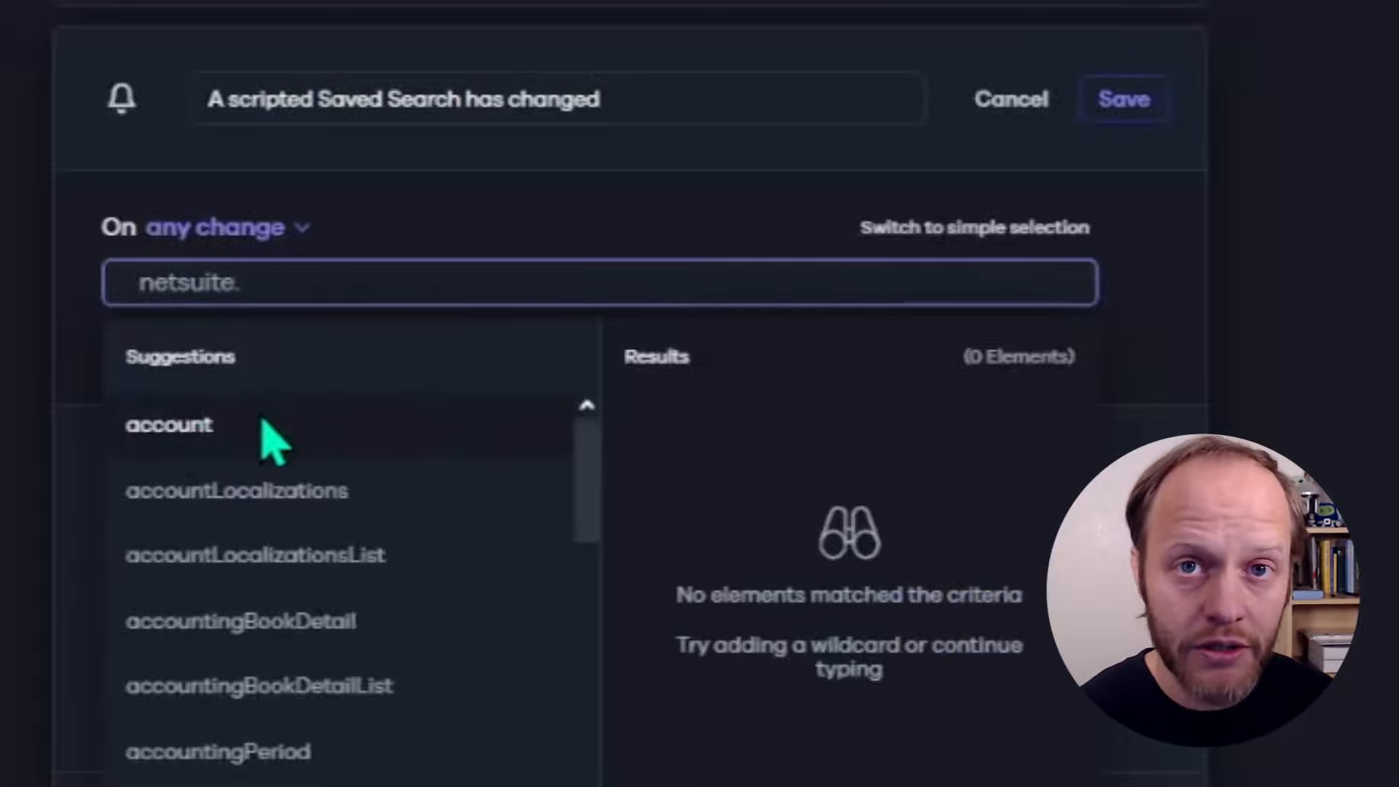
{"action": "type", "text": "savedse"}
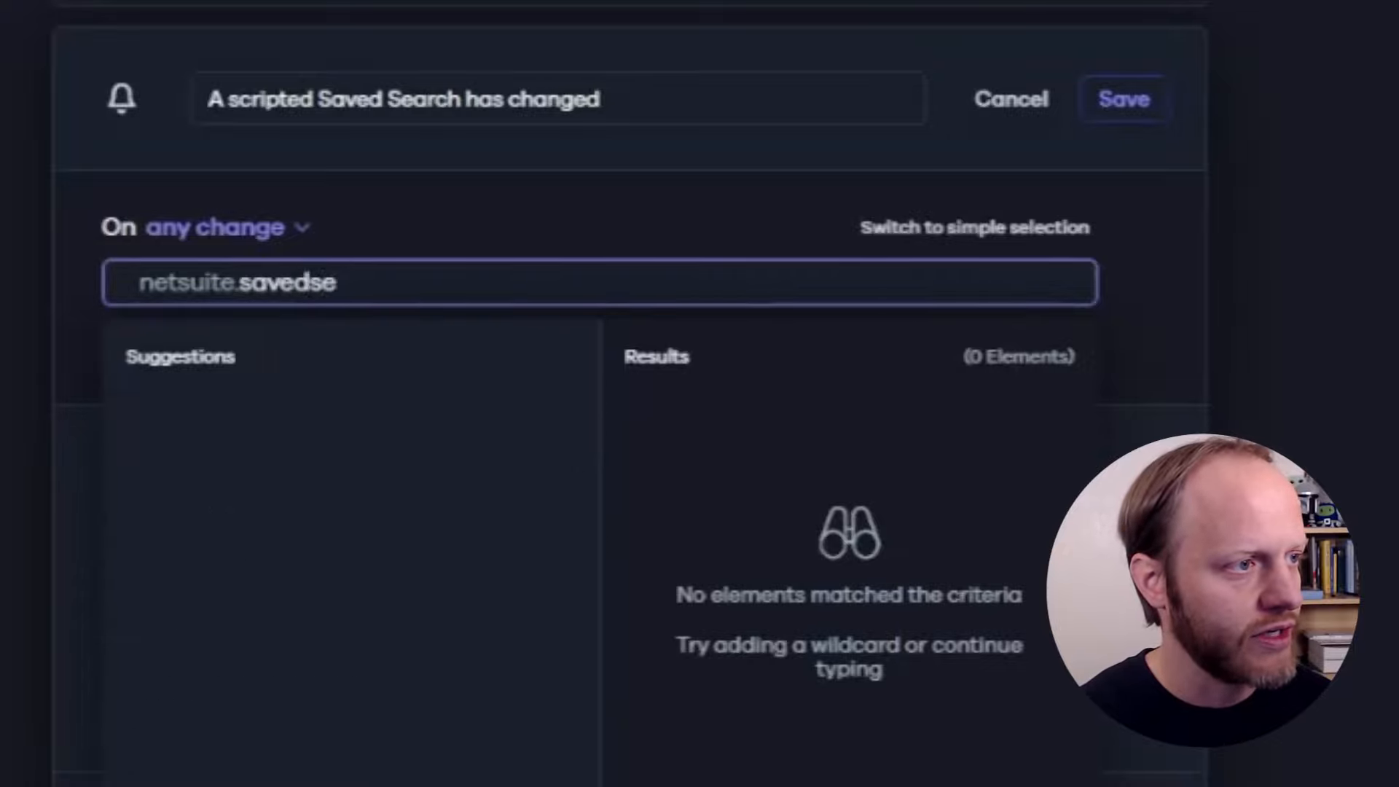
{"action": "left_click", "coordinate": [270, 446]}
{"action": "type", "text": "."}
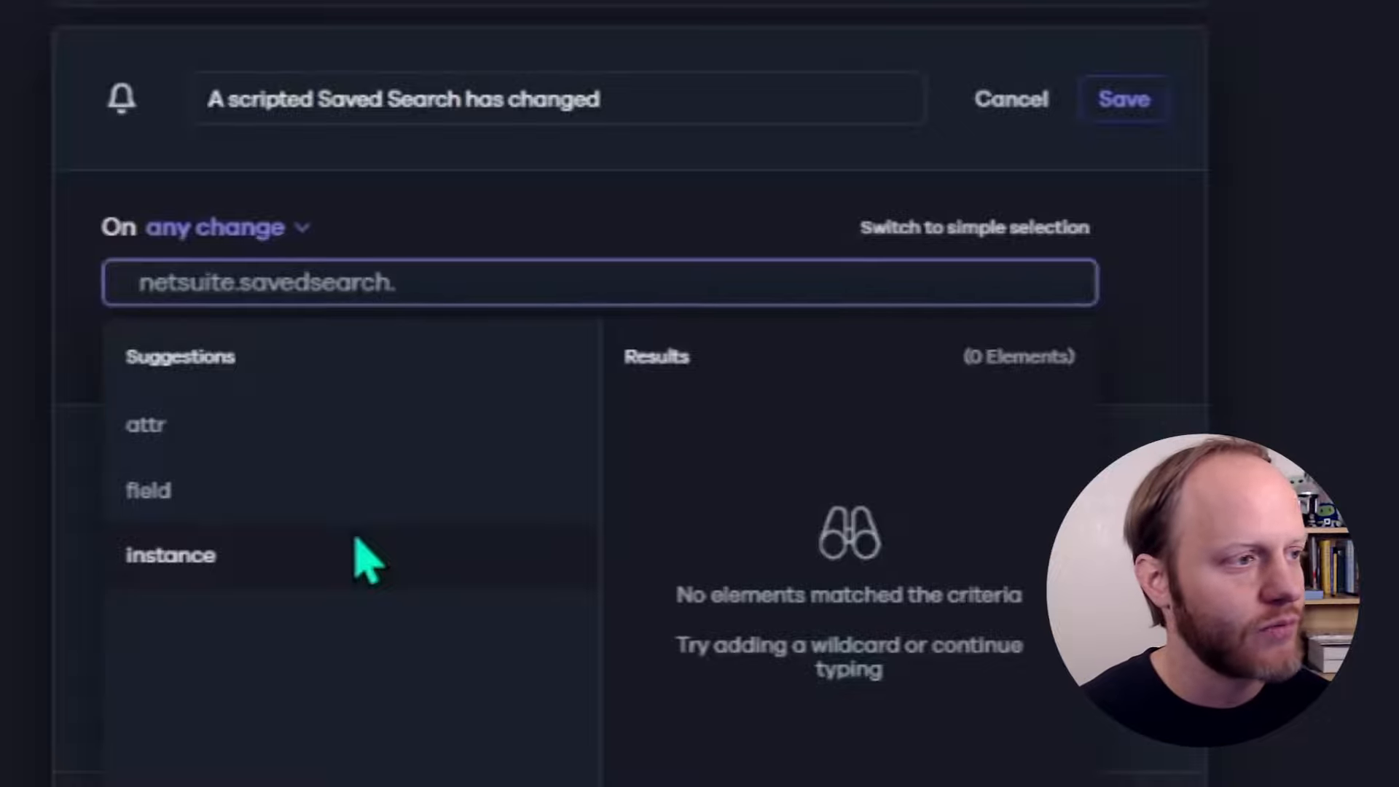
{"action": "left_click", "coordinate": [362, 557]}
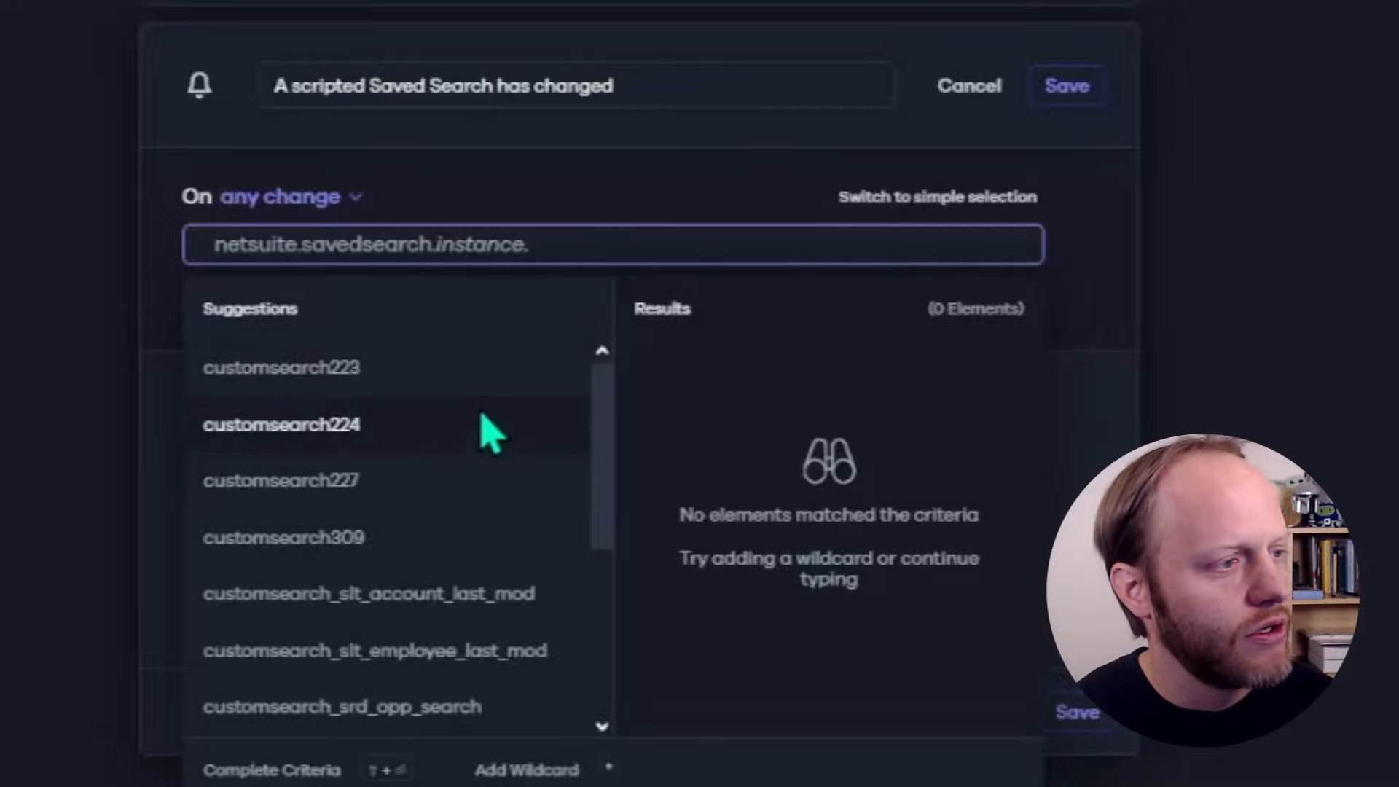
{"action": "scroll", "coordinate": [488, 430], "scroll_direction": "down", "scroll_amount": 4}
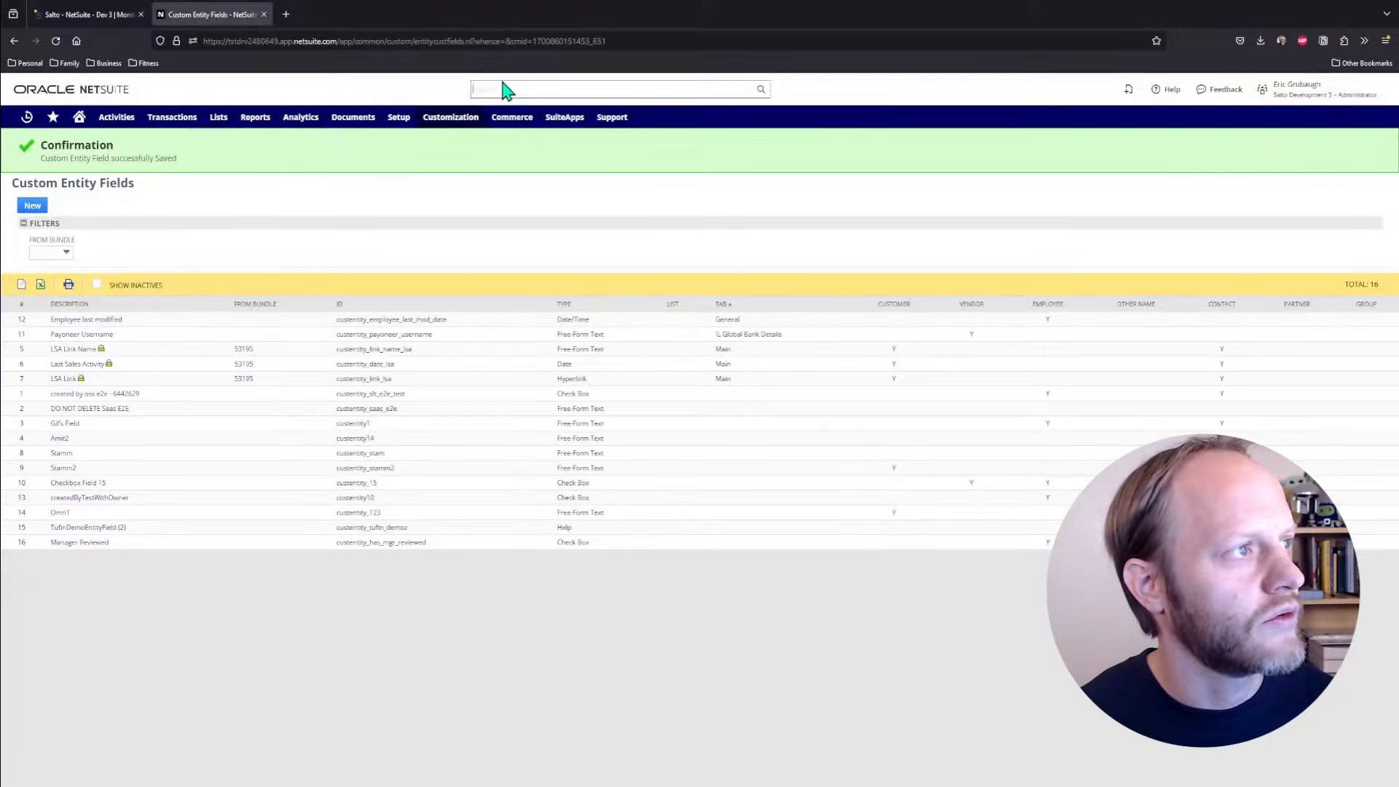
Search the NetSuite account for saved searches with 'sea:[Script]'
{"action": "left_click", "coordinate": [502, 88]}
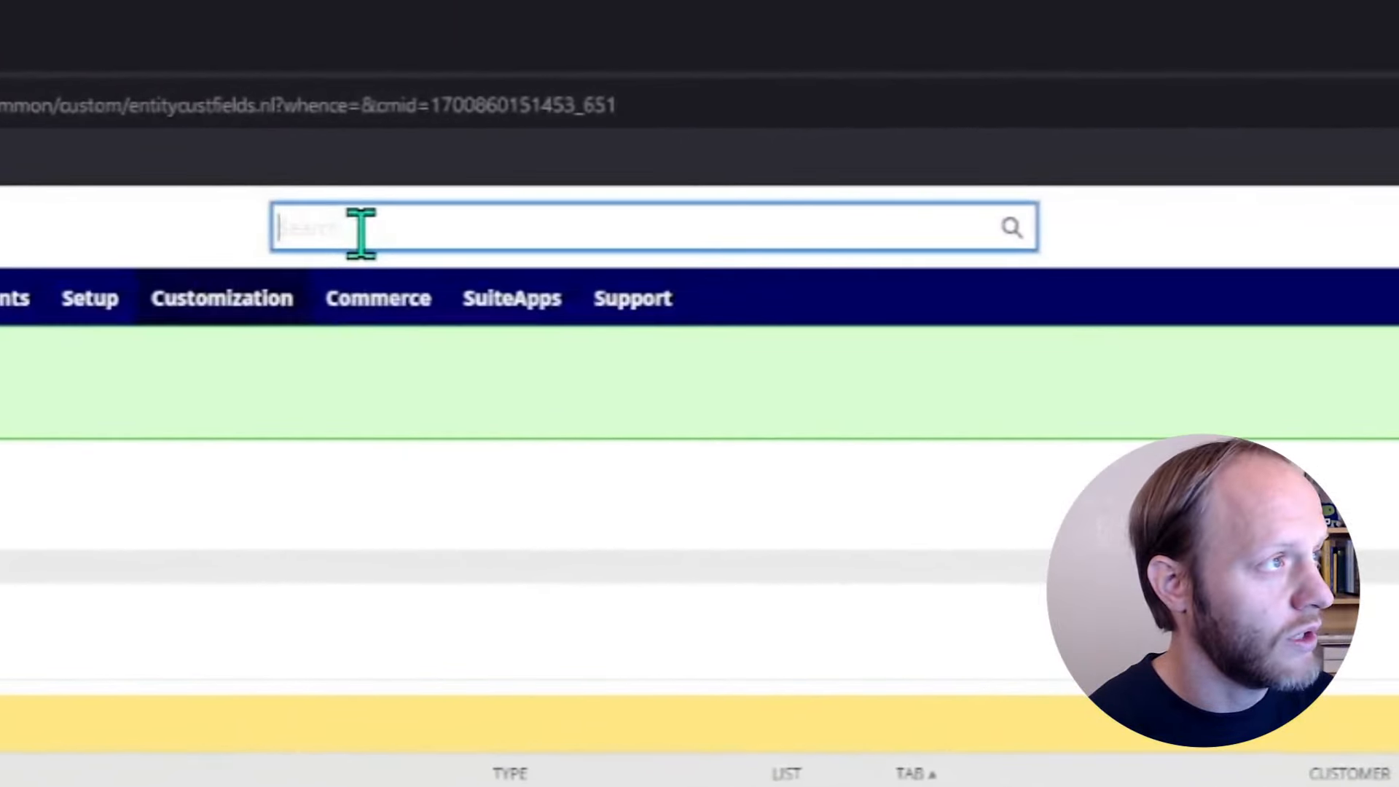
{"action": "type", "text": "sea:[Script]"}
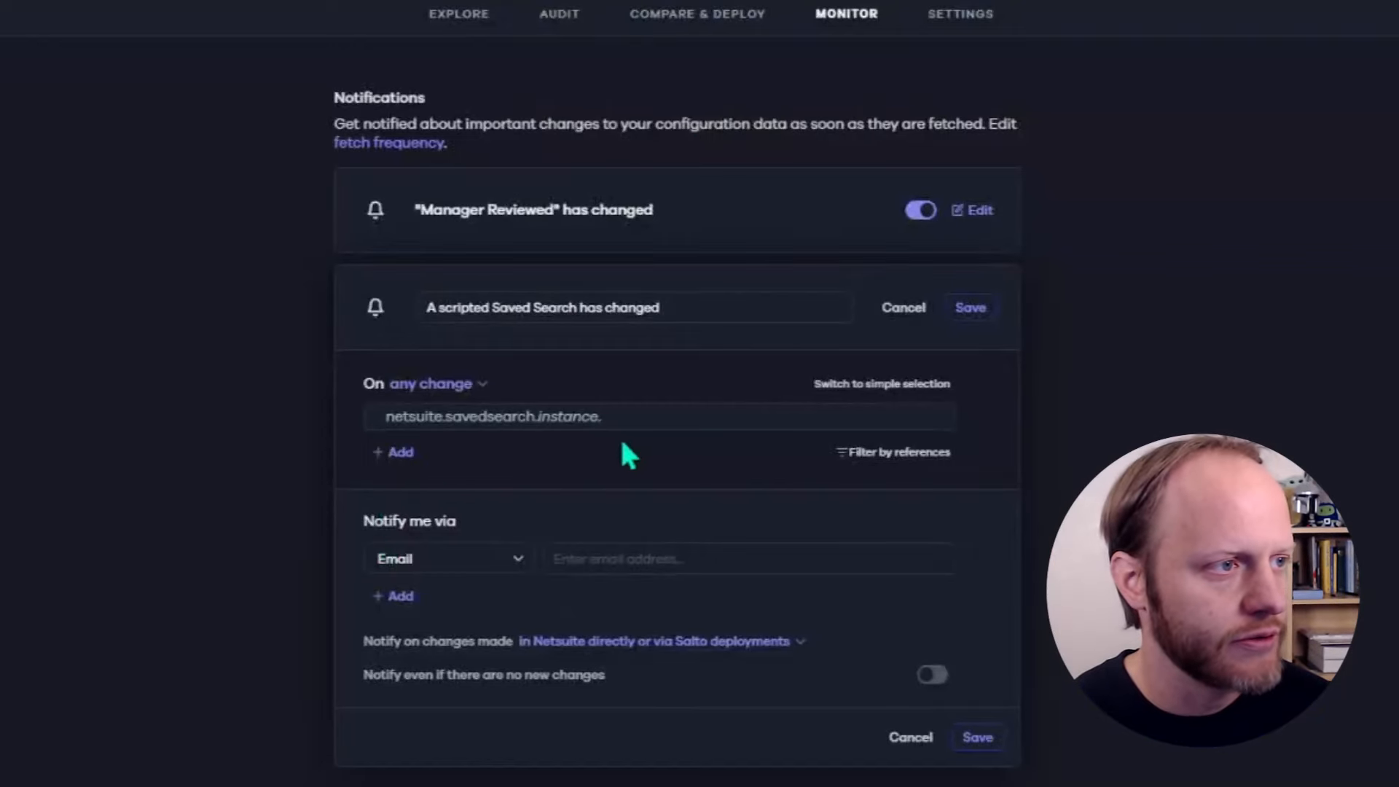
Extend the query to netsuite.savedsearch.instance.customsearchx*, matching 3 saved searches
{"action": "left_click", "coordinate": [633, 416]}
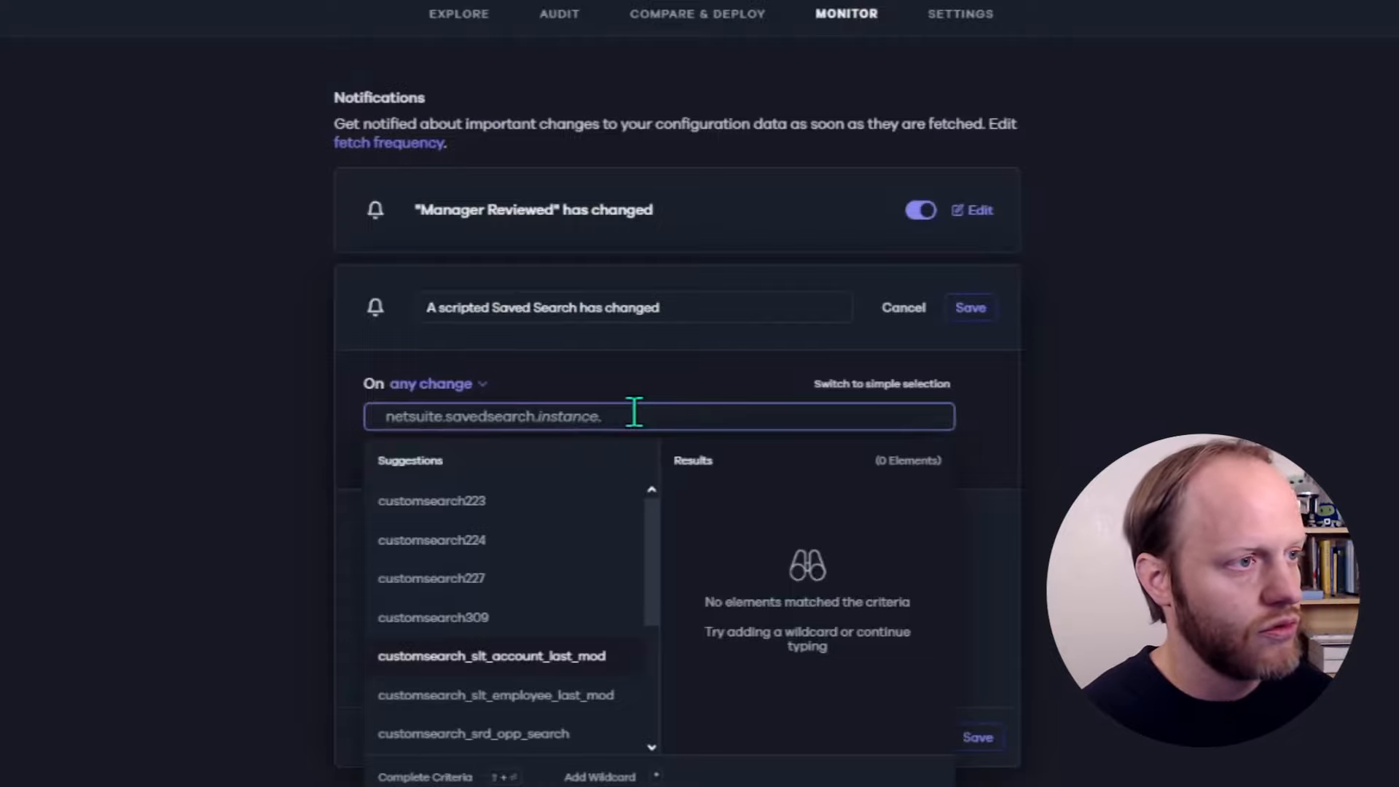
{"action": "type", "text": "customsearch"}
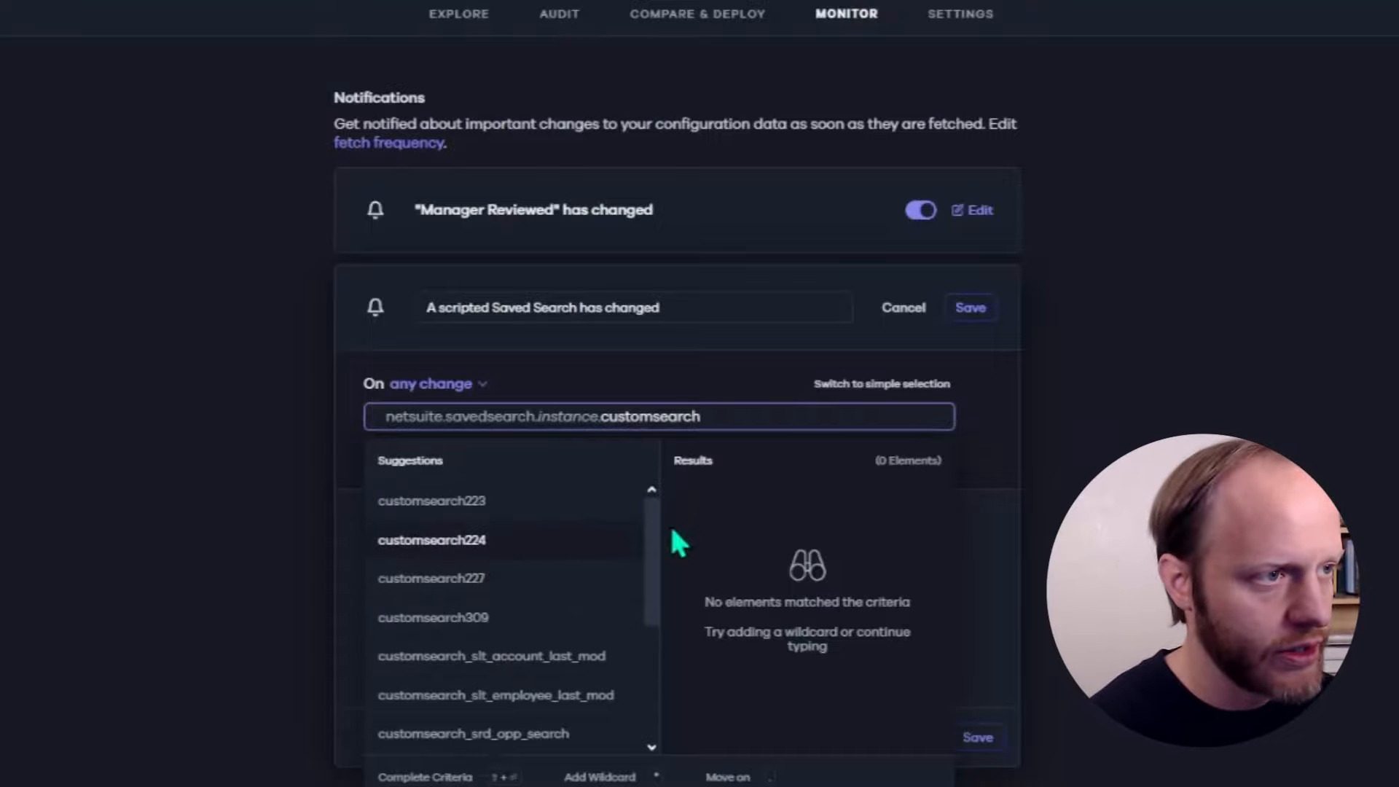
{"action": "type", "text": "x"}
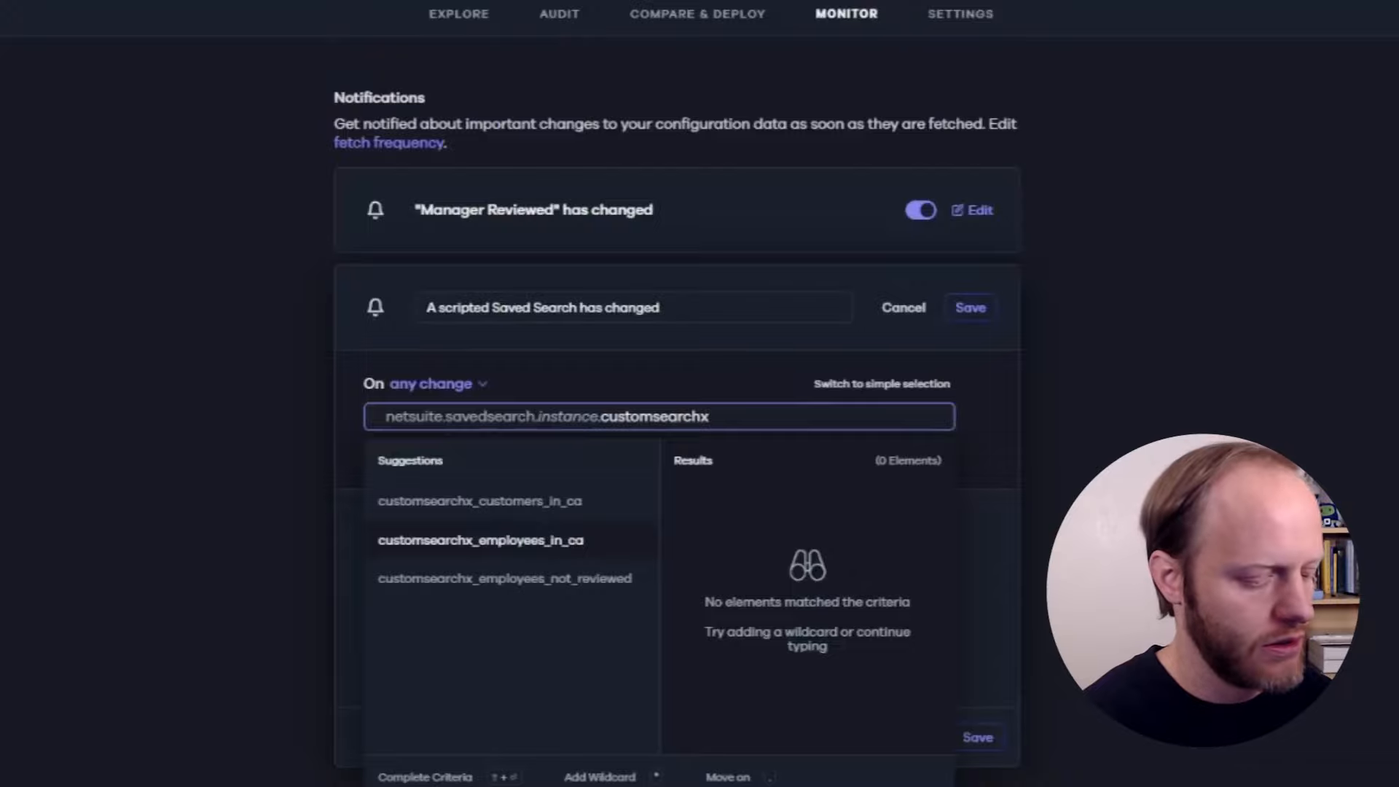
{"action": "type", "text": "*"}
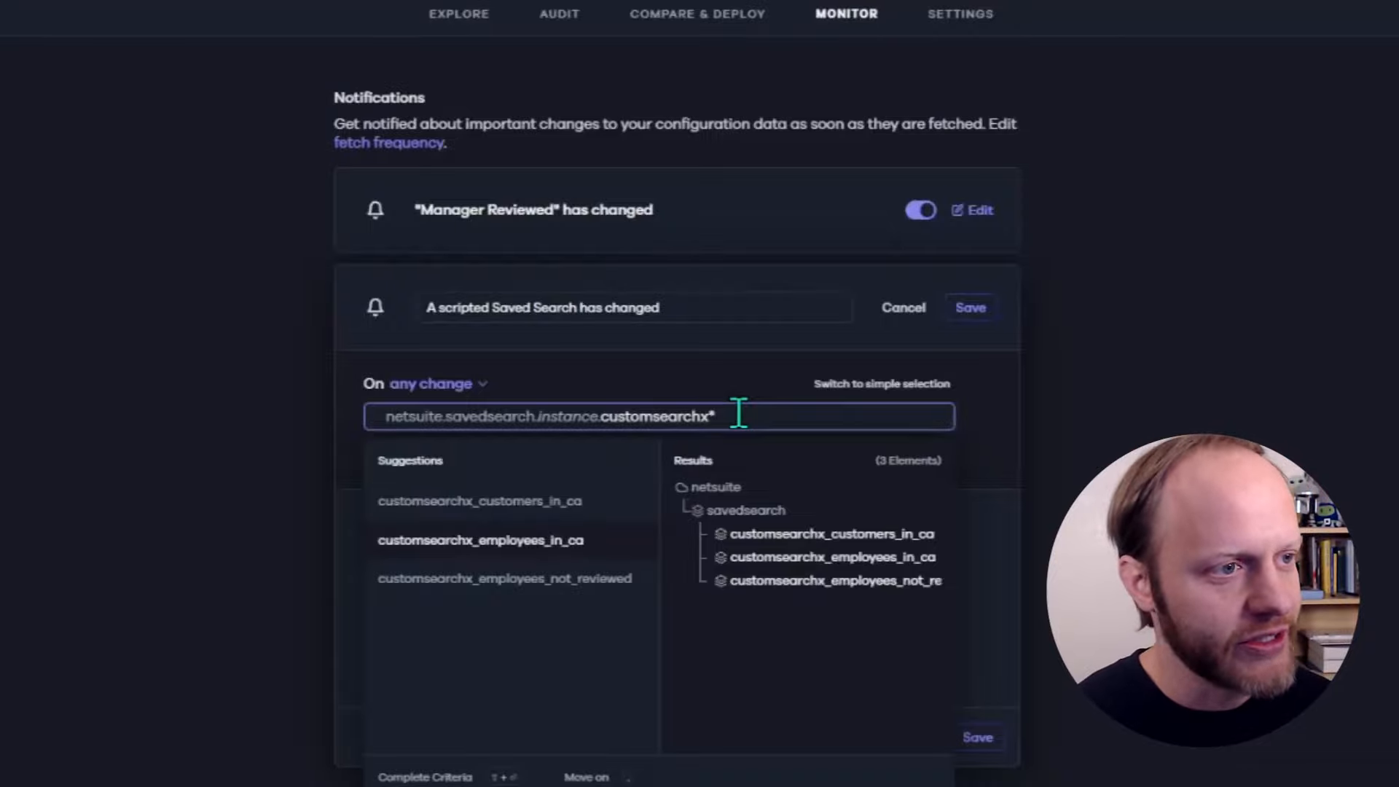
{"action": "left_click", "coordinate": [988, 431]}
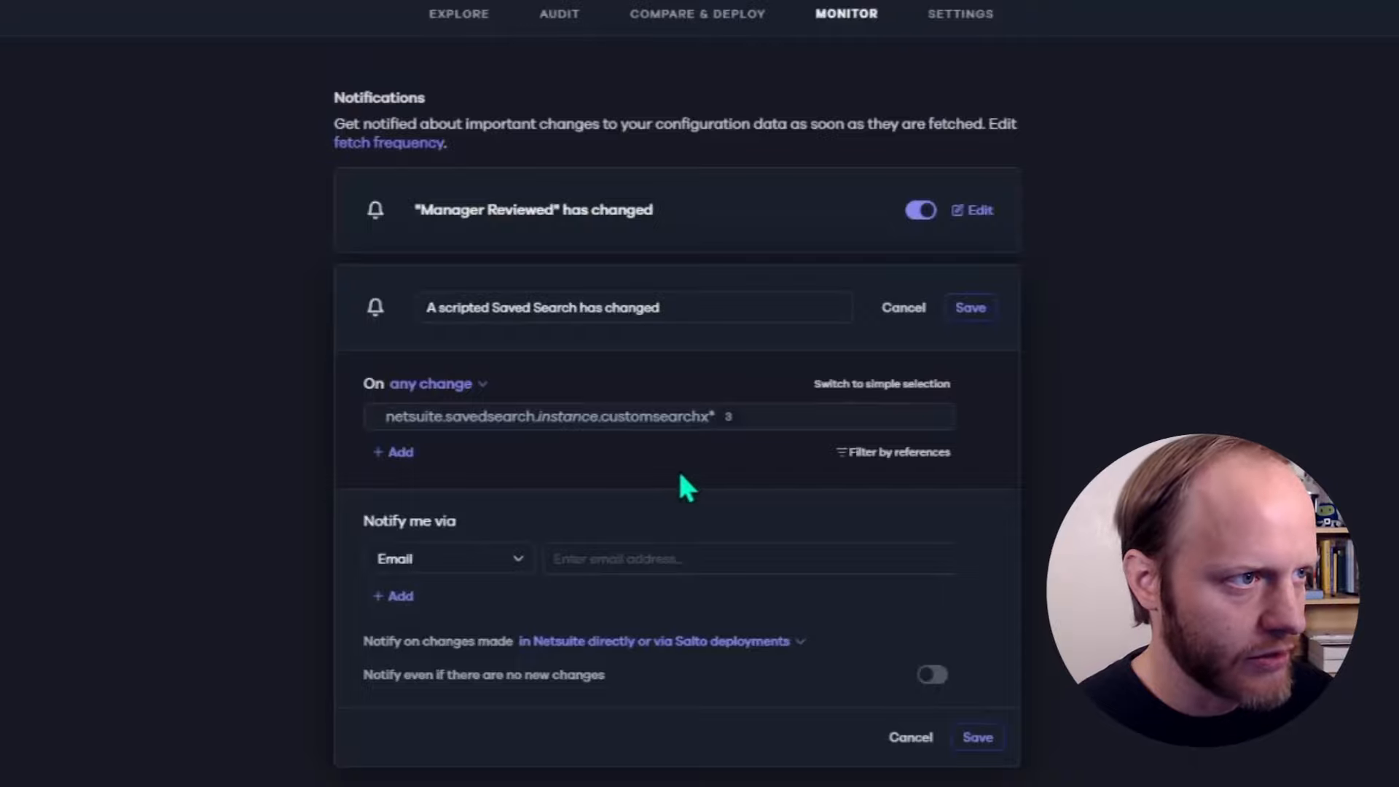
Review the query matches and keep 'any change' as the alert trigger
{"action": "left_click", "coordinate": [776, 416]}
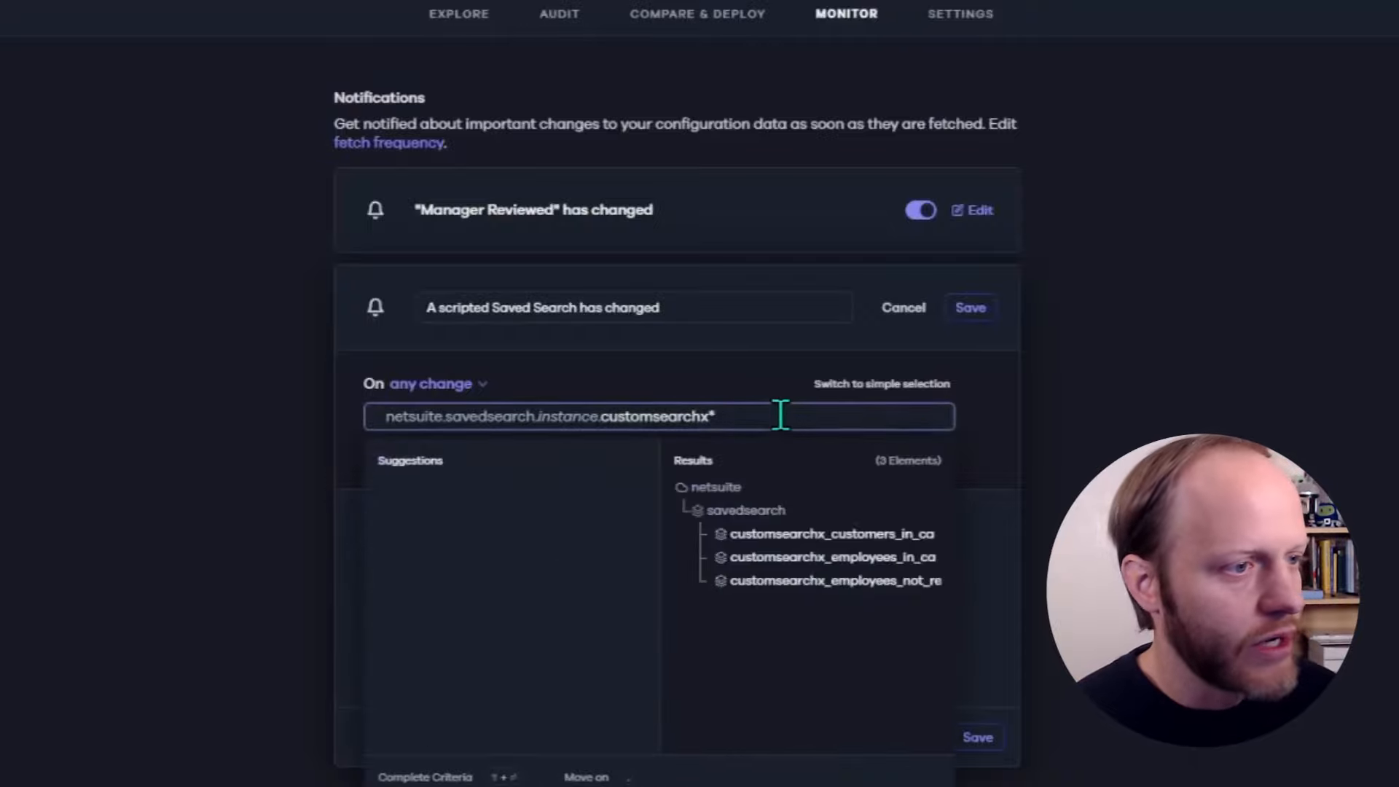
{"action": "left_click", "coordinate": [969, 437]}
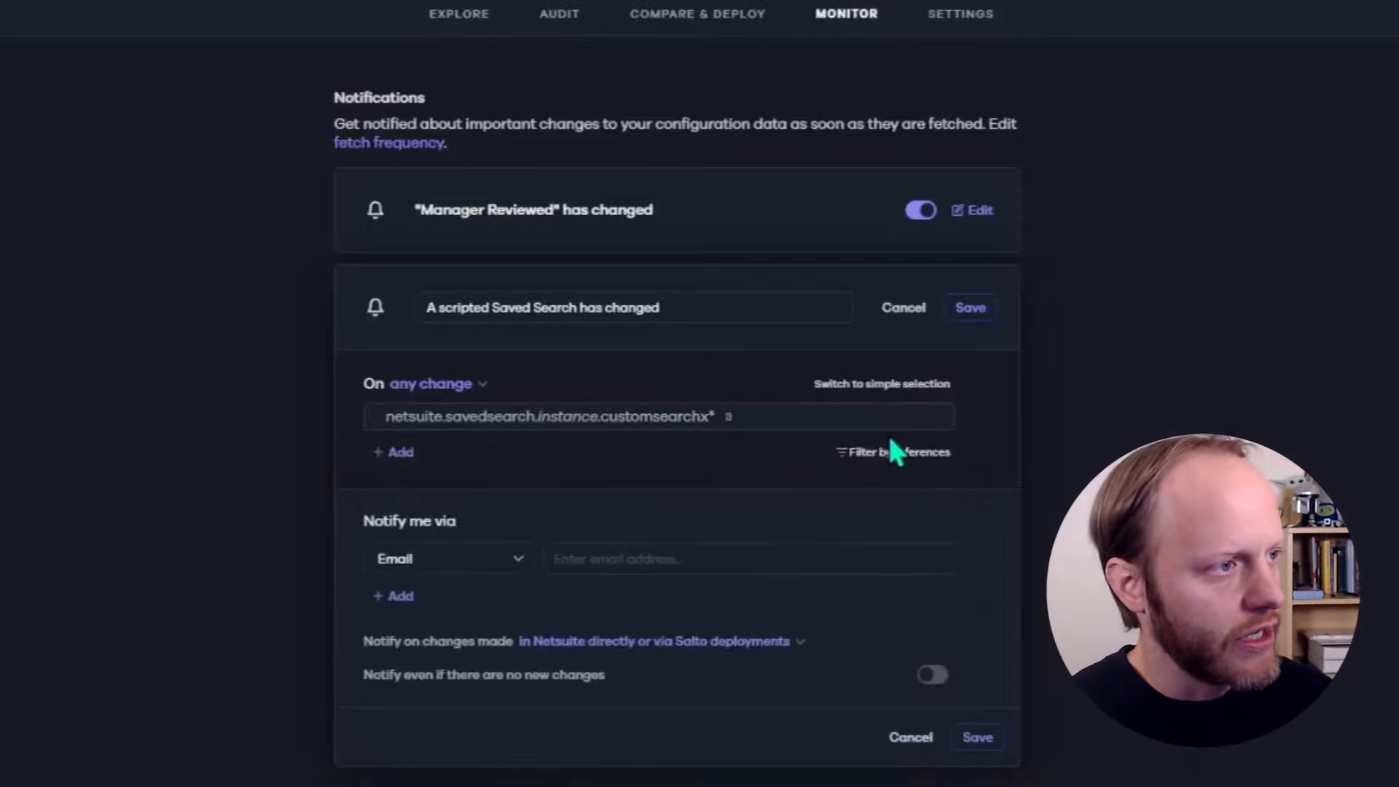
{"action": "left_click", "coordinate": [472, 391]}
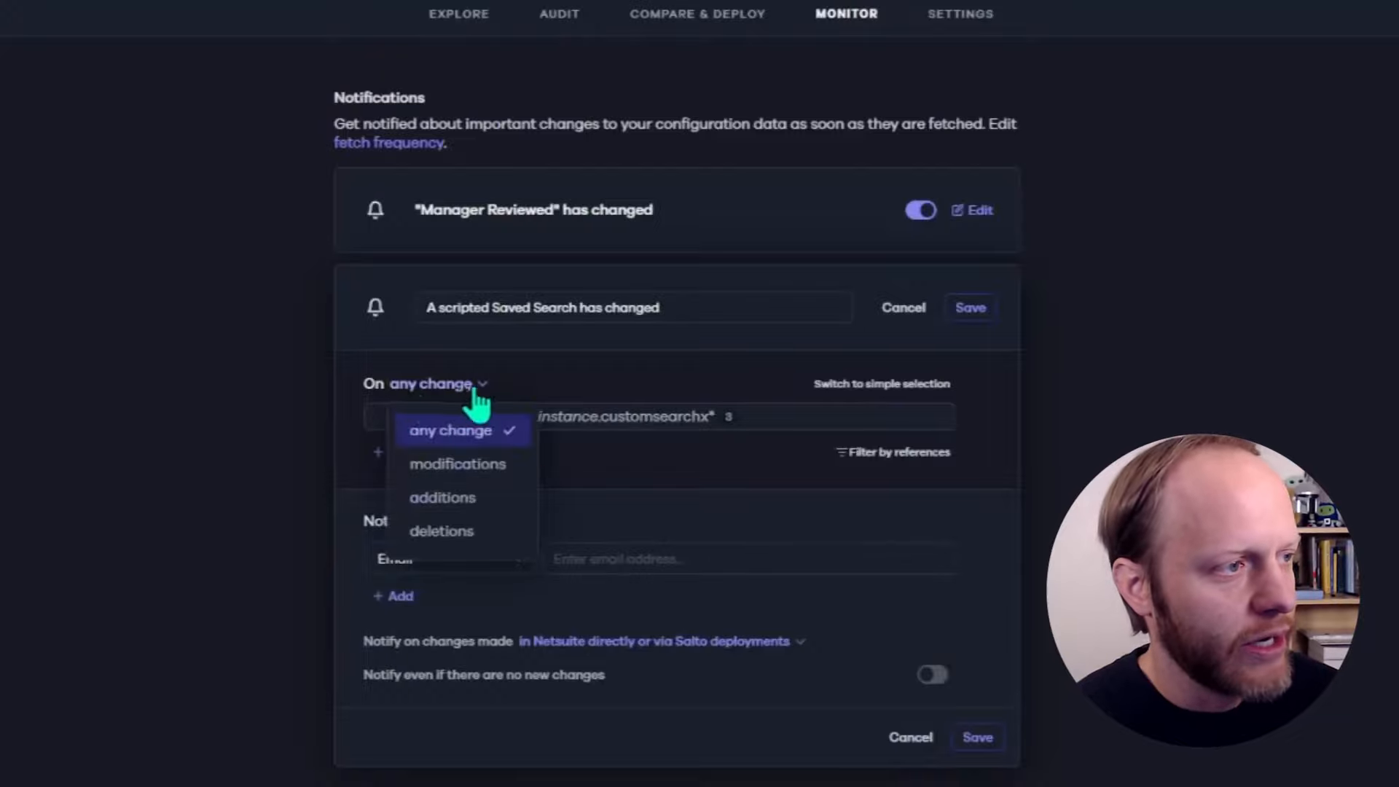
{"action": "left_click", "coordinate": [447, 399]}
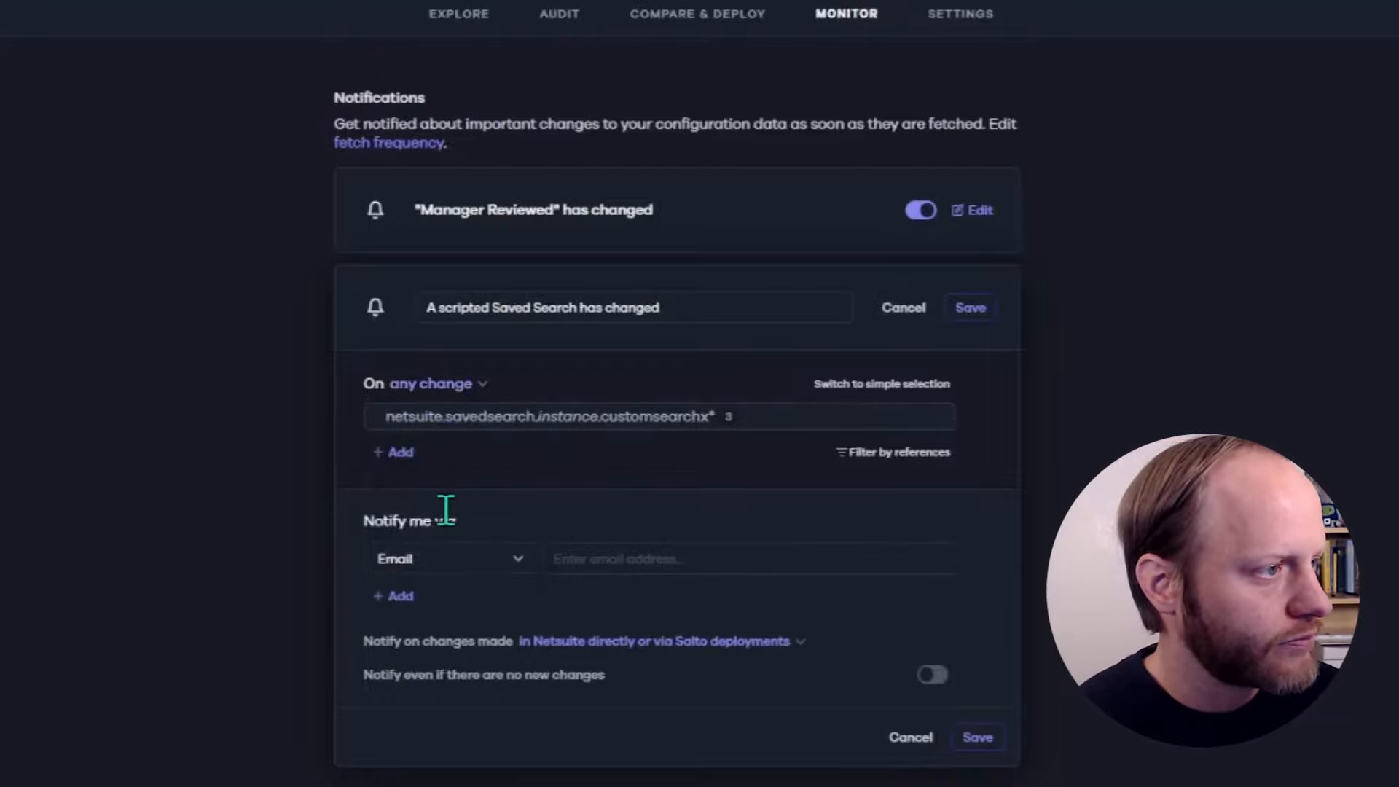
Deliver the notification via Slack and grant Salto access to the Slack workspace
{"action": "left_click", "coordinate": [428, 559]}
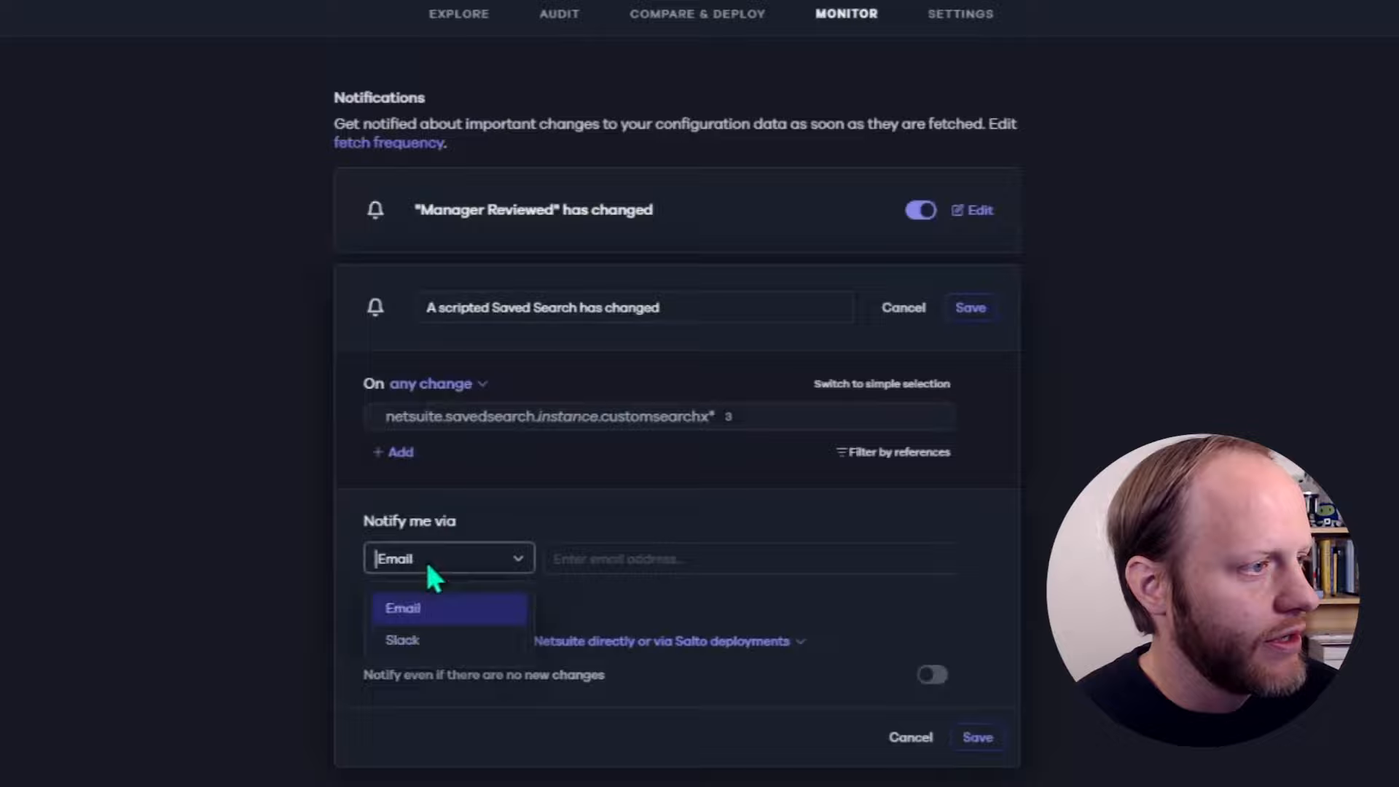
{"action": "left_click", "coordinate": [442, 645]}
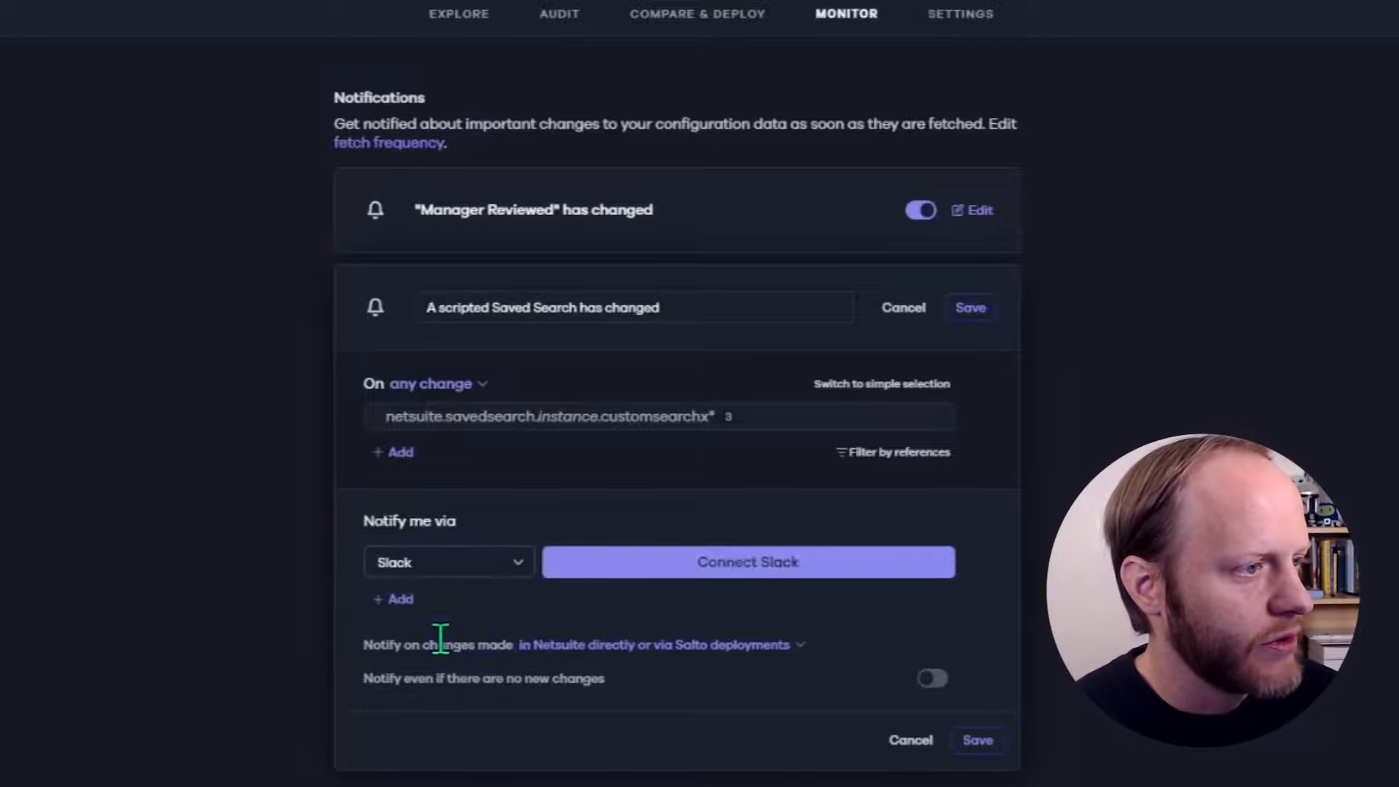
{"action": "left_click", "coordinate": [647, 572]}
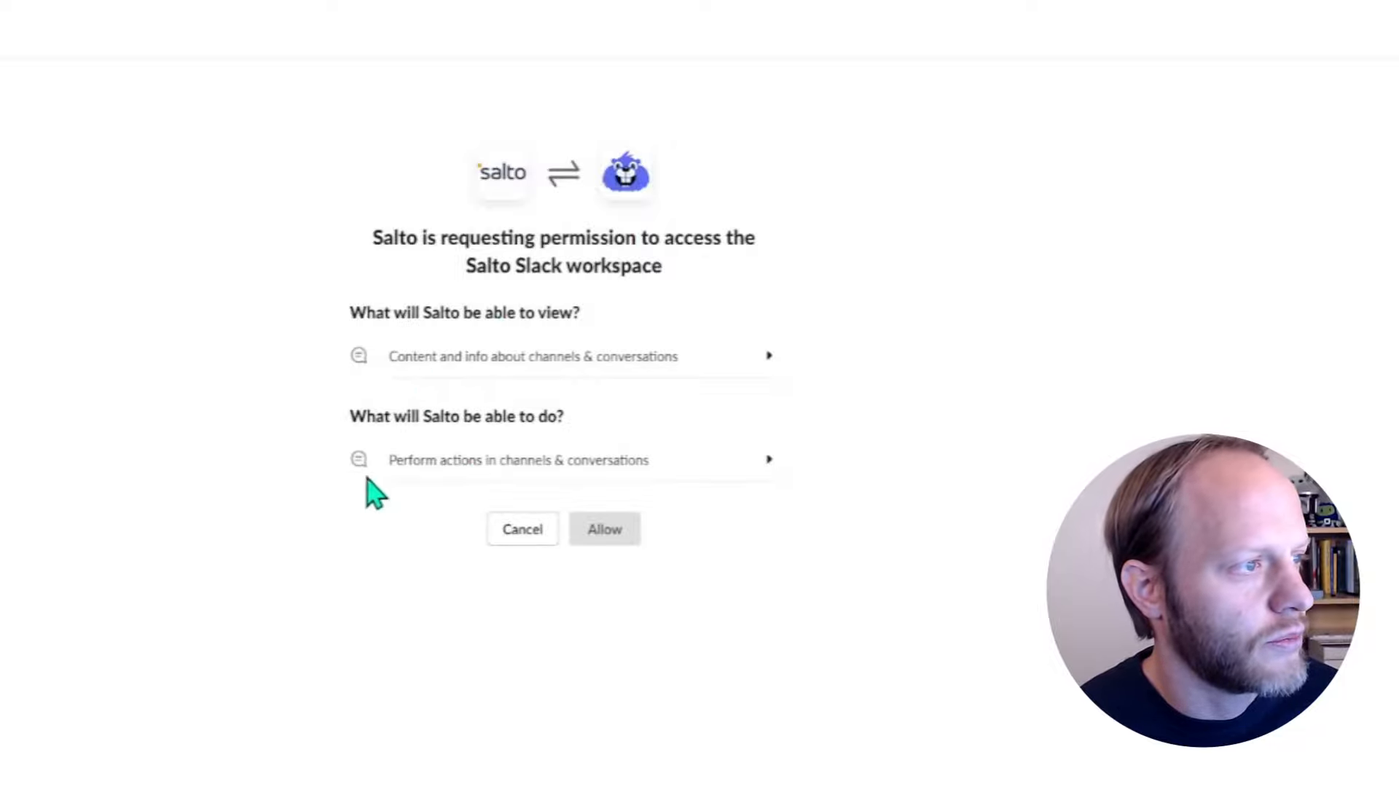
{"action": "left_click", "coordinate": [605, 530]}
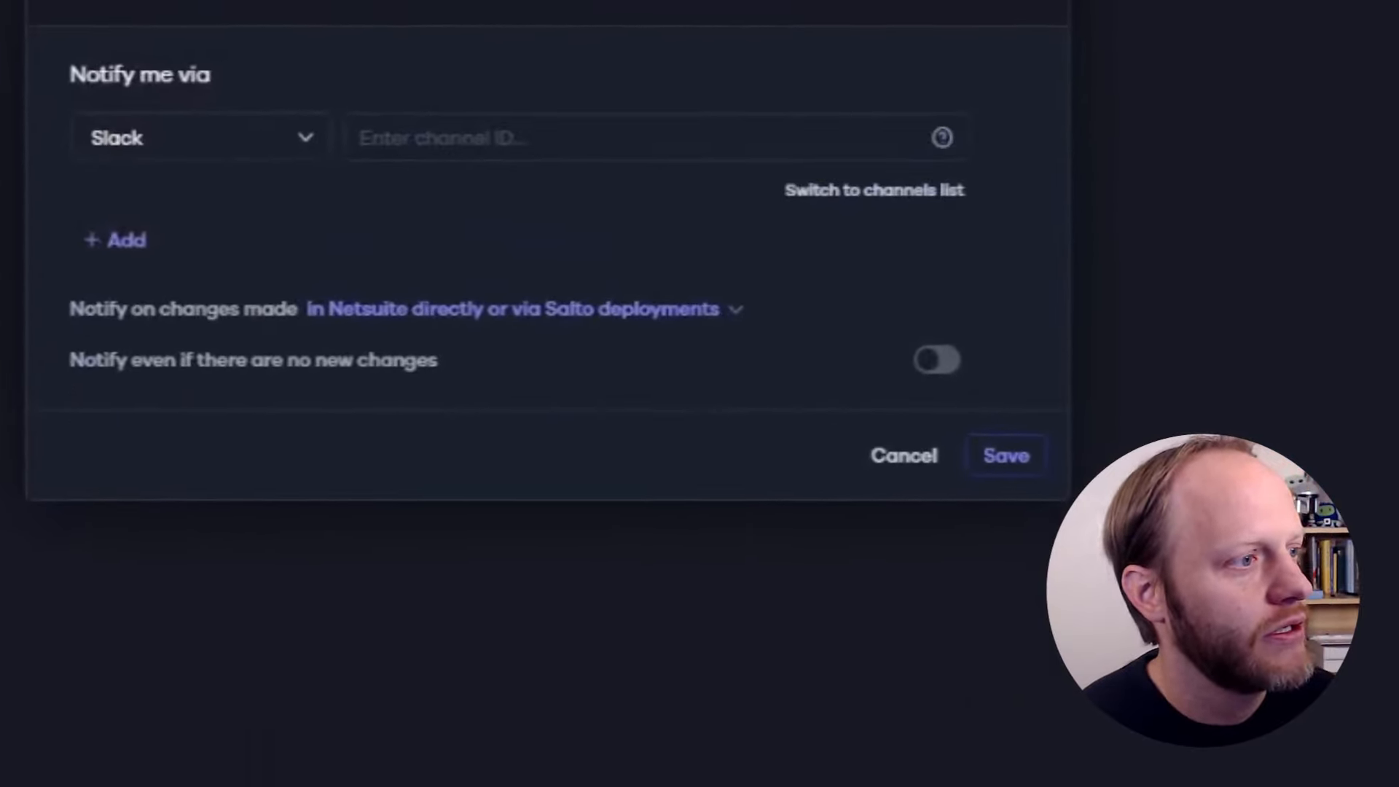
Pick #test from the Slack channel list as the alert destination
{"action": "left_click", "coordinate": [451, 138]}
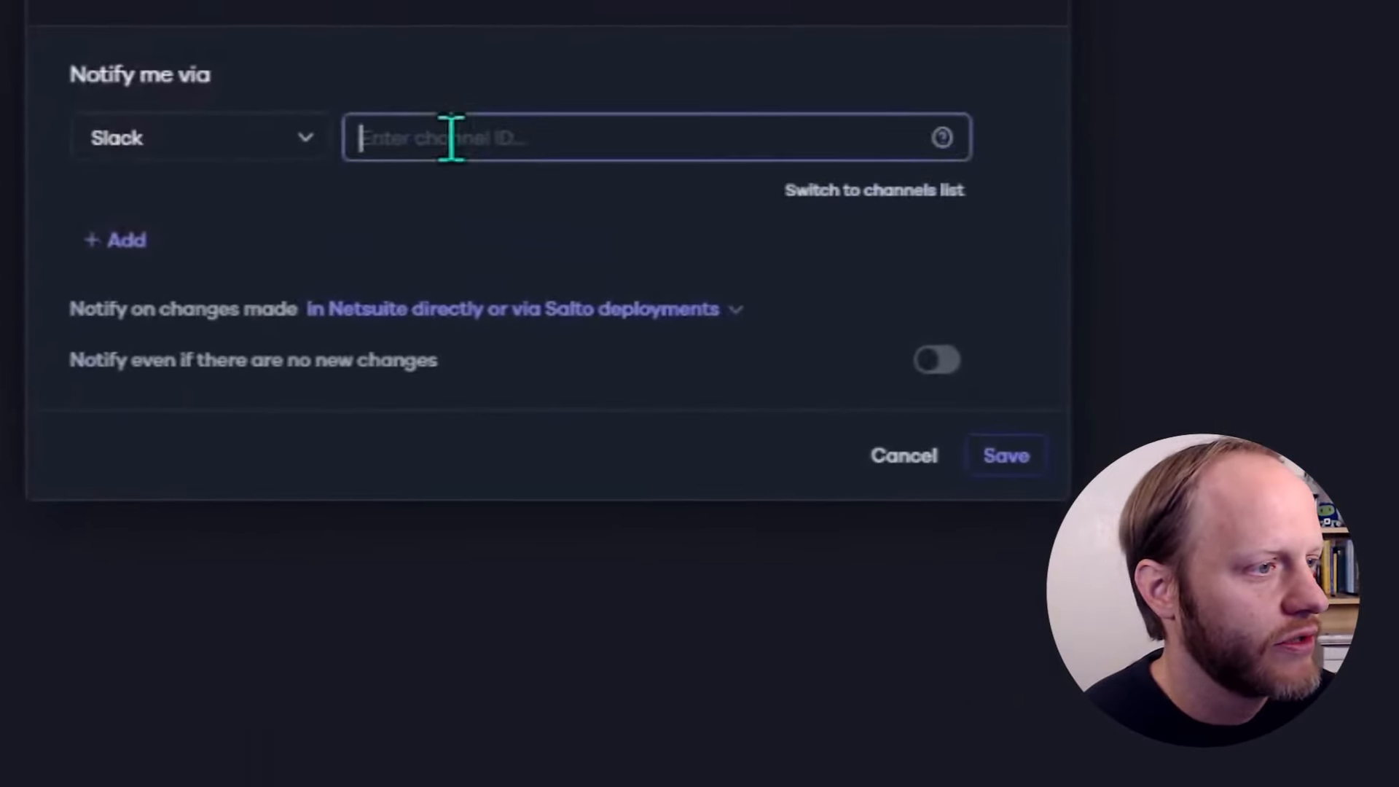
{"action": "left_click", "coordinate": [834, 193]}
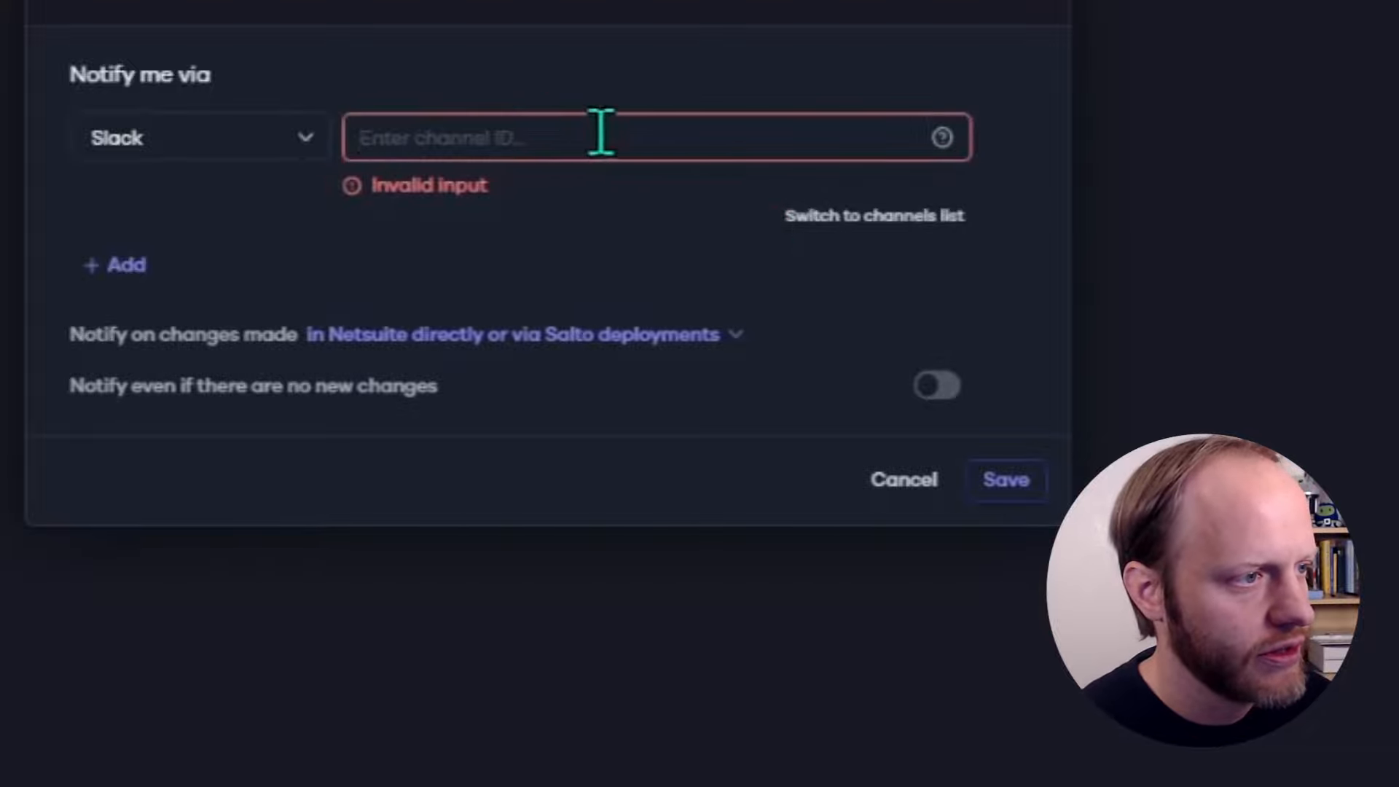
{"action": "left_click", "coordinate": [865, 219]}
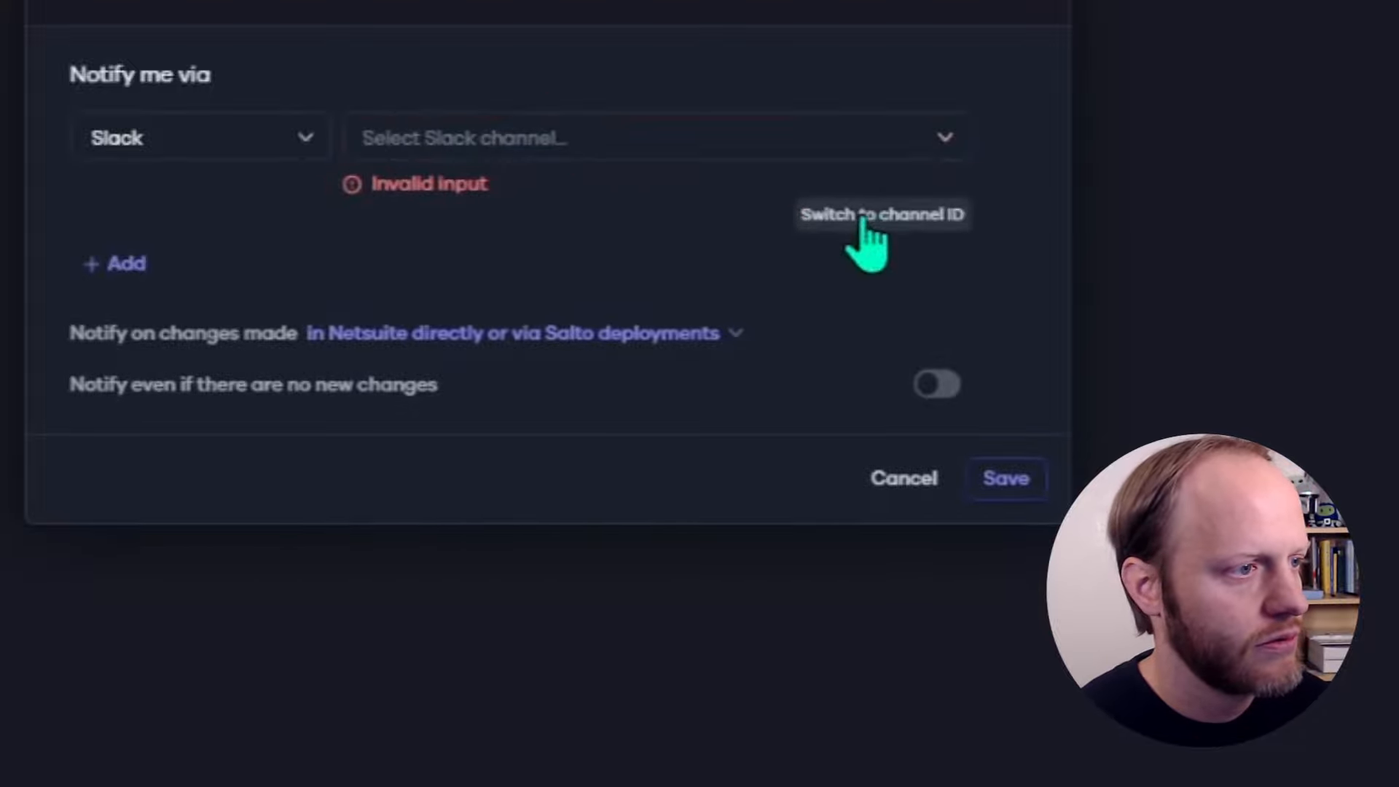
{"action": "left_click", "coordinate": [798, 137]}
{"action": "scroll", "coordinate": [762, 300], "scroll_direction": "down", "scroll_amount": 5}
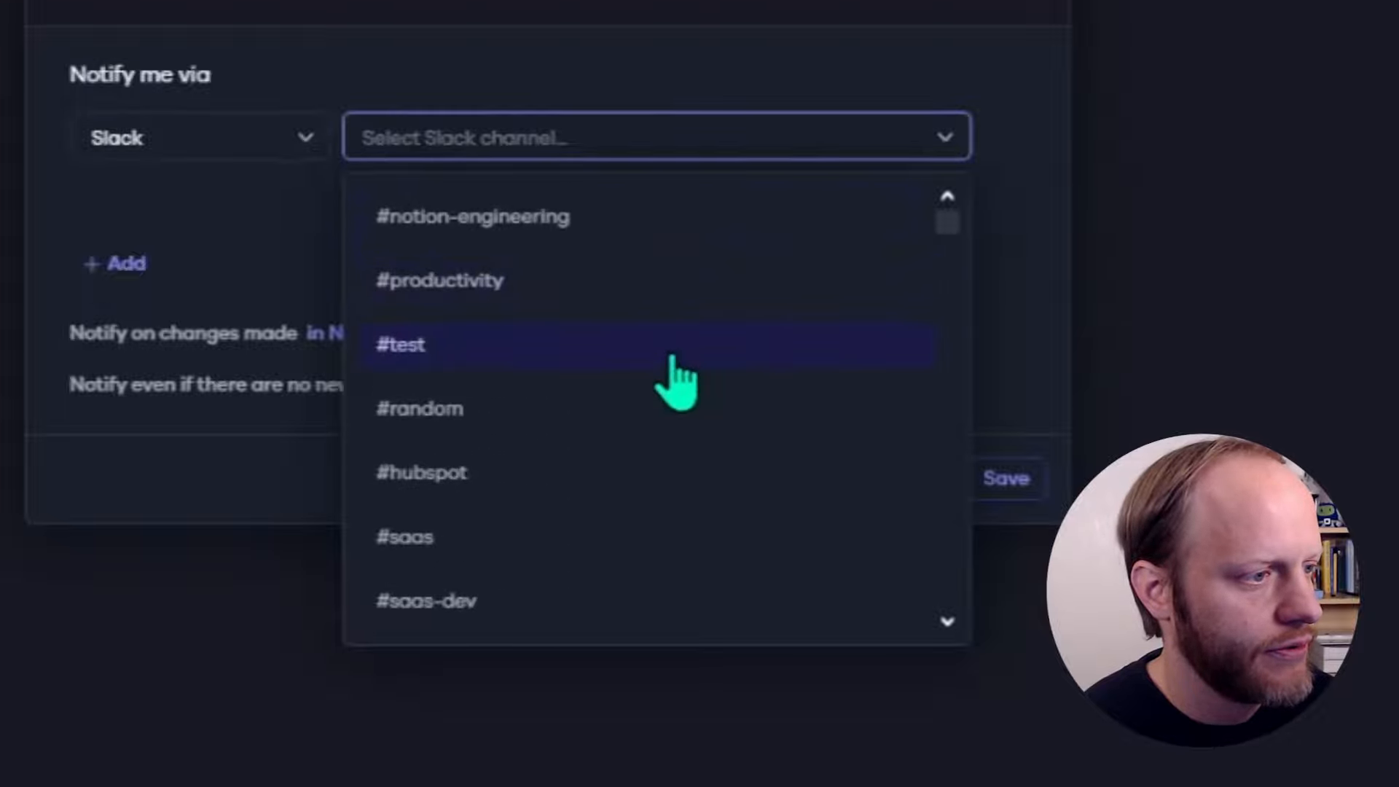
{"action": "left_click", "coordinate": [671, 354]}
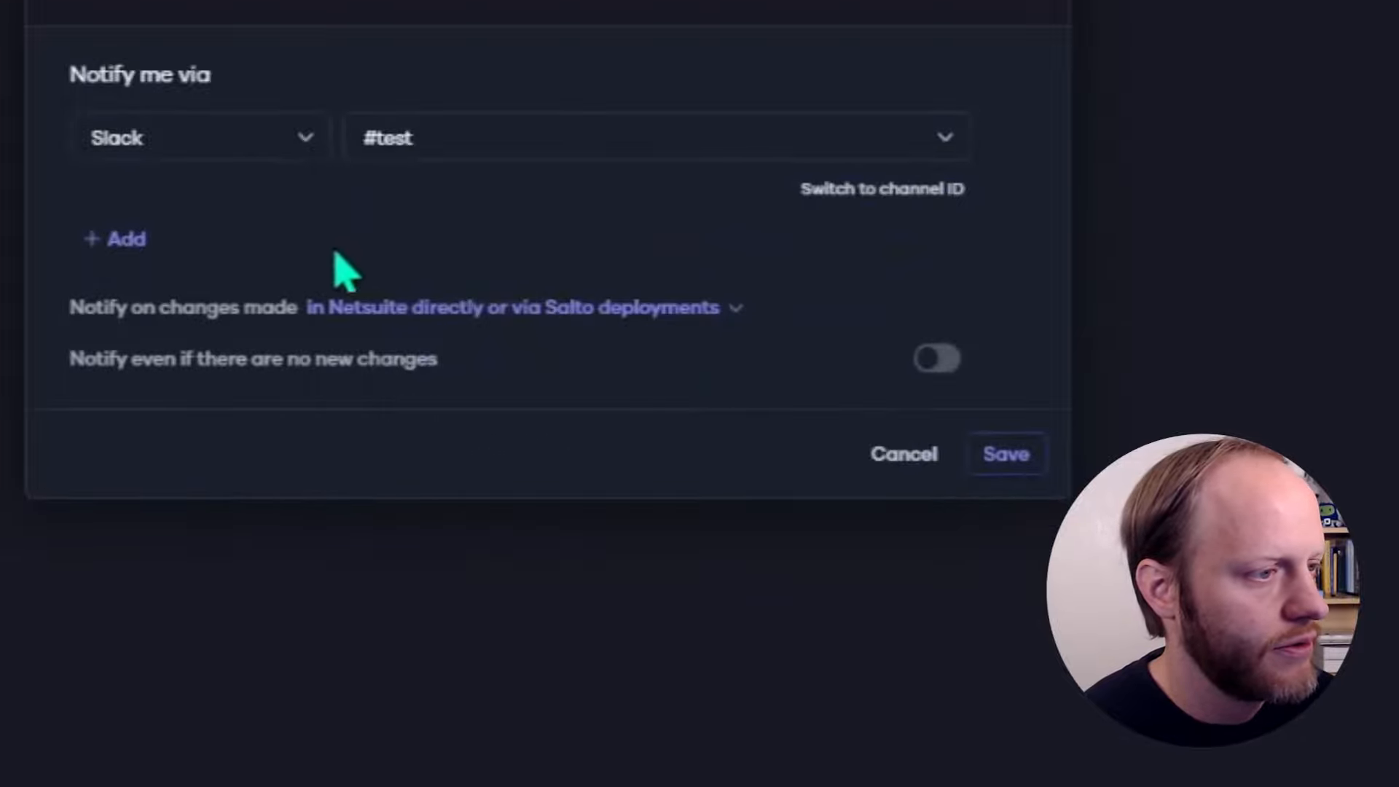
Notify only on changes made directly in NetSuite, and save the notification
{"action": "left_click", "coordinate": [409, 313]}
{"action": "left_click", "coordinate": [426, 422]}
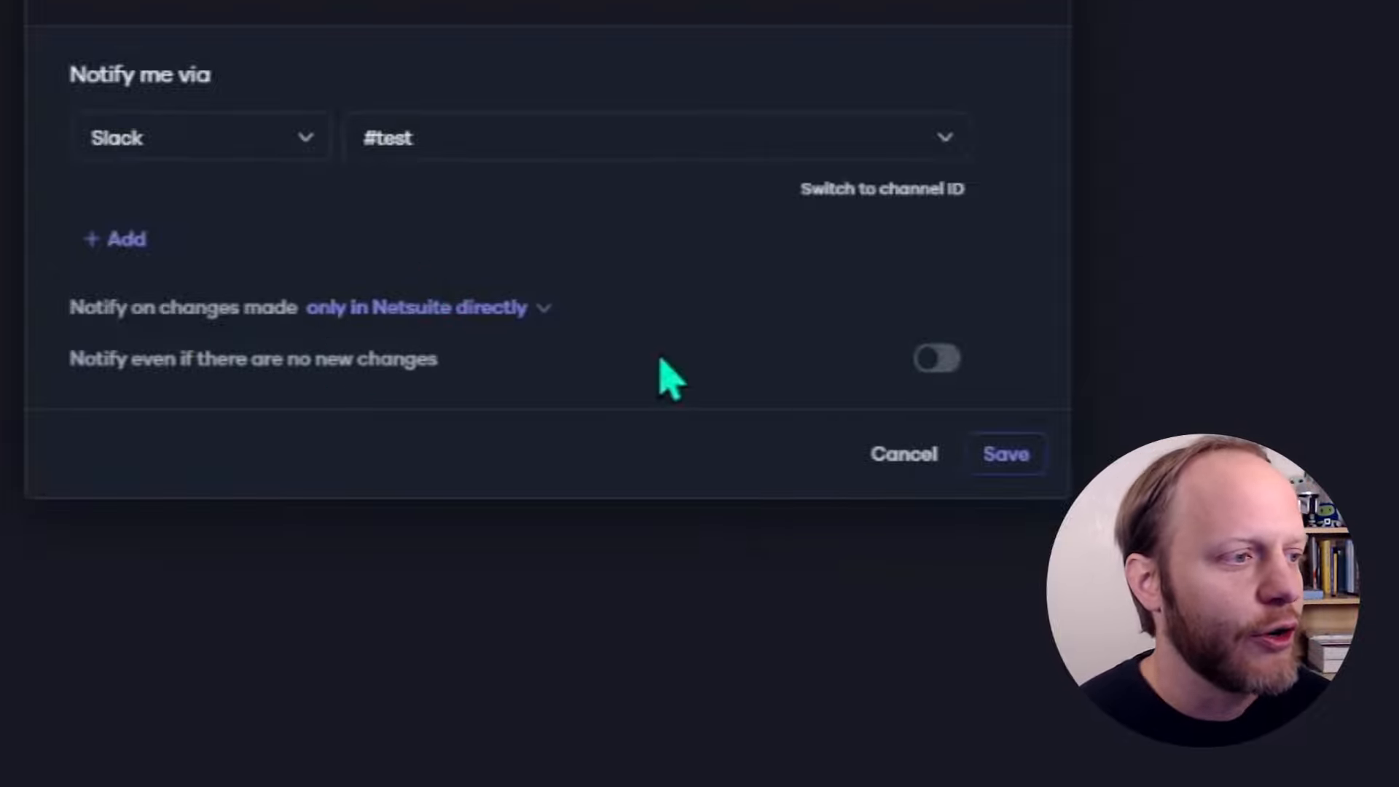
{"action": "left_click", "coordinate": [1013, 455]}
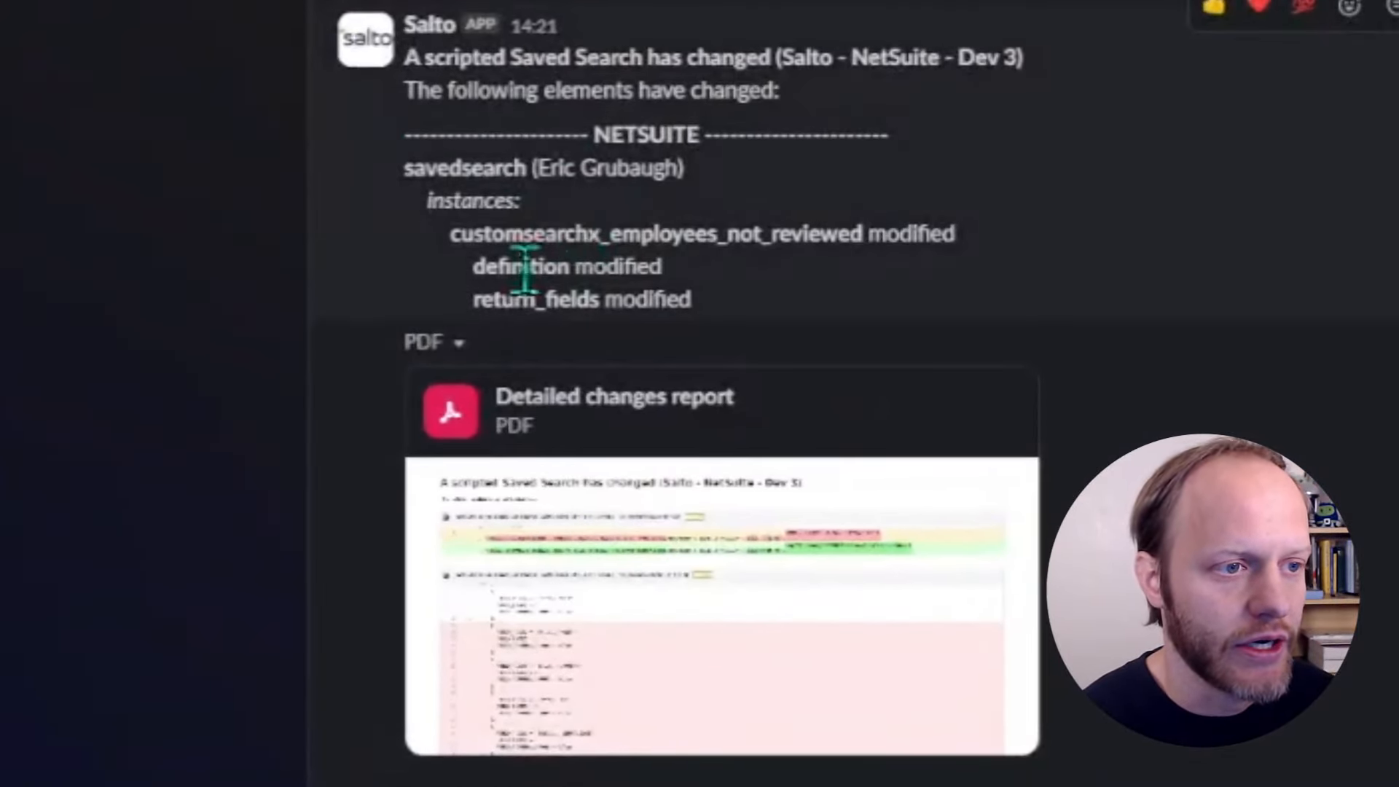
Open the detailed changes report PDF attached to the Slack alert
{"action": "left_click", "coordinate": [628, 540]}
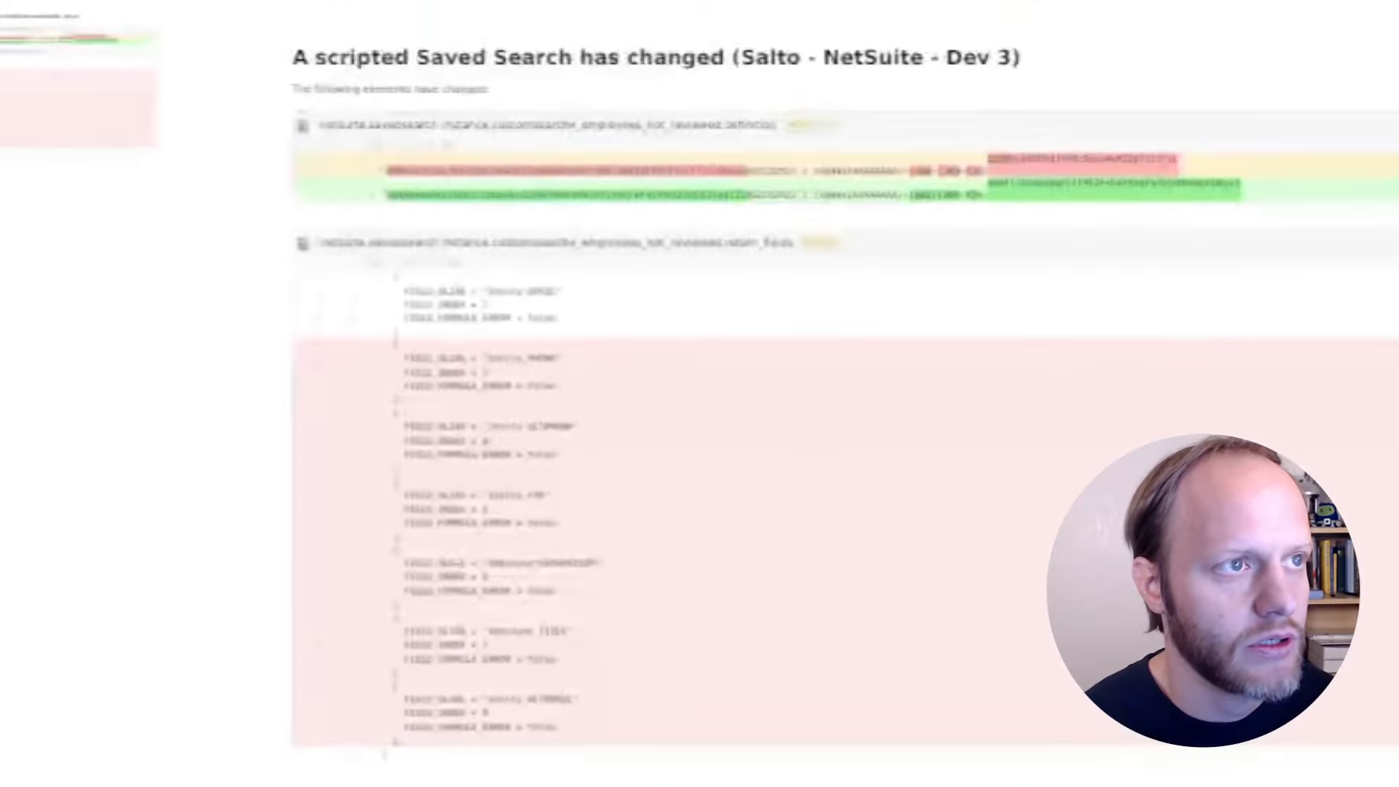